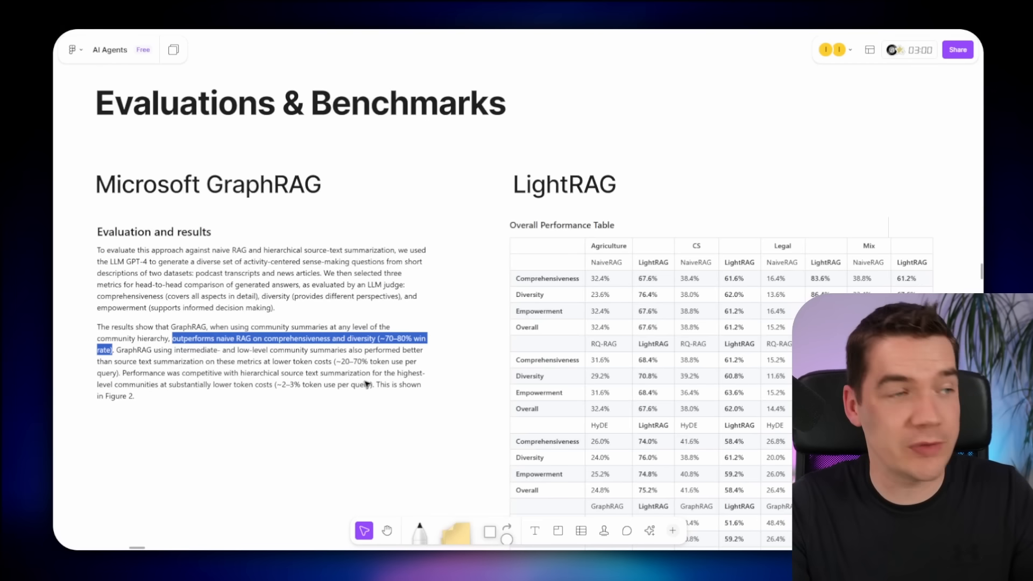
Step: Pan the FigJam board from the GraphRAG results to LightRAG's tennis-question evaluation table
scroll(215, 349, "up", 3)
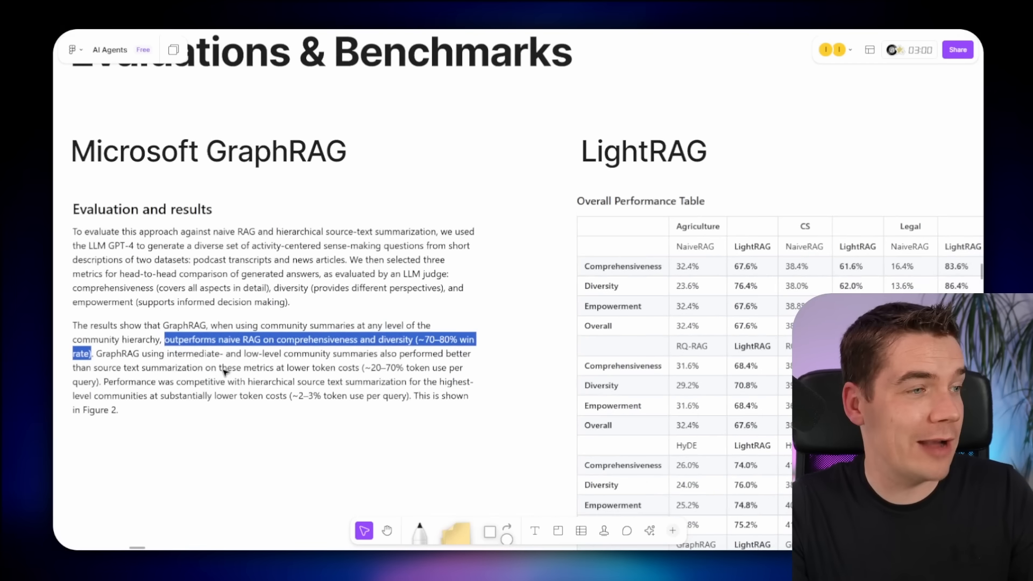
left_click_drag(292, 387, 360, 386)
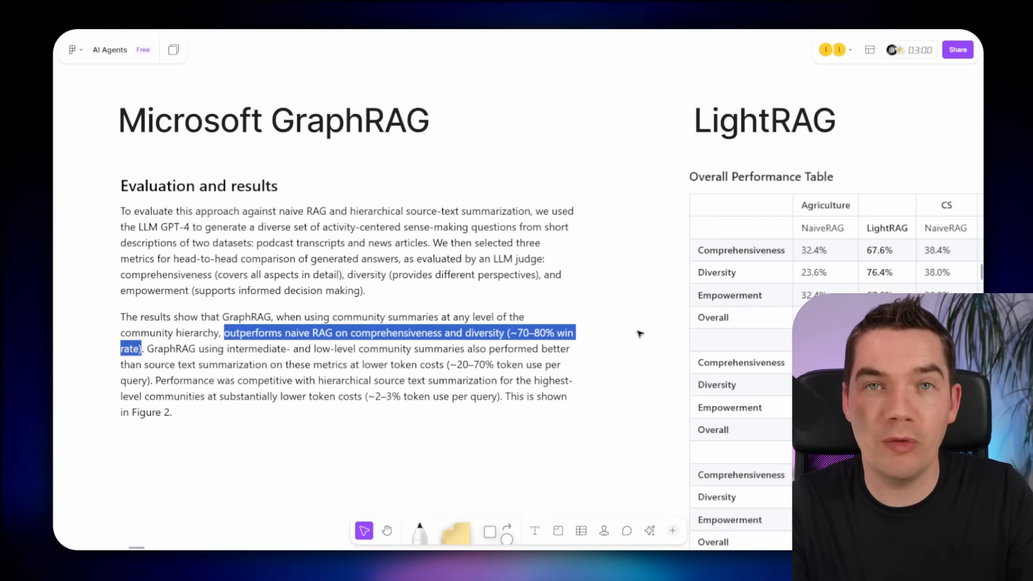
left_click_drag(756, 318, 552, 302)
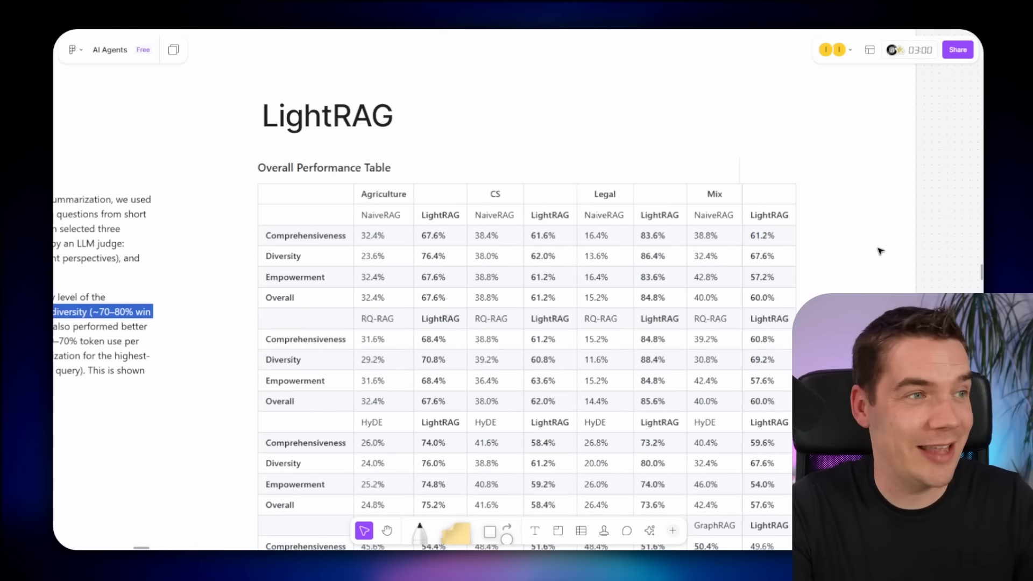
left_click_drag(910, 225, 530, 263)
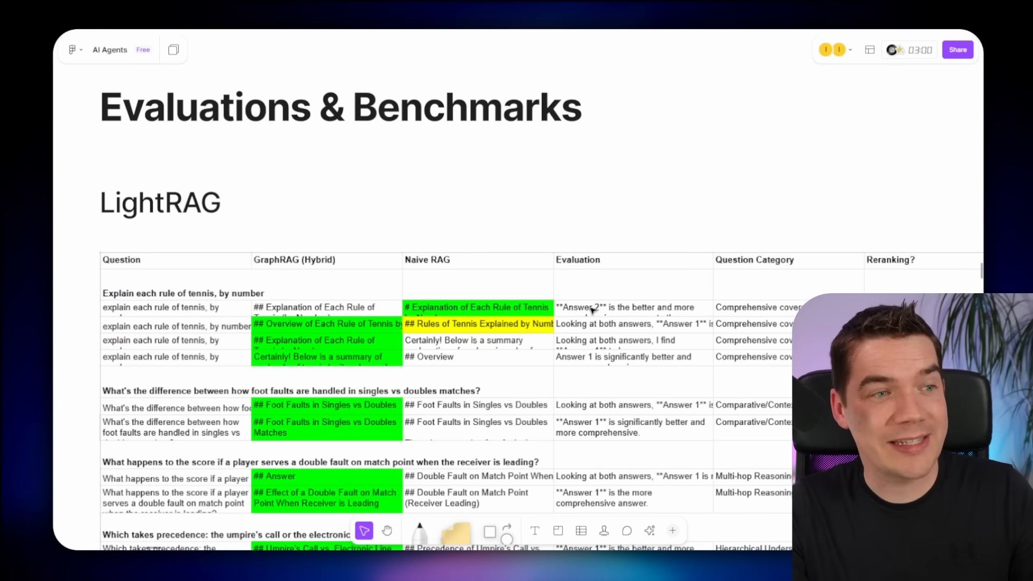
Step: Scroll through more tennis-rule question rows comparing GraphRAG (Hybrid) and Naive RAG answers
scroll(592, 312, "down", 1)
scroll(592, 315, "down", 5)
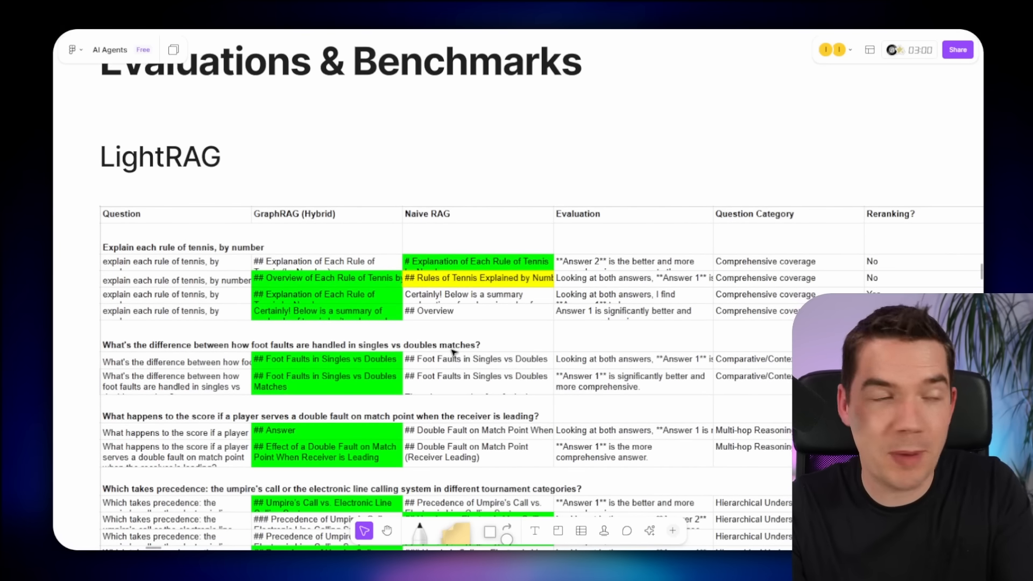
scroll(454, 352, "down", 8)
scroll(453, 353, "down", 3)
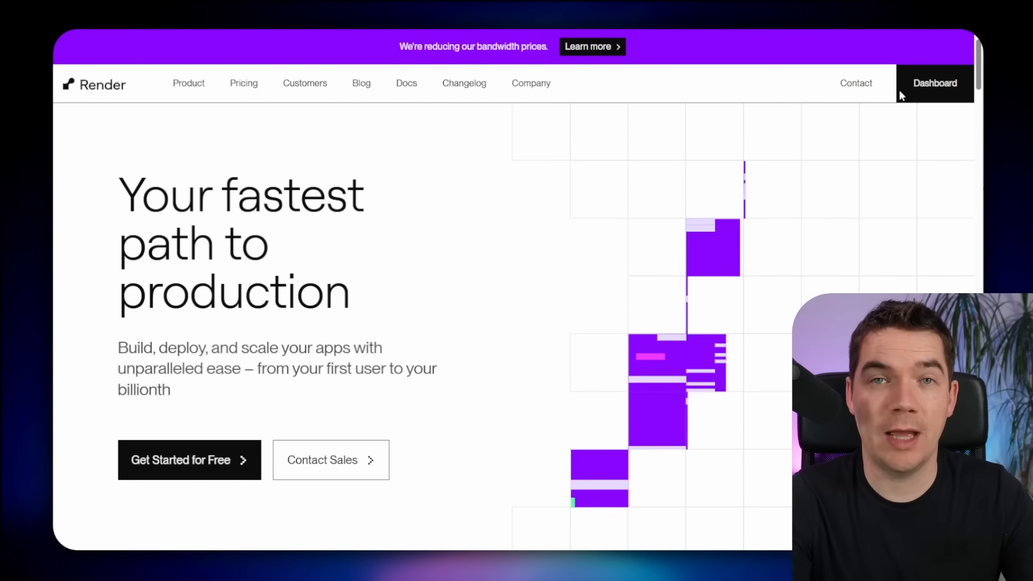
Step: From the Render dashboard, create project 'GraphRAG' and choose New Web Service under Production
left_click(937, 86)
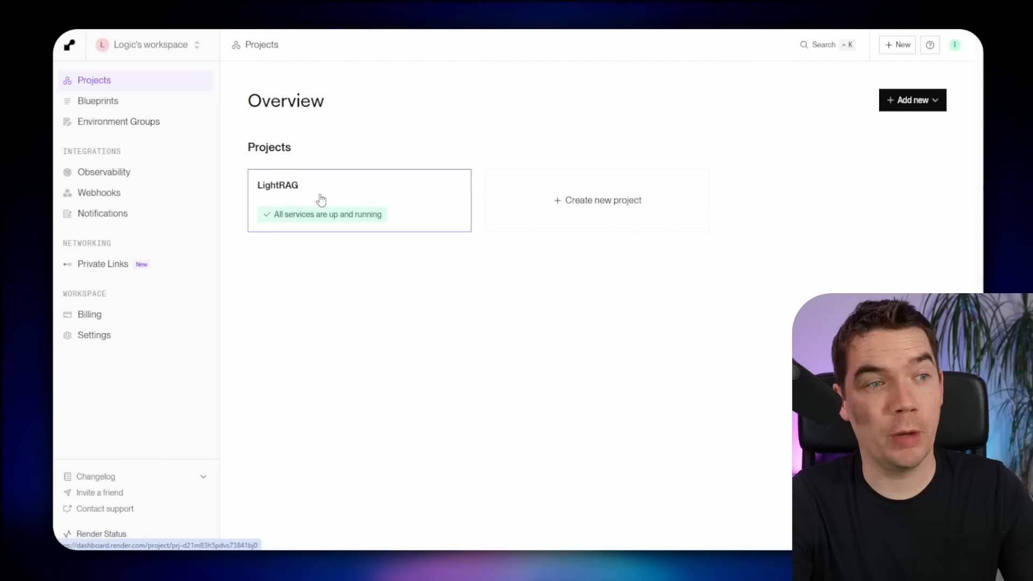
left_click(610, 211)
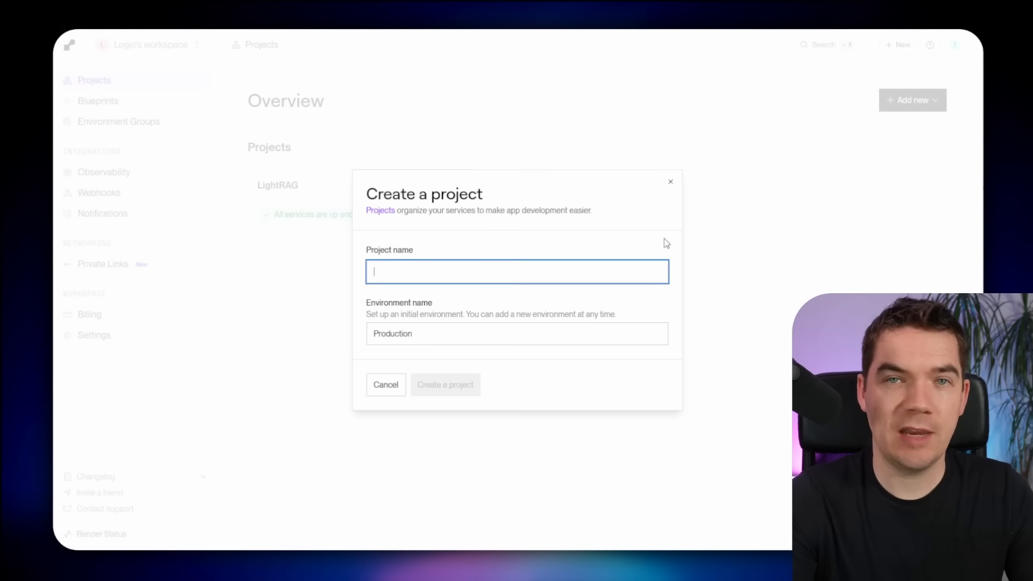
type("G")
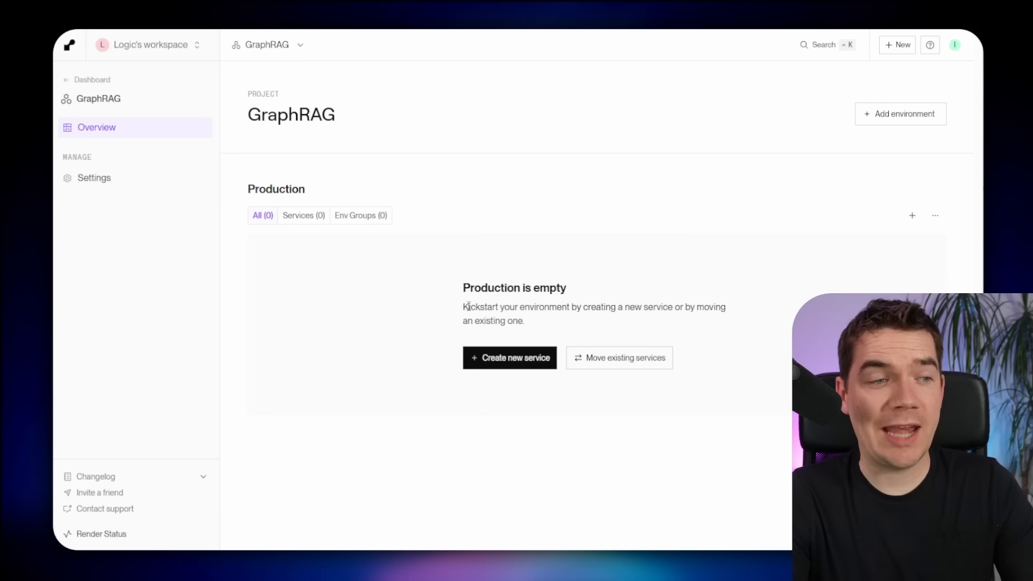
left_click(506, 364)
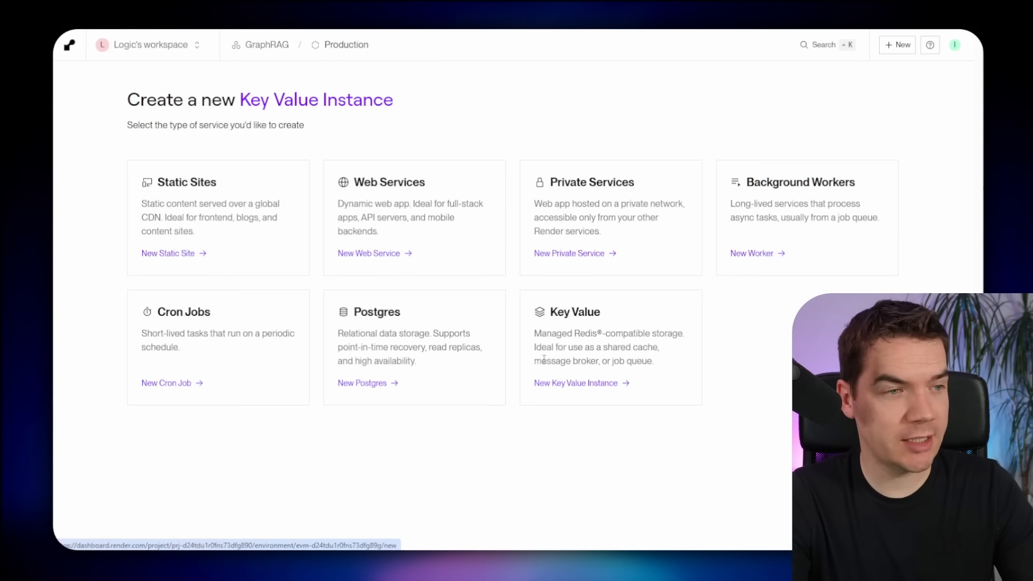
left_click(370, 255)
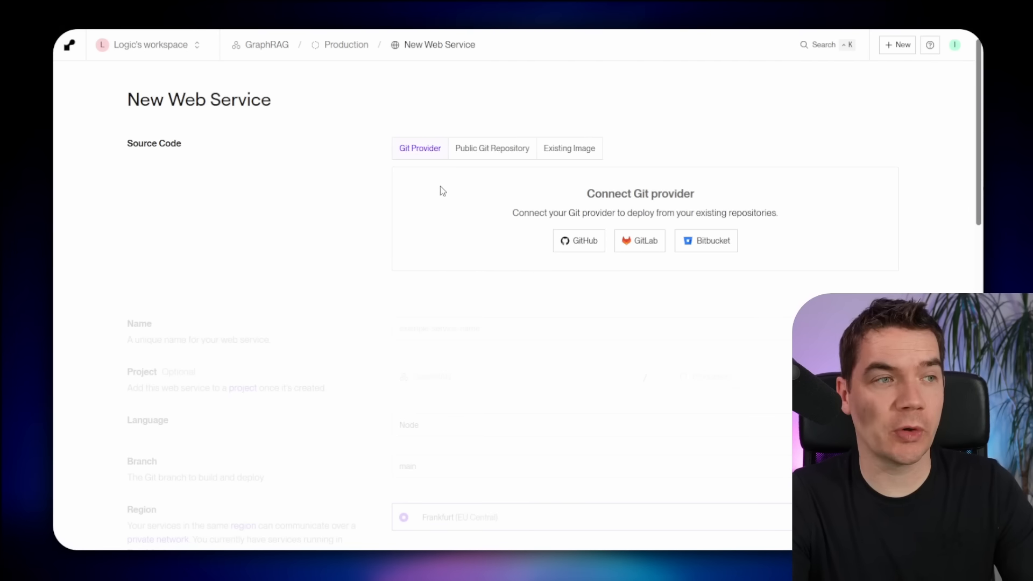
Step: Deploy the service from the existing image ghcr.io/hkuds/lightrag:latest
left_click(571, 149)
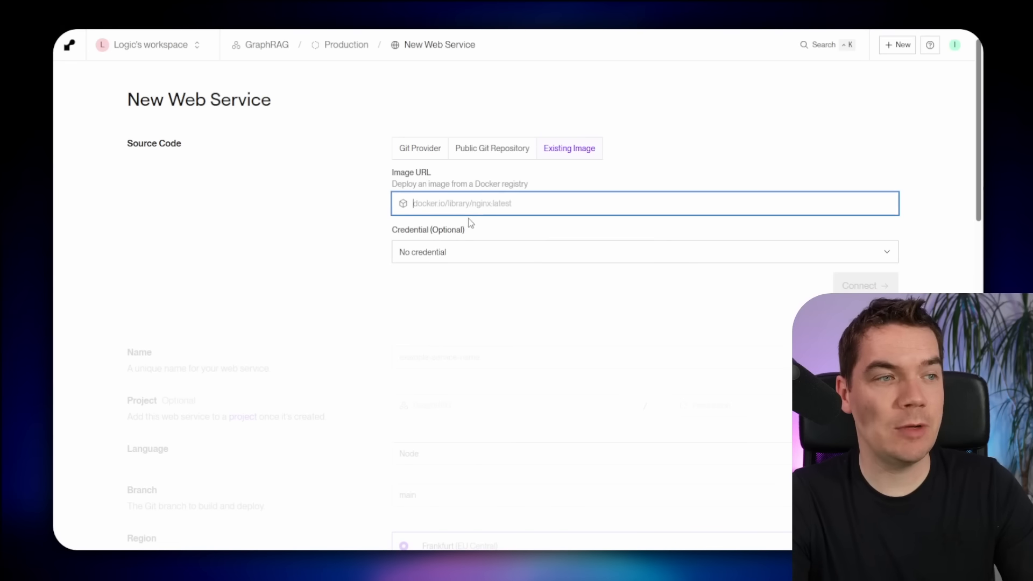
type("ghcr.io/hkuds/lightrag:latest")
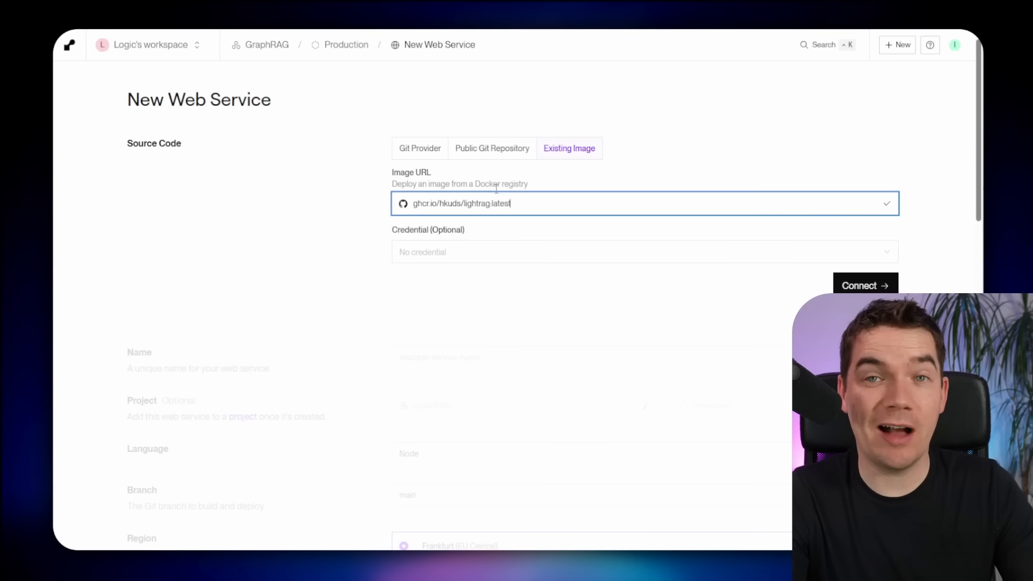
left_click_drag(468, 205, 534, 205)
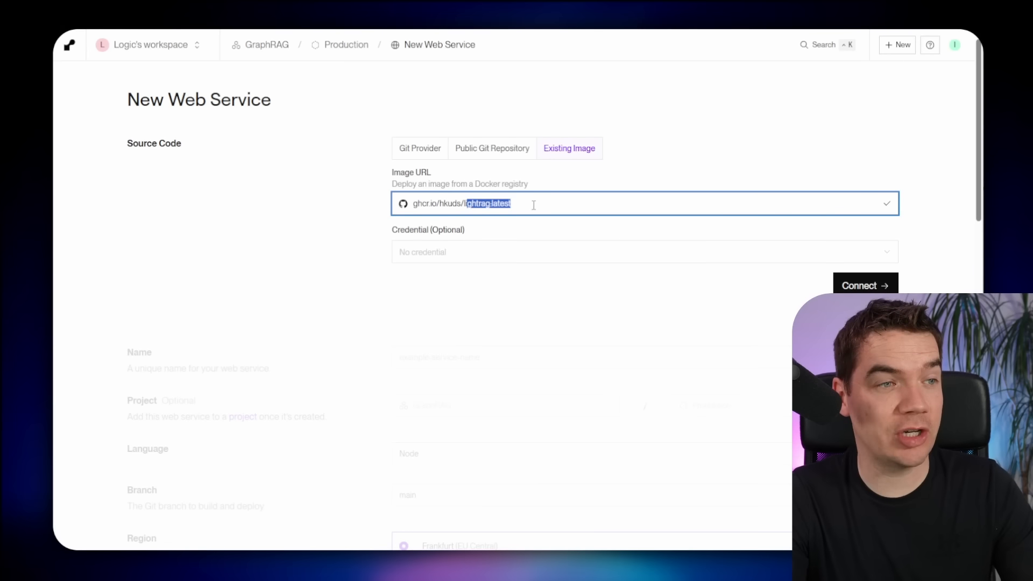
left_click(486, 206)
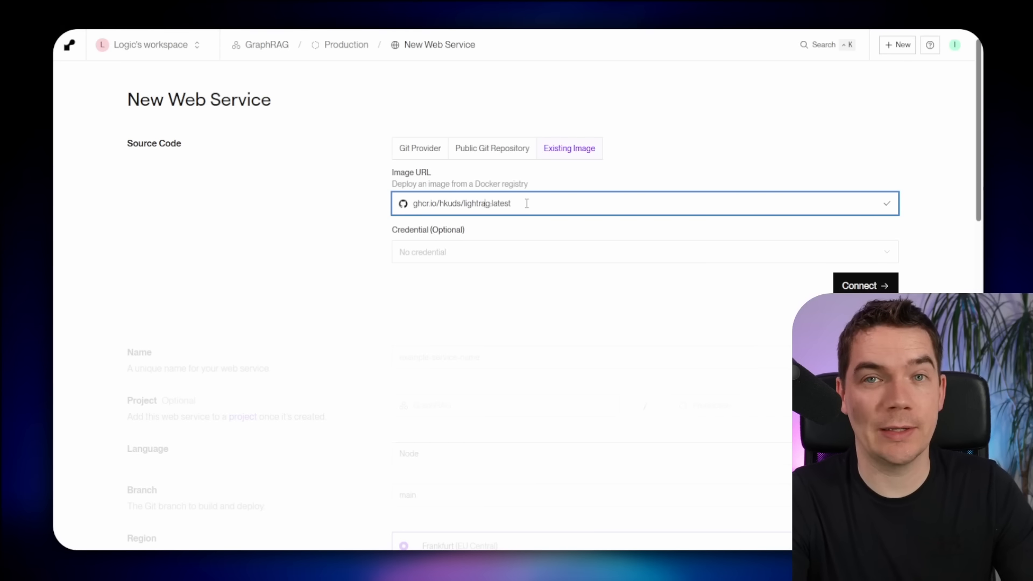
key("Return")
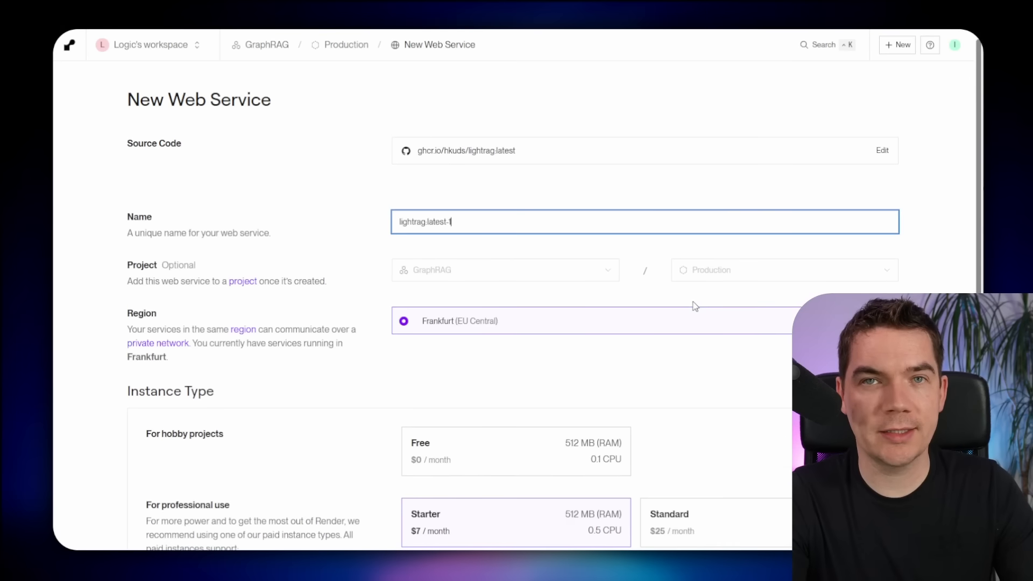
Step: Rename the service to GraphRAG and scroll down to the Environment Variables section
triple_click(498, 222)
type("GraphRAG")
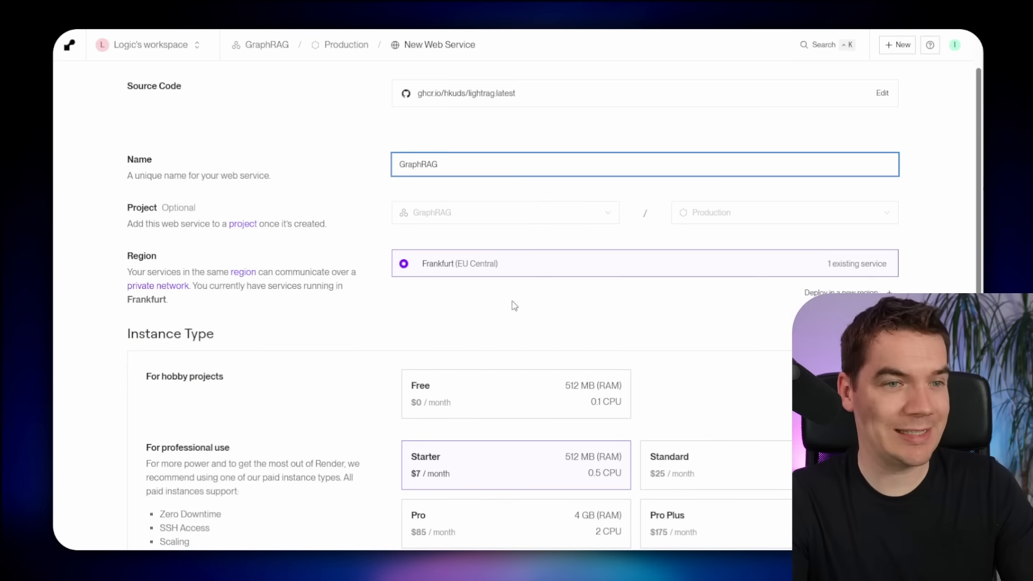
scroll(520, 323, "down", 2)
scroll(339, 334, "down", 1)
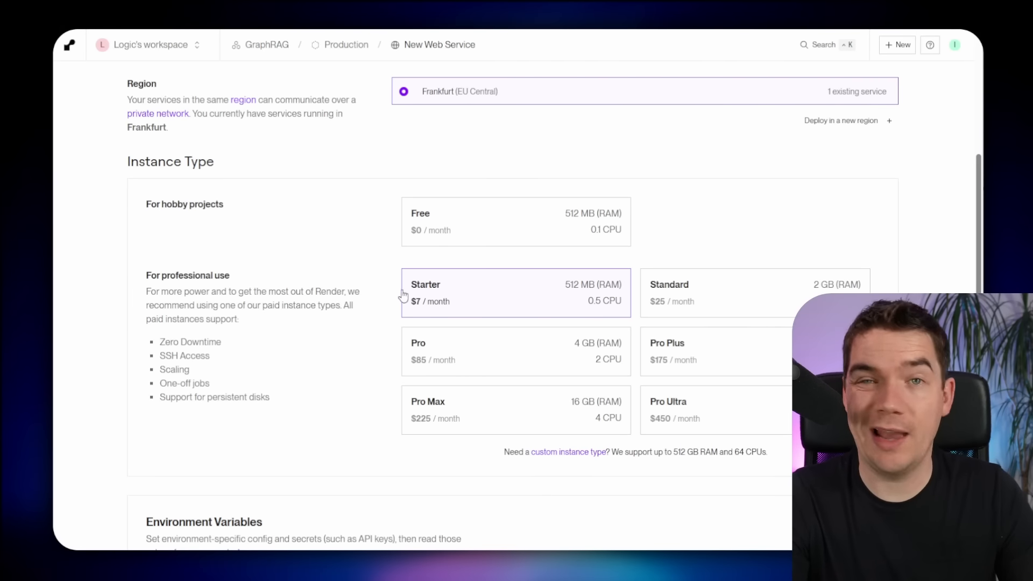
scroll(344, 309, "down", 5)
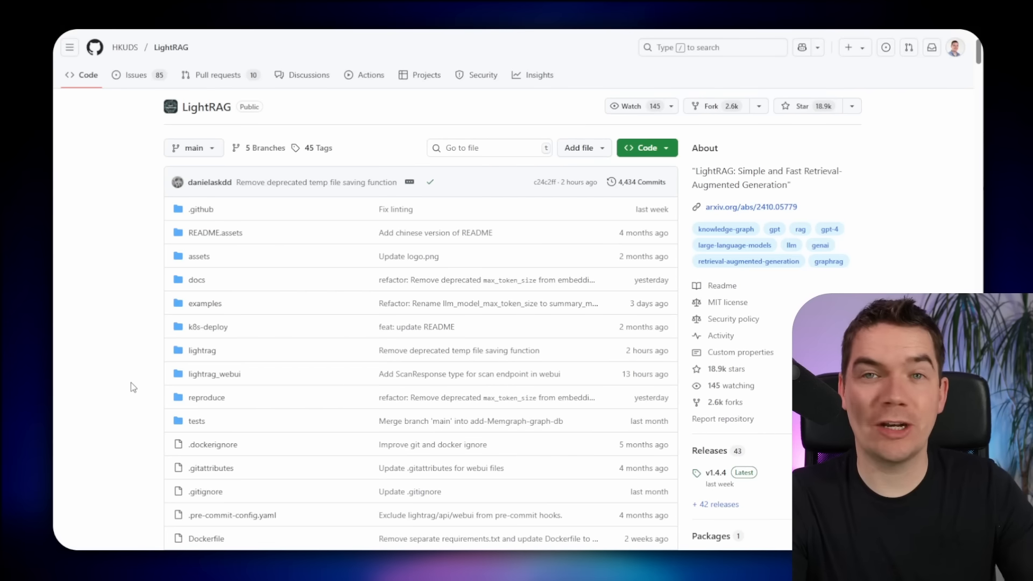
Step: Open env.example in the LightRAG repository and select the AUTH_ACCOUNTS variable name
scroll(131, 383, "down", 6)
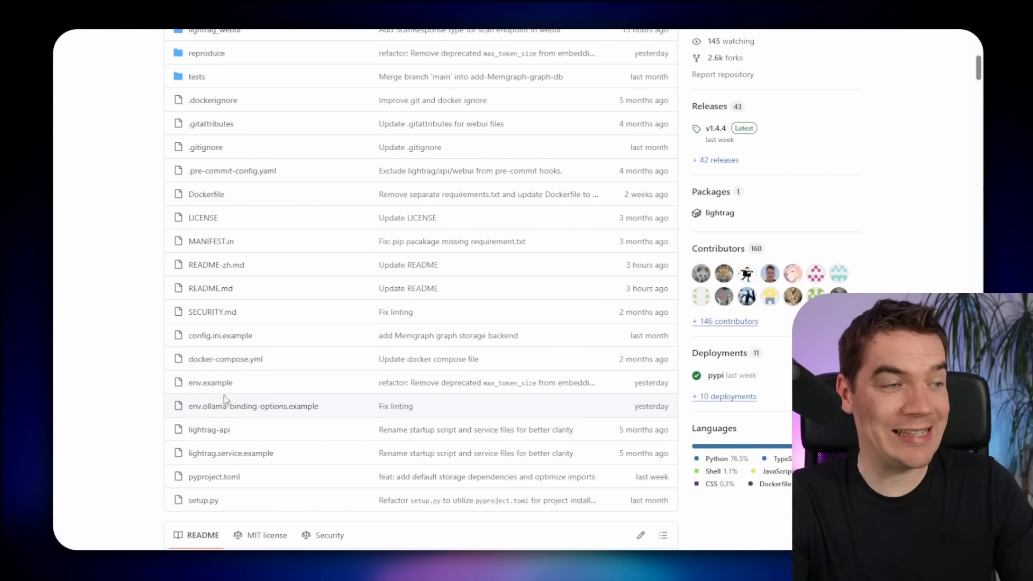
left_click(215, 383)
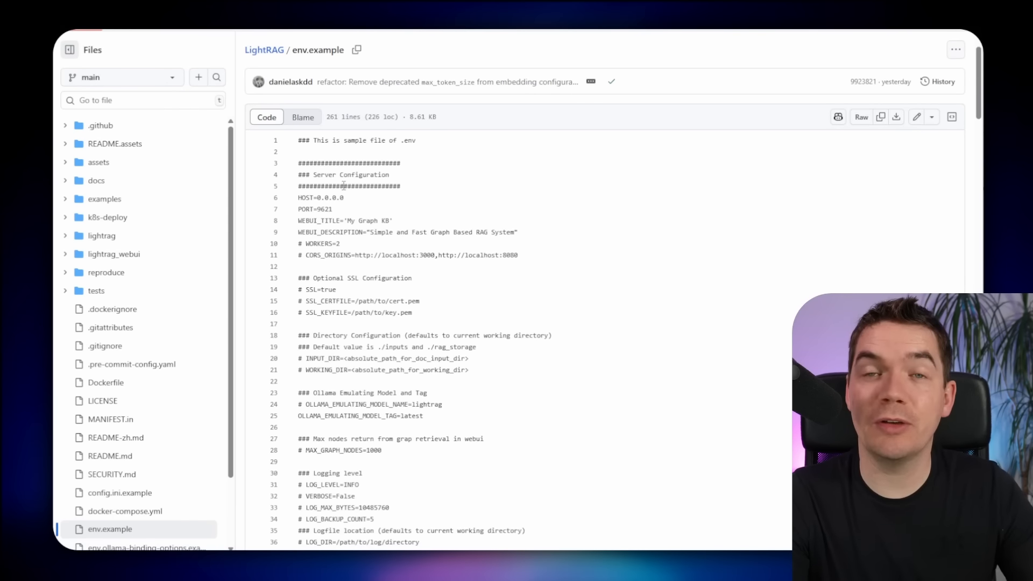
scroll(399, 289, "down", 5)
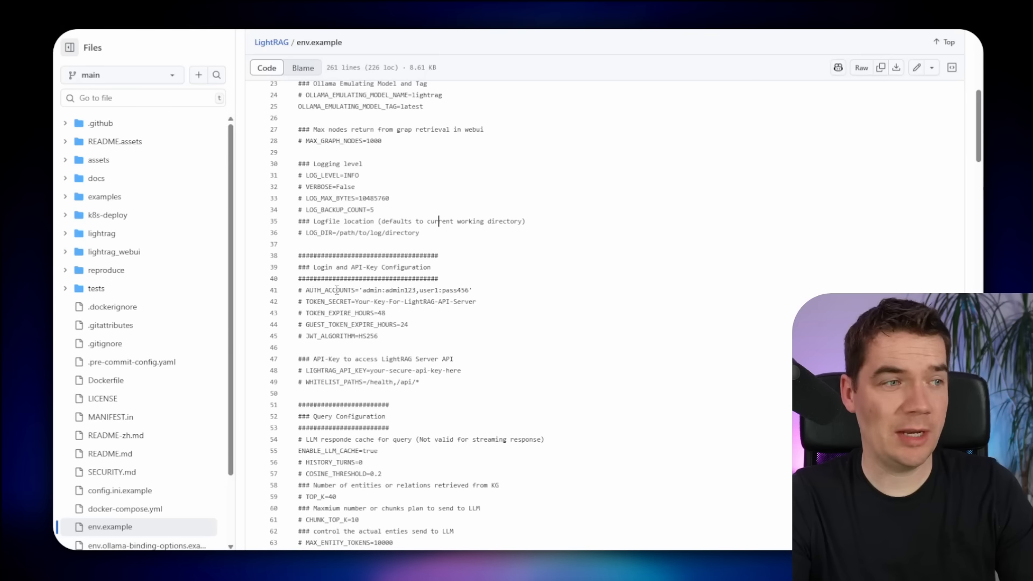
double_click(314, 291)
key("ctrl+c")
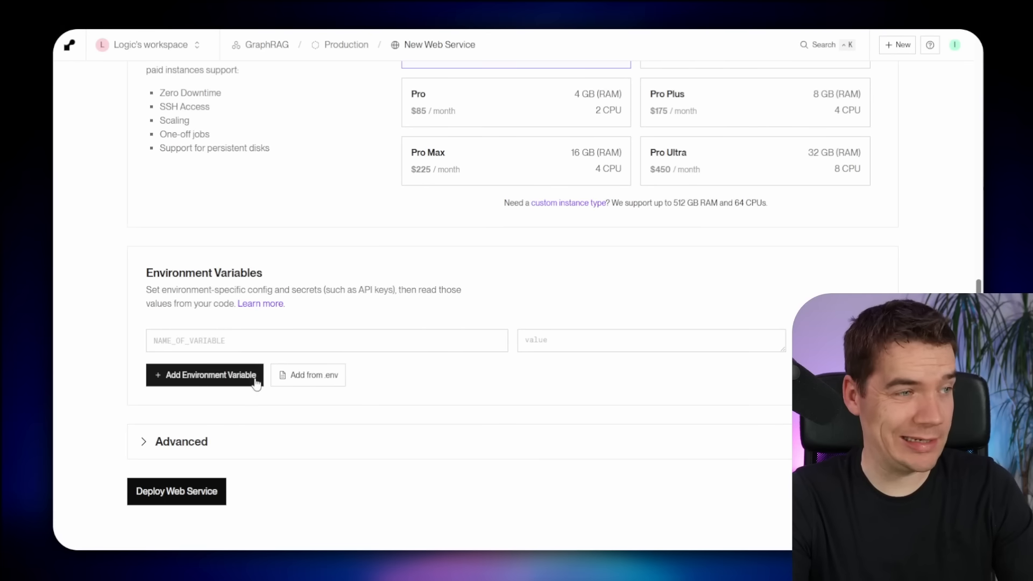
Step: Add an AUTH_ACCOUNTS variable whose value is a username followed by a colon and password
left_click(245, 344)
key("ctrl+v")
left_click(559, 343)
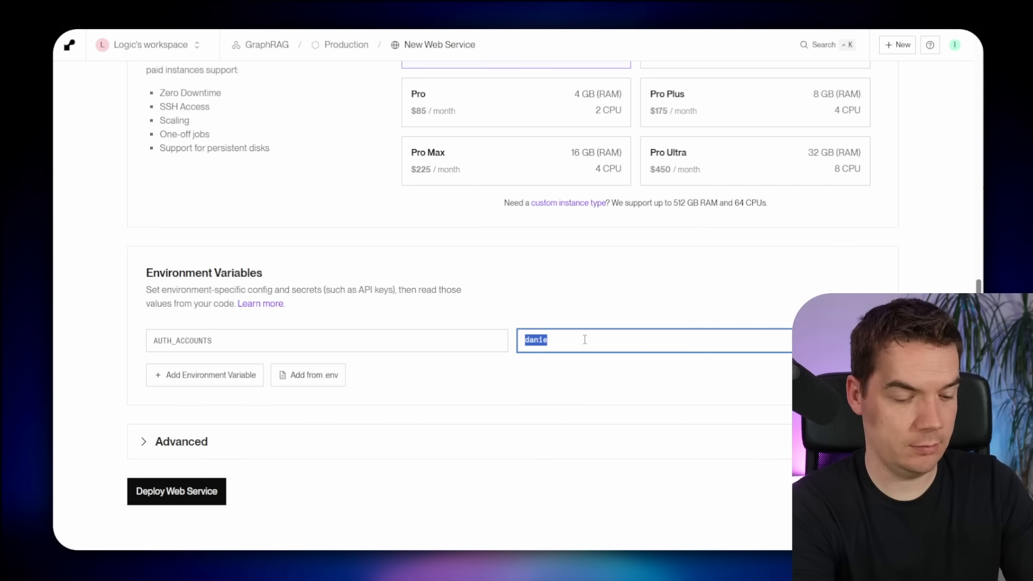
type("daniel")
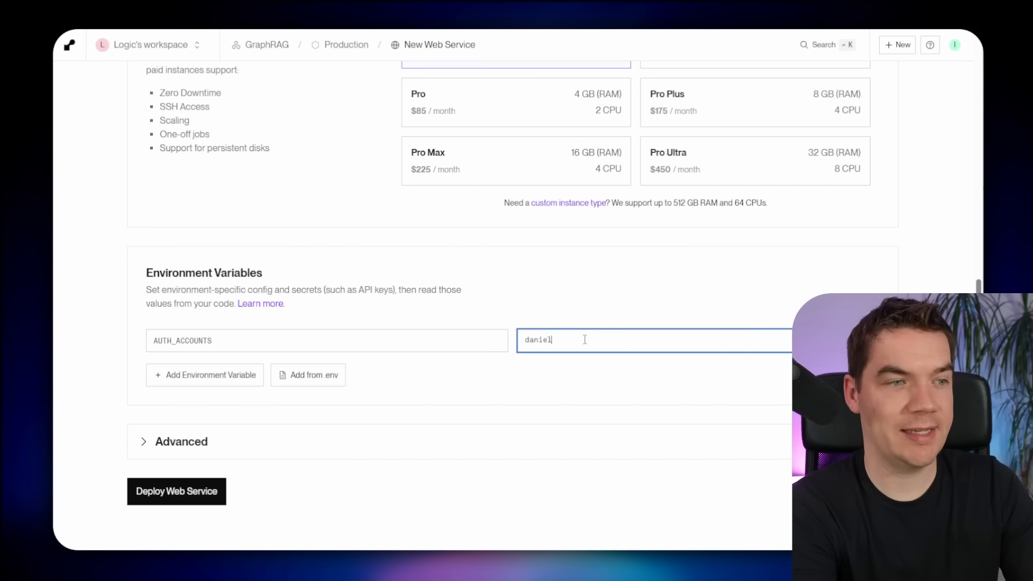
type(".walsh:")
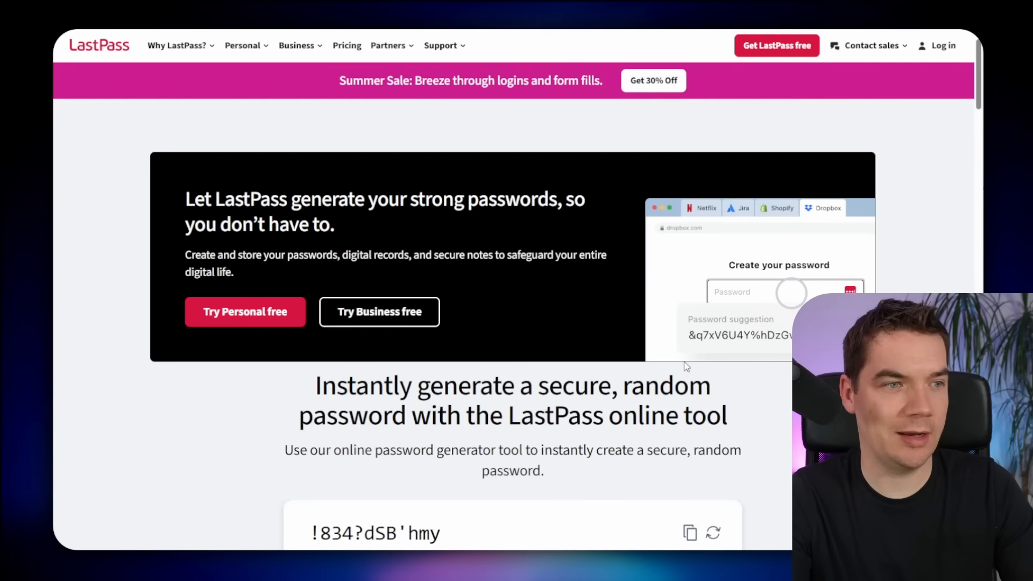
scroll(707, 343, "down", 4)
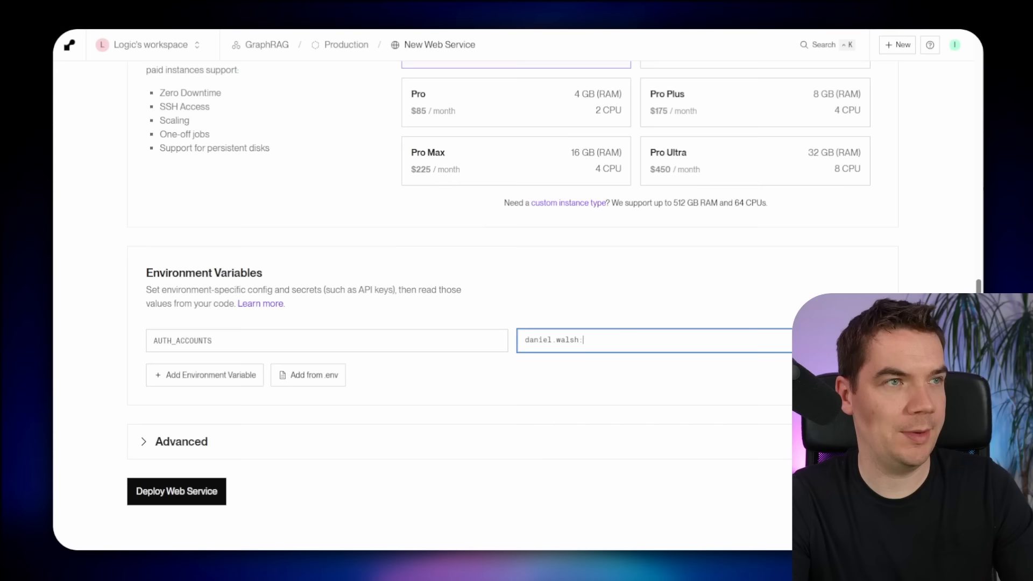
key("Return")
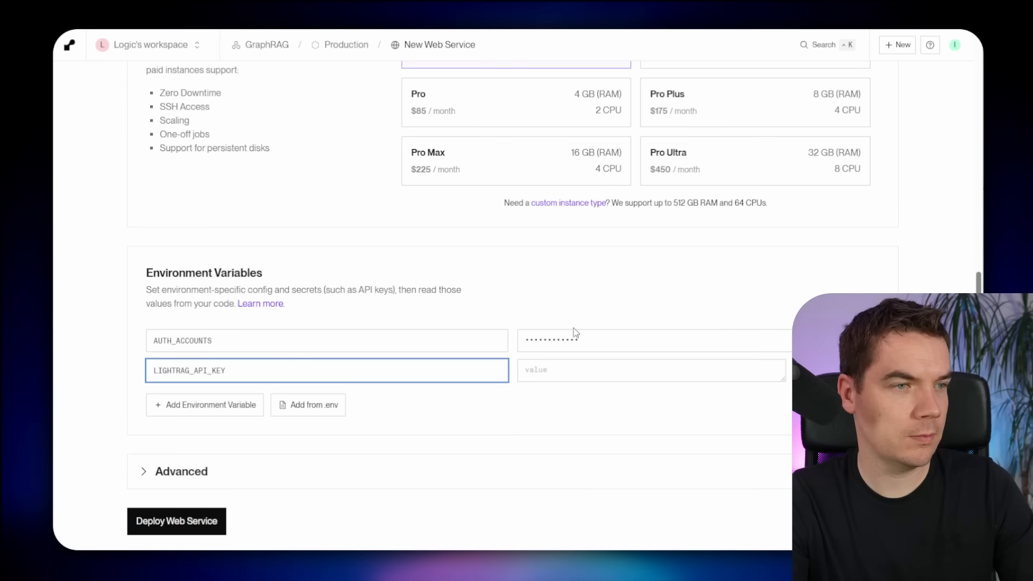
Step: Paste the LastPass-generated password as the LIGHTRAG_API_KEY value
left_click(535, 369)
key("ctrl+v")
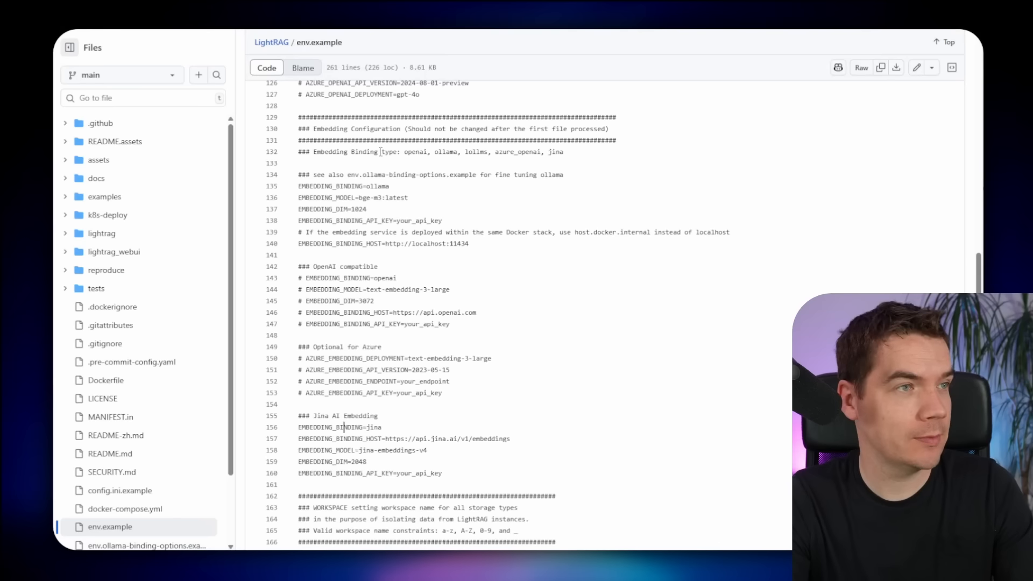
Step: Copy env.example's Jina embedding lines 156–160 into Render's Add from .env box
left_click(403, 280)
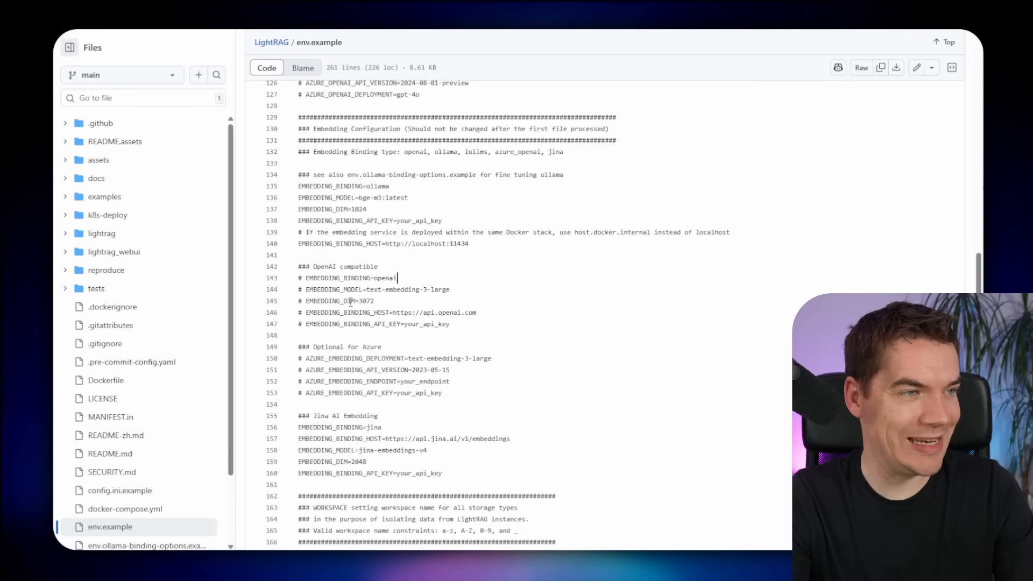
left_click_drag(442, 474, 316, 427)
key("ctrl+c")
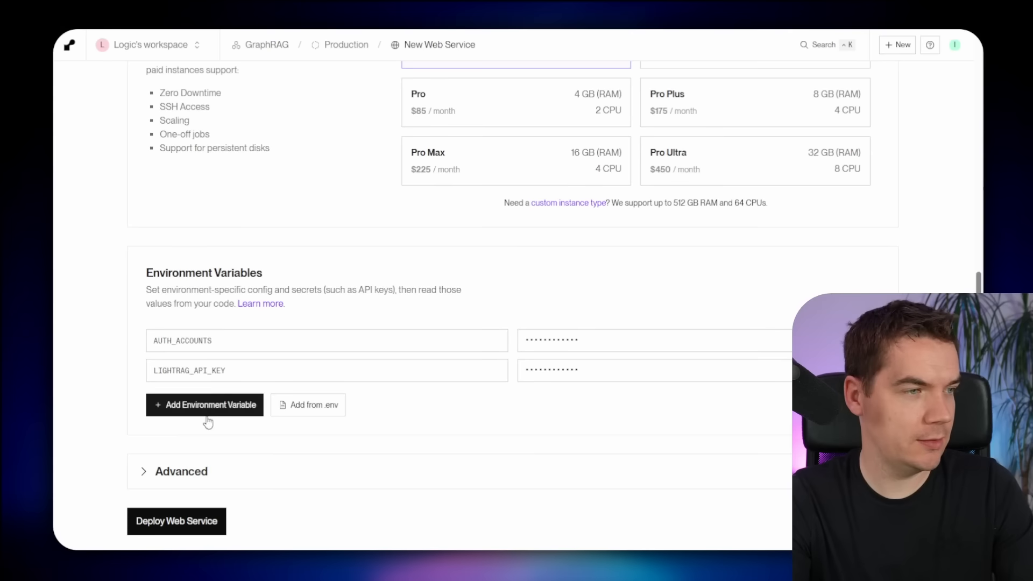
left_click(308, 405)
left_click(468, 272)
key("ctrl+v")
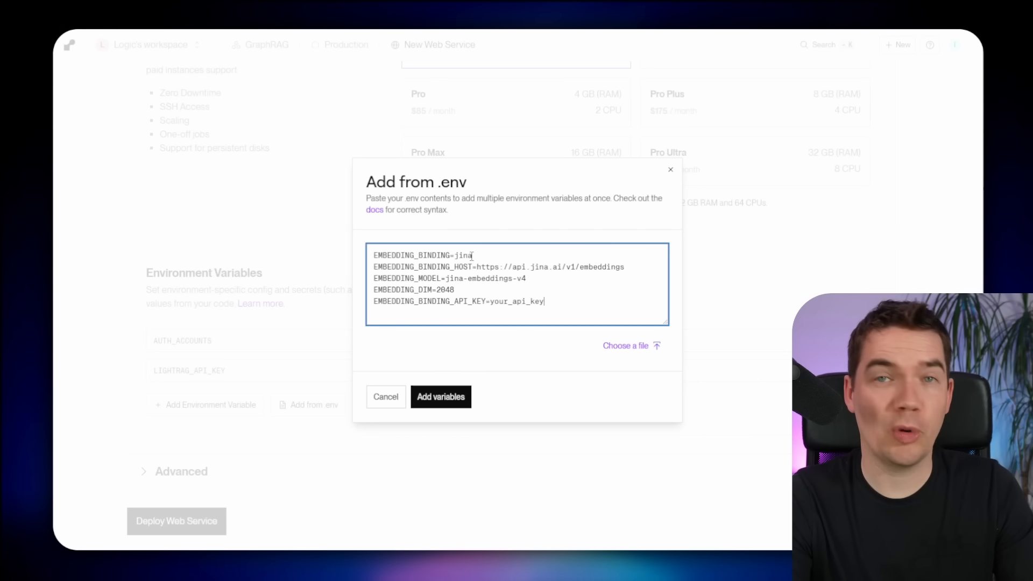
double_click(463, 255)
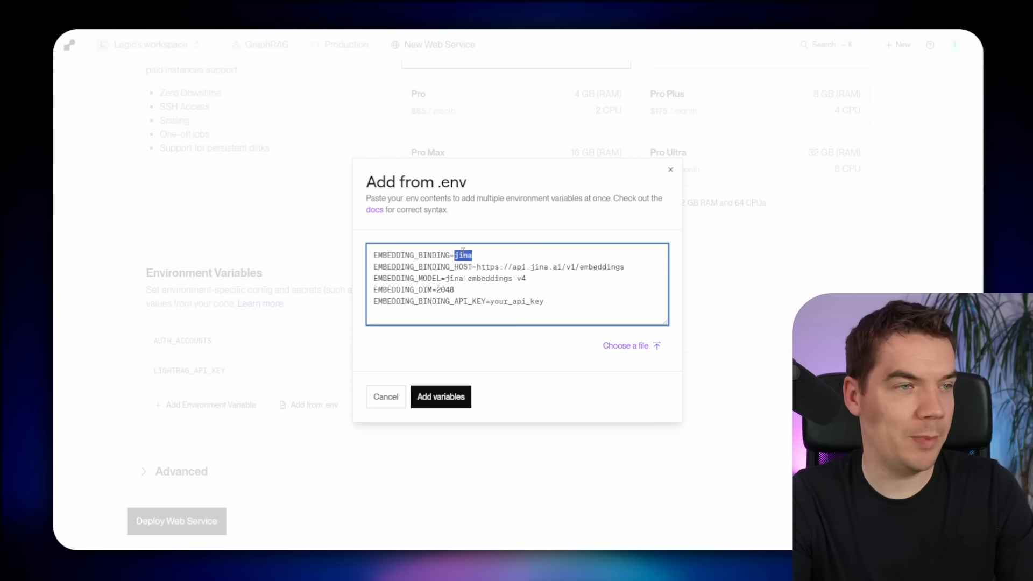
type("openai")
left_click_drag(477, 267, 623, 267)
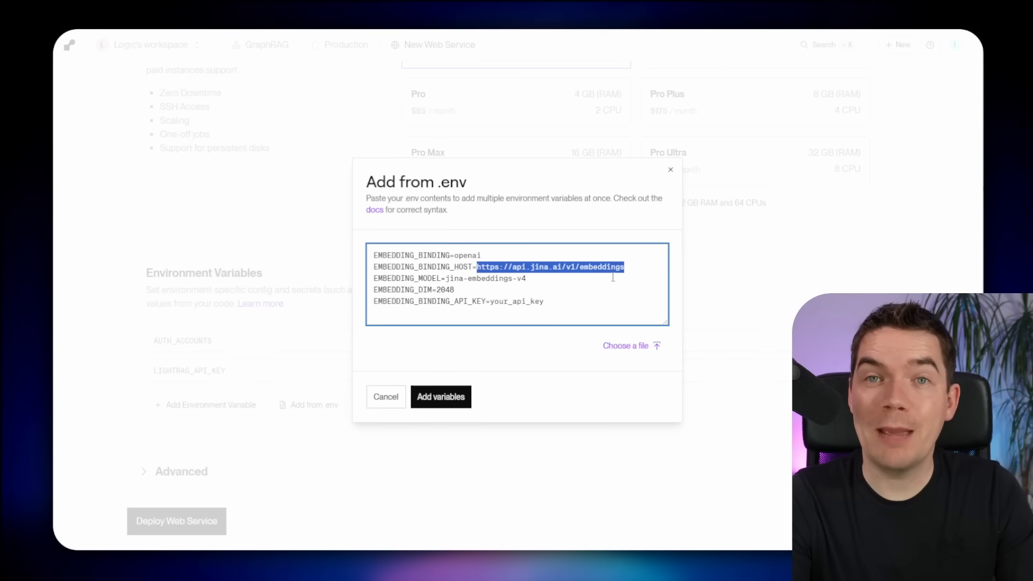
type("https://api.openai.com/v1")
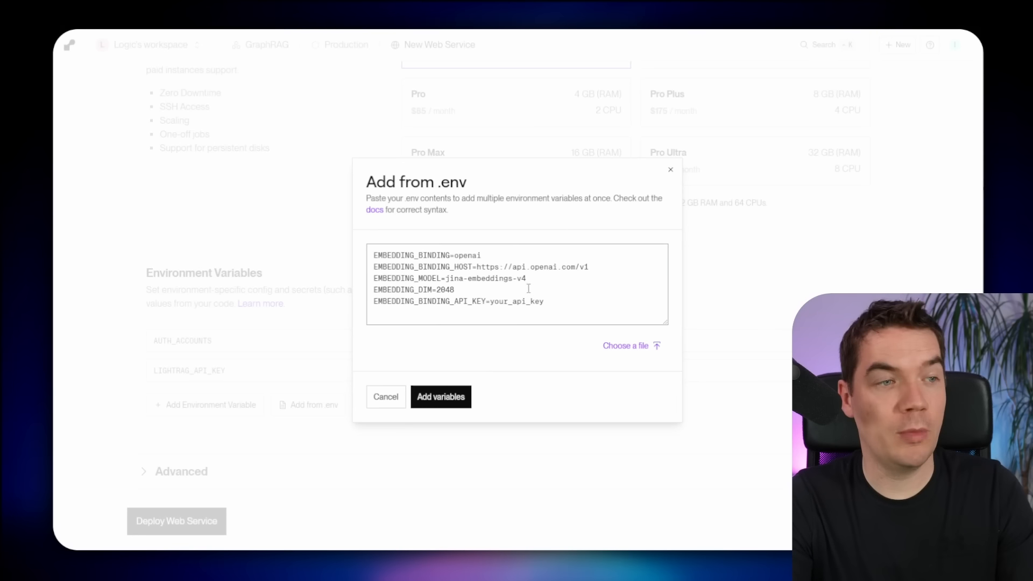
left_click_drag(537, 279, 445, 279)
type("text-embedding-3-small")
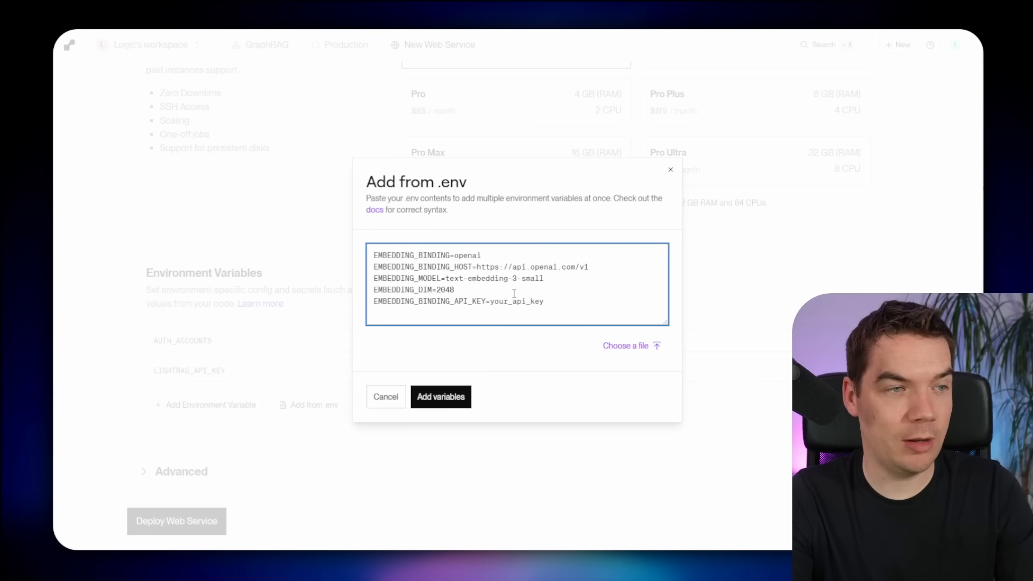
double_click(445, 290)
type("1536")
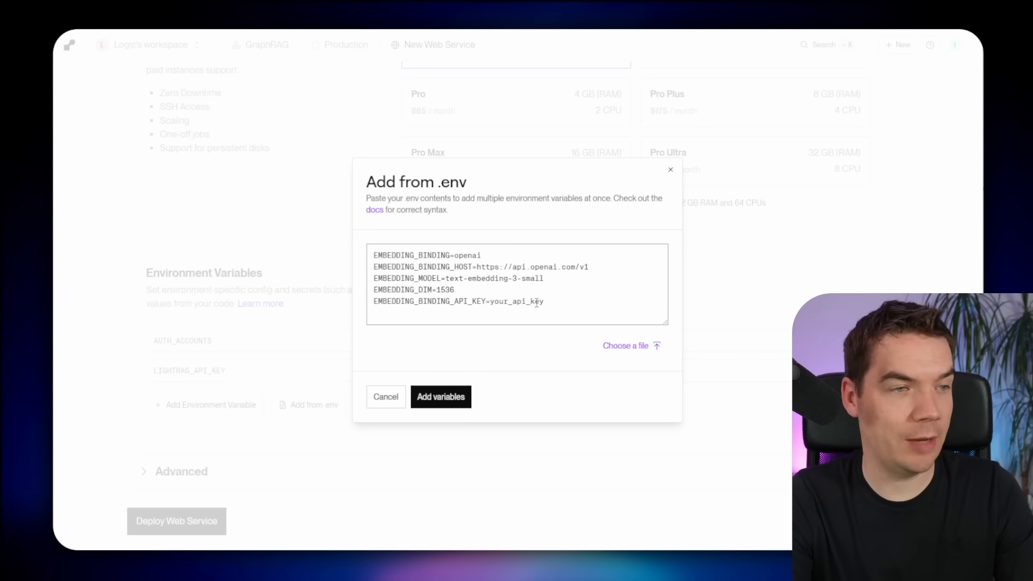
Step: Replace the placeholder with the OpenAI API key and add the five embedding variables
left_click_drag(545, 301, 499, 301)
key("ctrl+v")
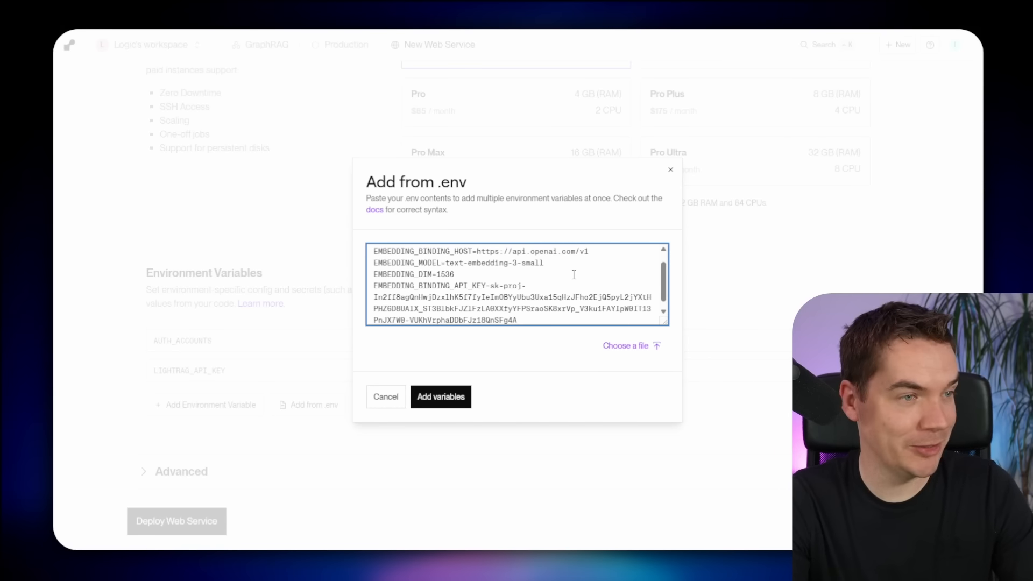
scroll(574, 275, "down", 1)
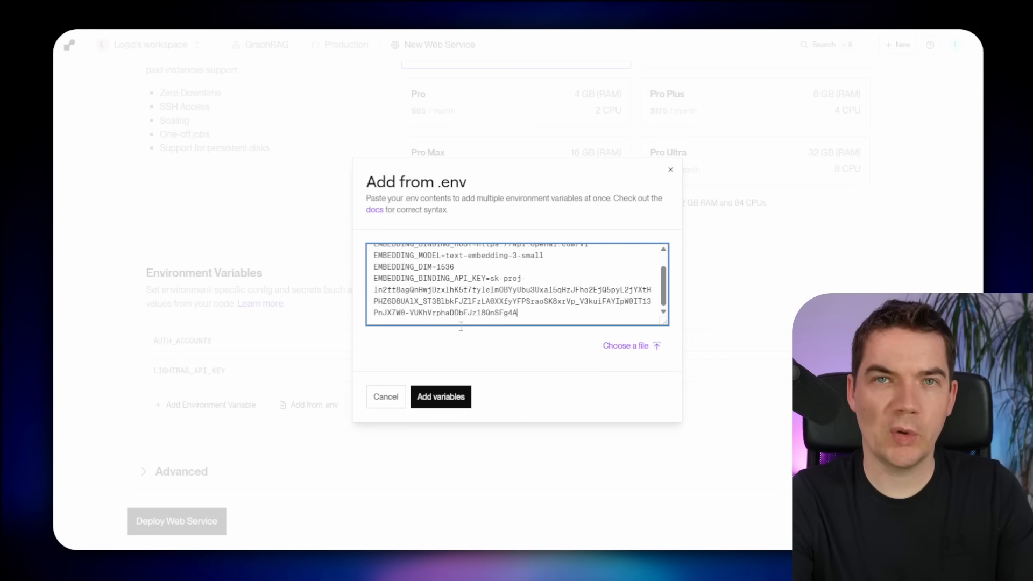
left_click(440, 398)
scroll(323, 349, "down", 2)
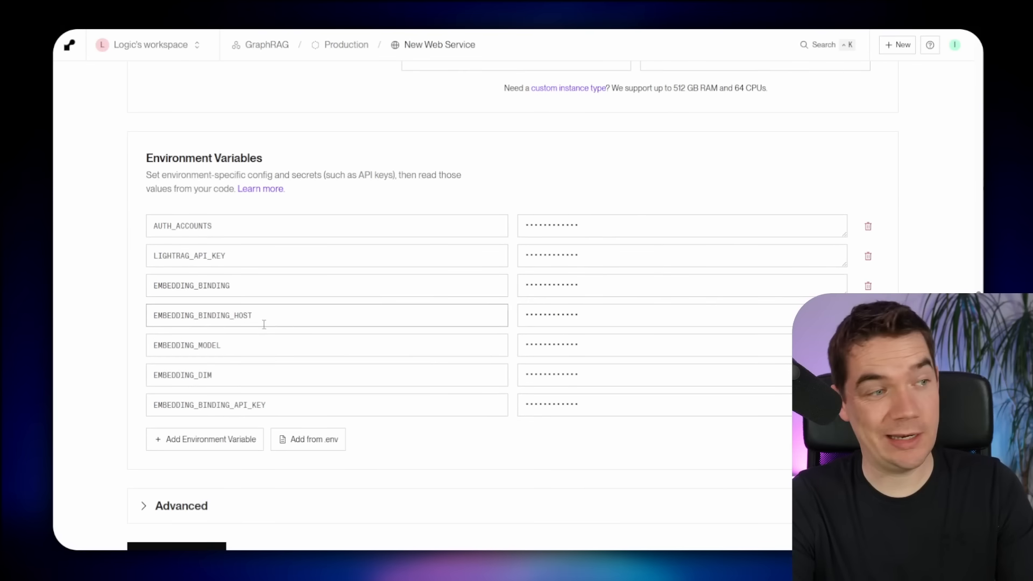
key("ctrl+Tab")
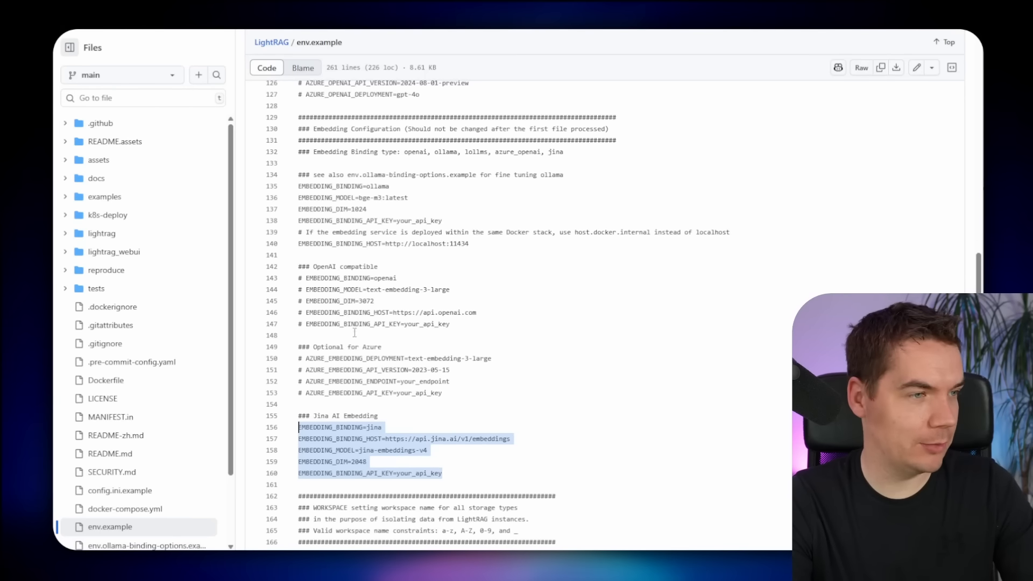
Step: Bring env.example's LLM lines 116–119 into the import box and change gpt-4o to gpt-4.1-nano
scroll(361, 301, "up", 2)
scroll(362, 301, "up", 2)
left_click_drag(431, 236, 297, 198)
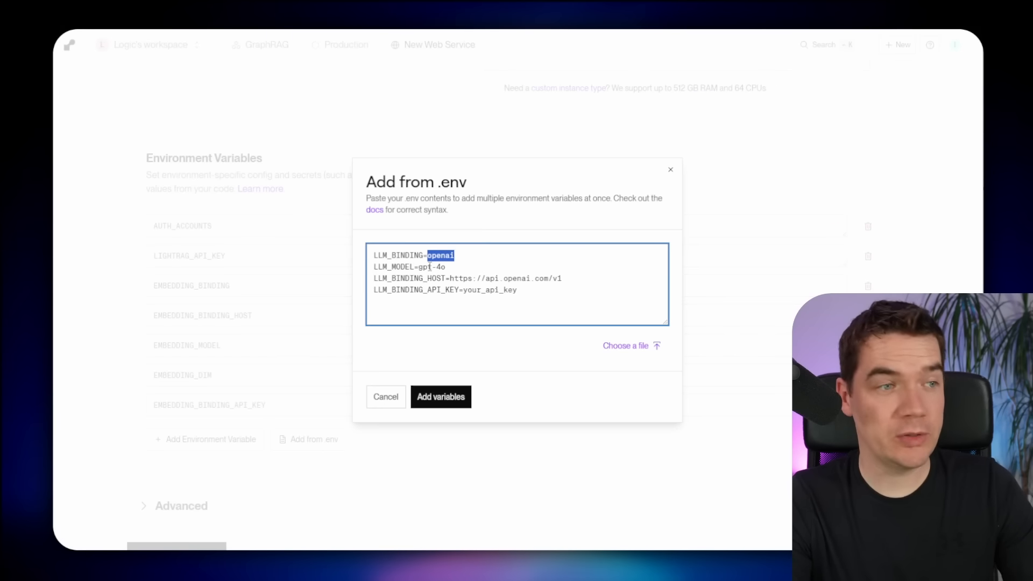
left_click(443, 264)
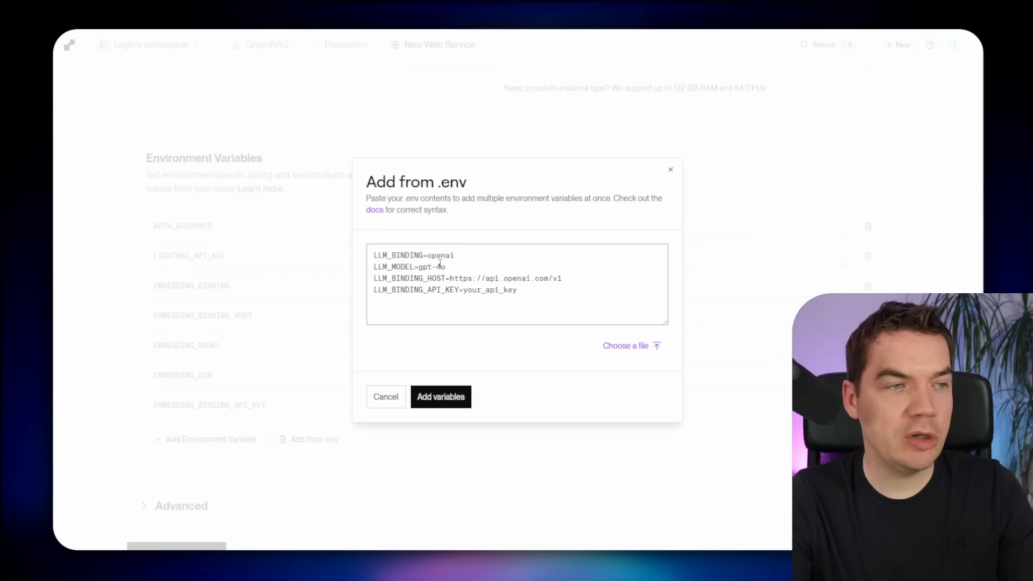
left_click_drag(452, 265, 424, 268)
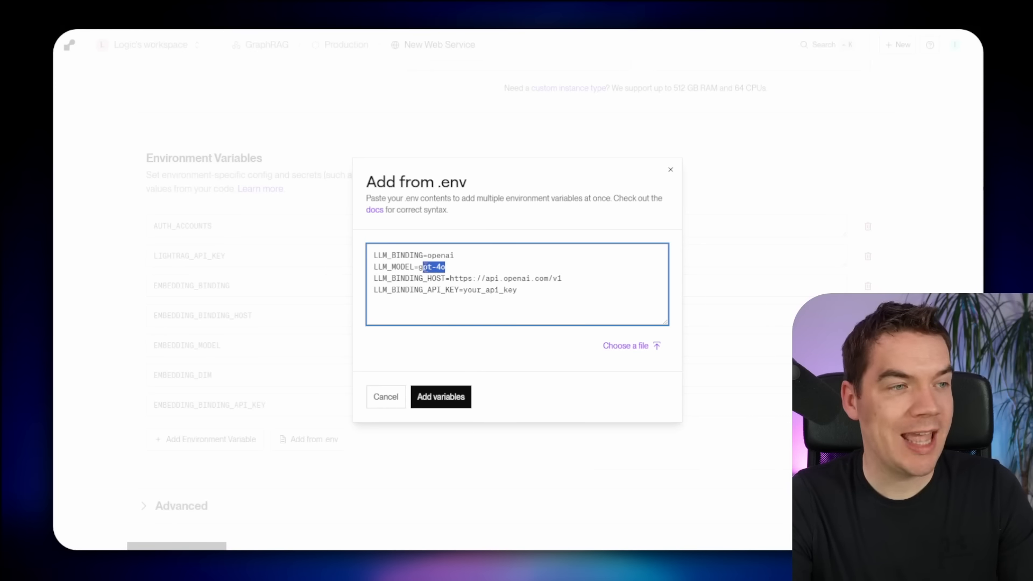
type("gpt-4.1-nano")
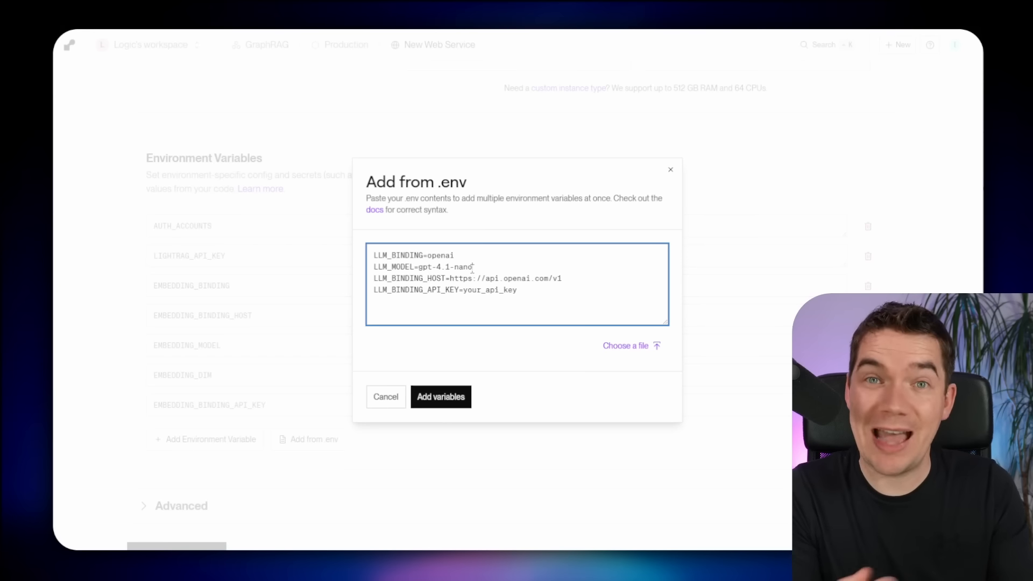
Step: Fill LLM_BINDING_API_KEY with the OpenAI API key and add the four LLM variables
left_click_drag(561, 278, 450, 278)
left_click(482, 290)
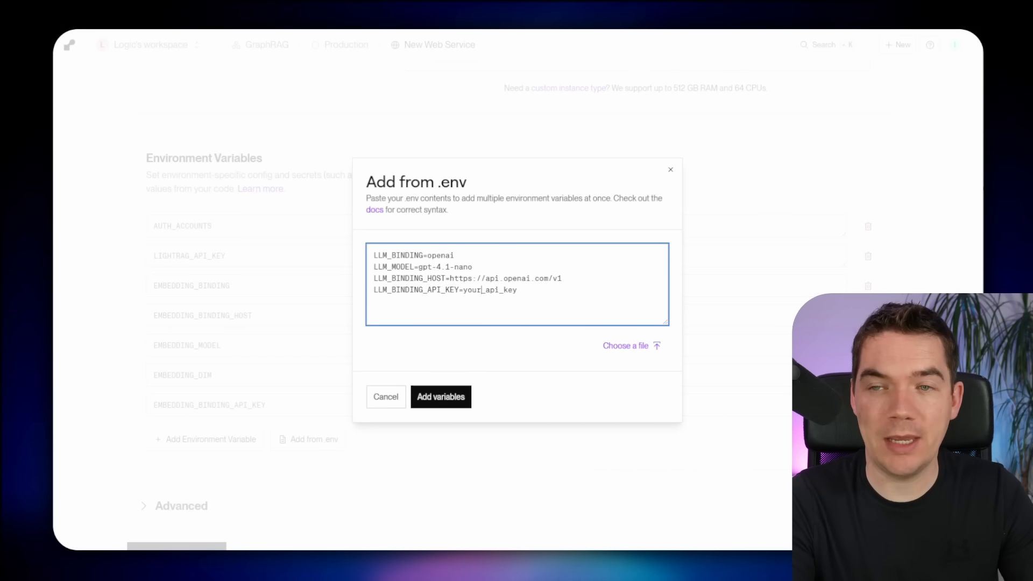
key("ctrl+v")
left_click(440, 396)
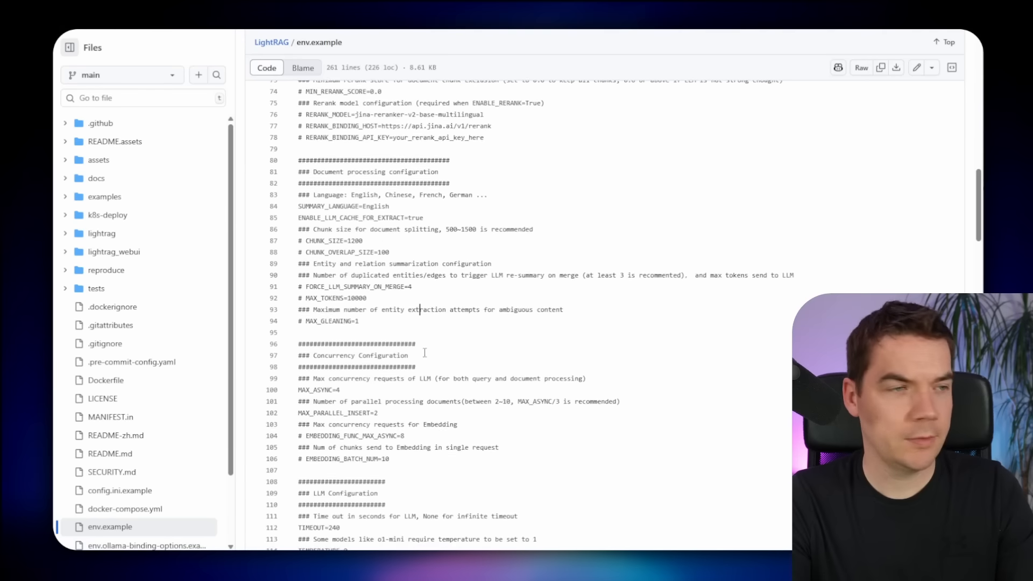
Step: Select the concurrency settings, lines 100–106, in the .env file for copying
scroll(363, 329, "down", 1)
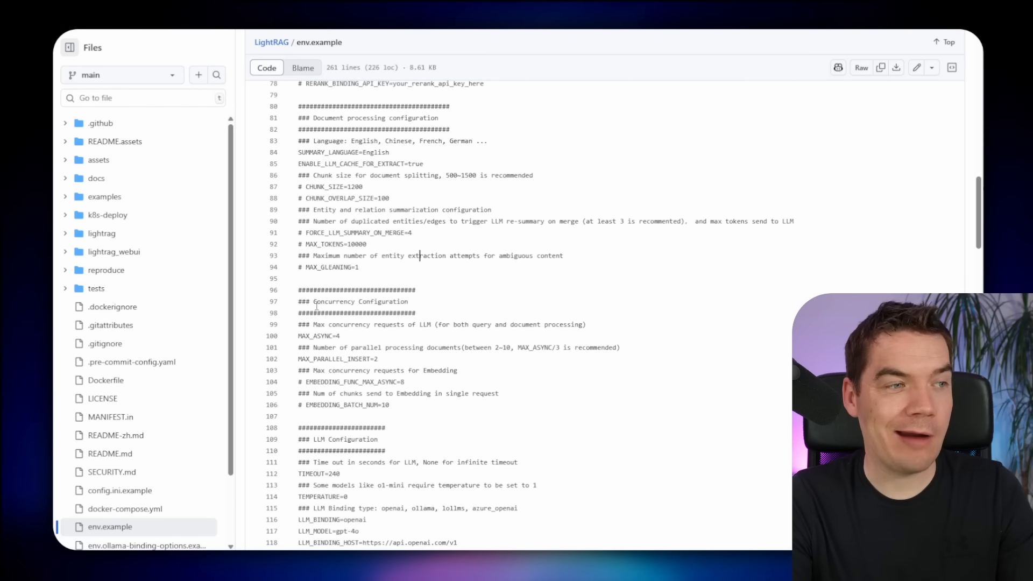
left_click_drag(317, 306, 409, 302)
left_click(405, 302)
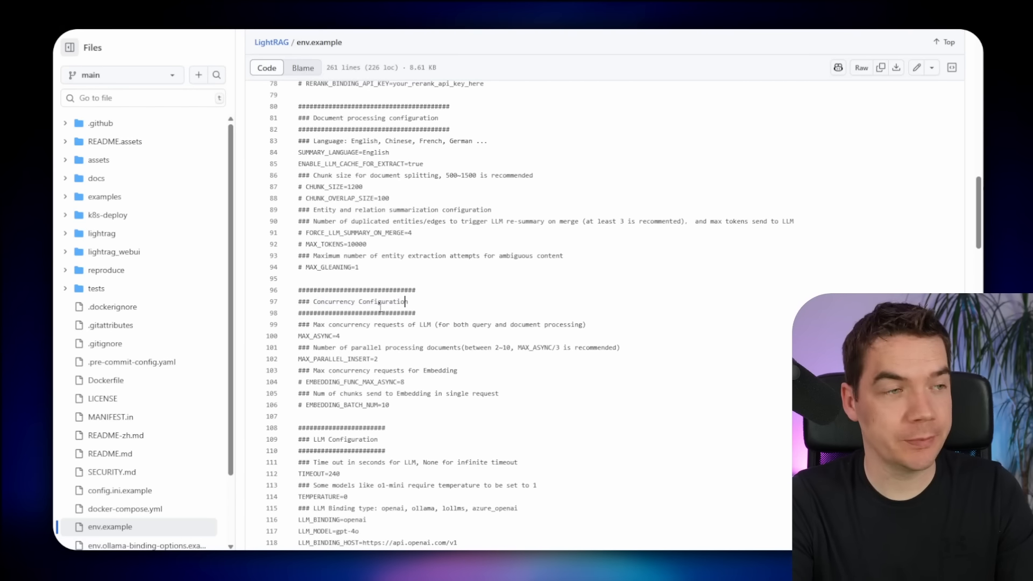
mouse_move(304, 337)
left_mouse_down()
mouse_move(424, 405)
mouse_move(302, 334)
left_mouse_up()
left_click(424, 405)
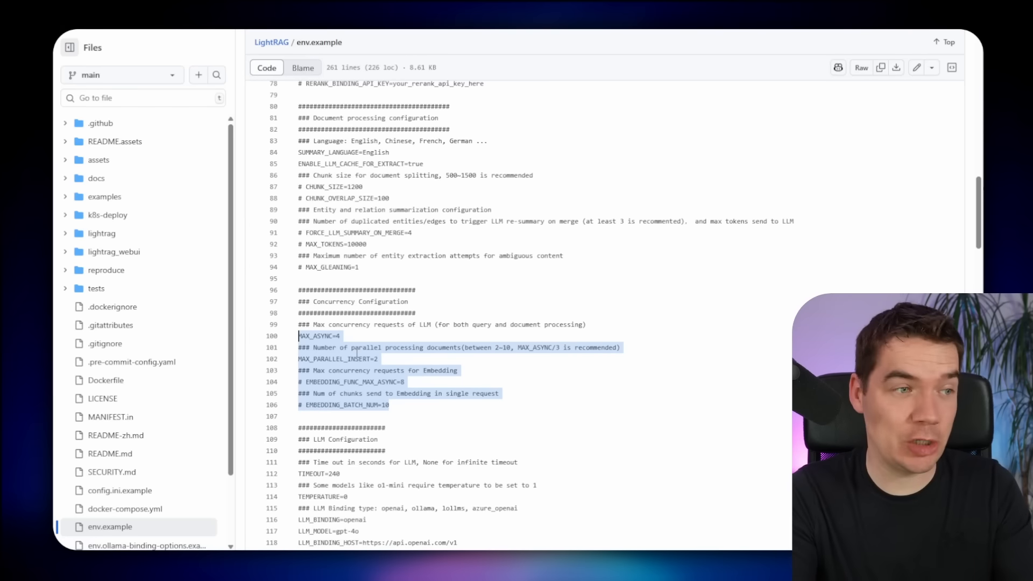
left_click(381, 347)
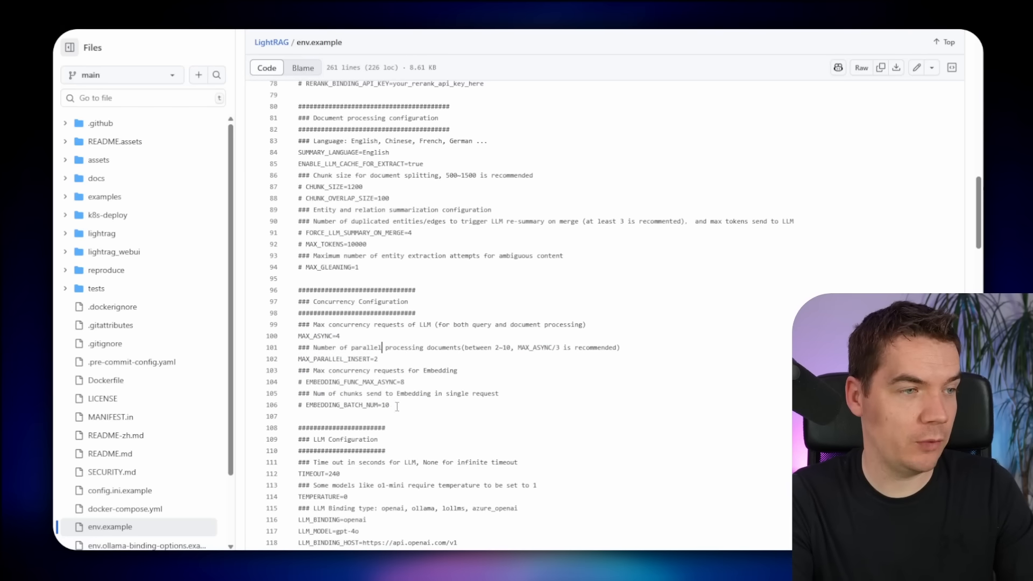
left_click_drag(397, 406, 297, 336)
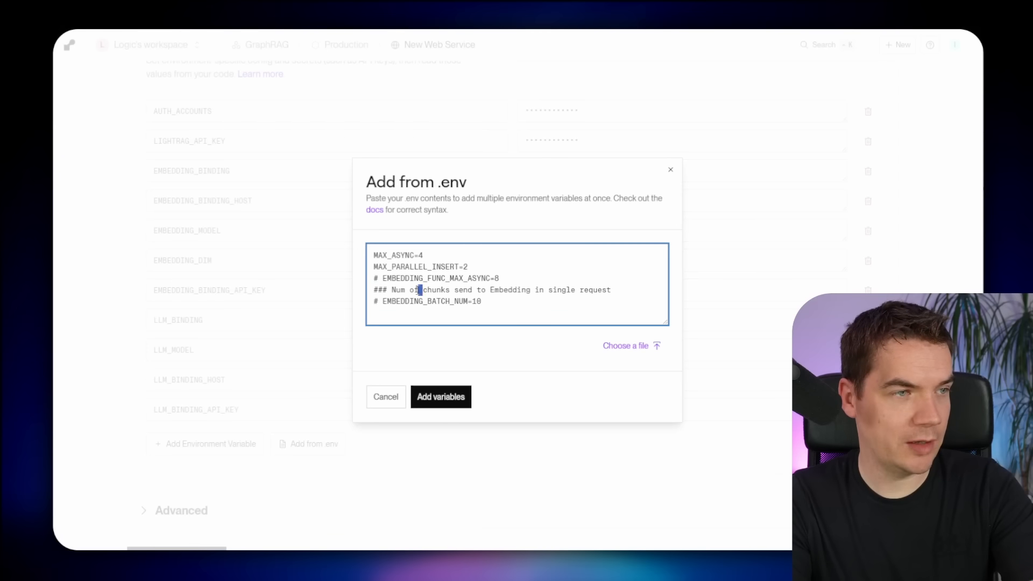
Step: Delete the chunk comment, uncomment the EMBEDDING lines and change MAX_ASYNC from 4 to 12
triple_click(420, 290)
key("BackSpace")
left_click(383, 278)
key("BackSpace")
key("BackSpace")
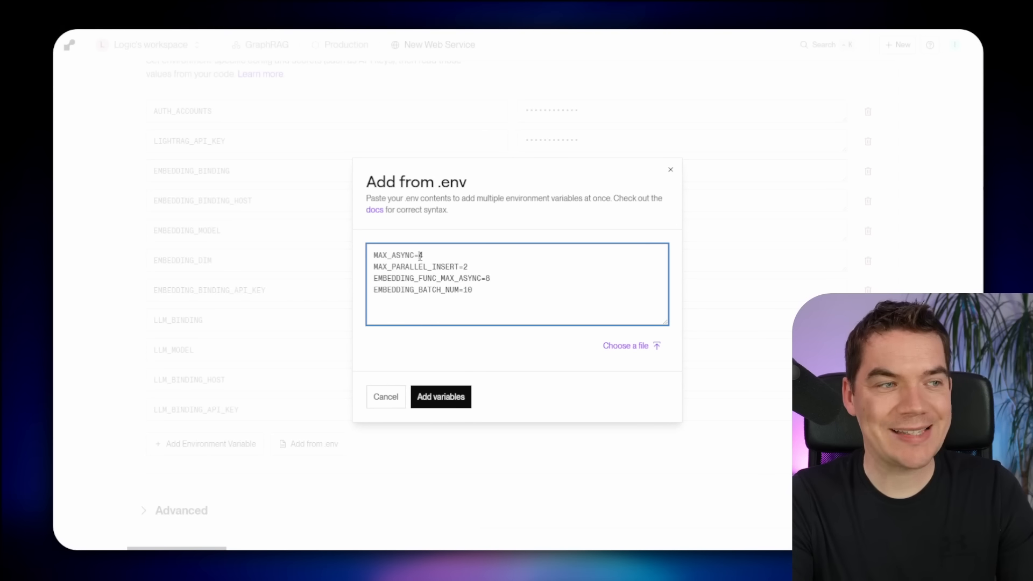
left_click(423, 255)
key("BackSpace")
type("12")
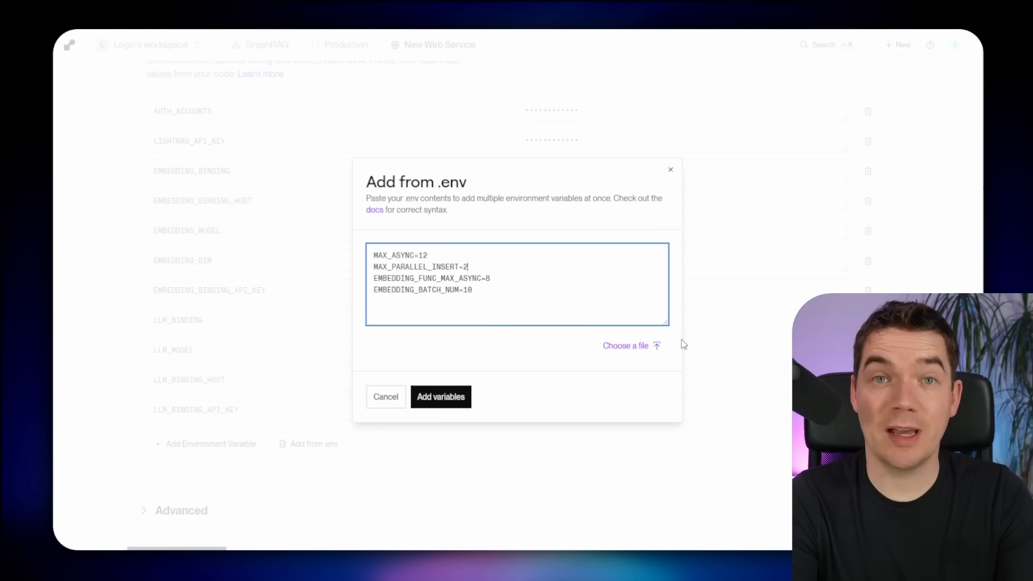
Step: Set EMBEDDING_FUNC_MAX_ASYNC to 24 and add the four concurrency variables to the service
left_click(510, 279)
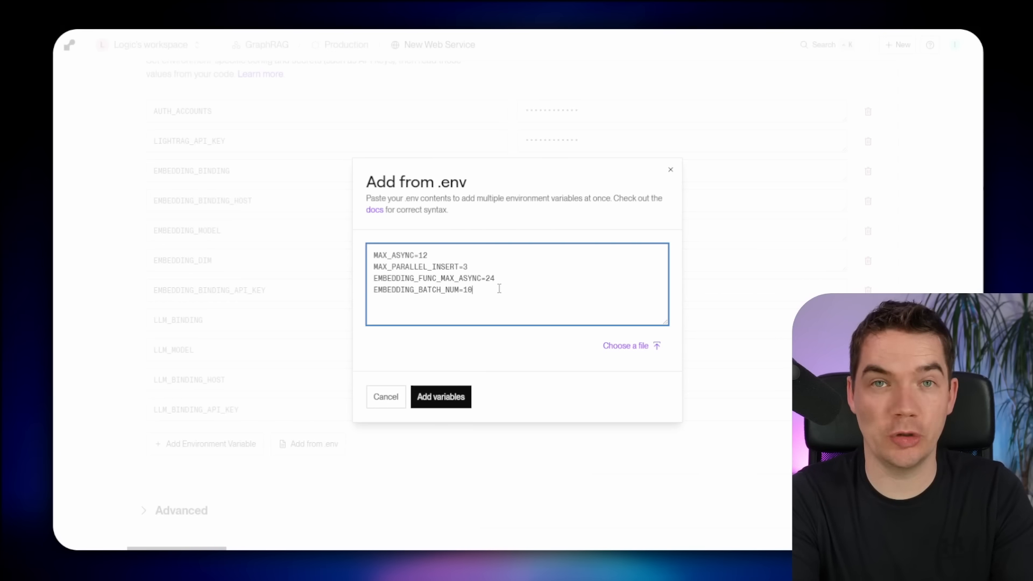
type("0")
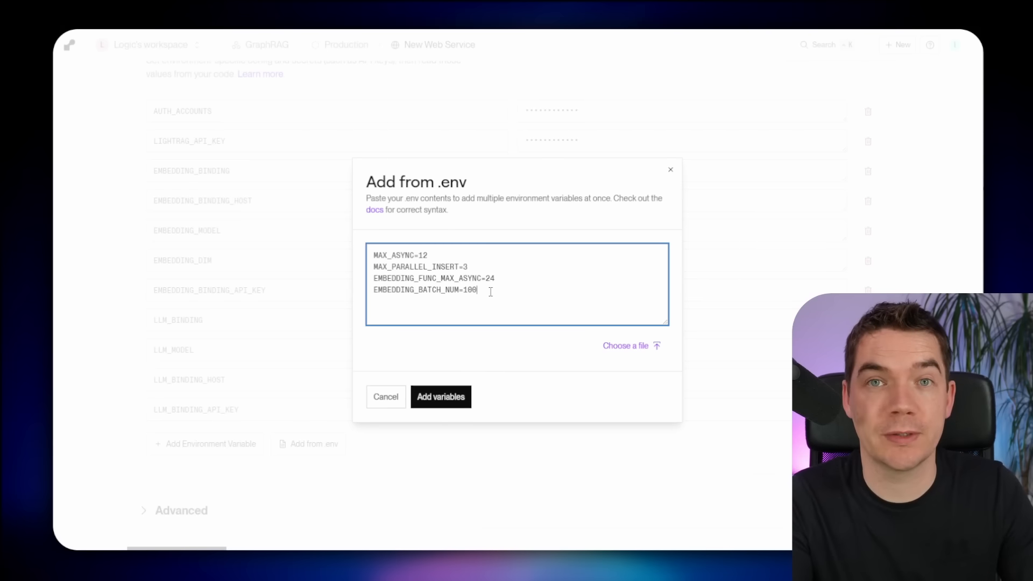
left_click(455, 396)
scroll(457, 369, "down", 4)
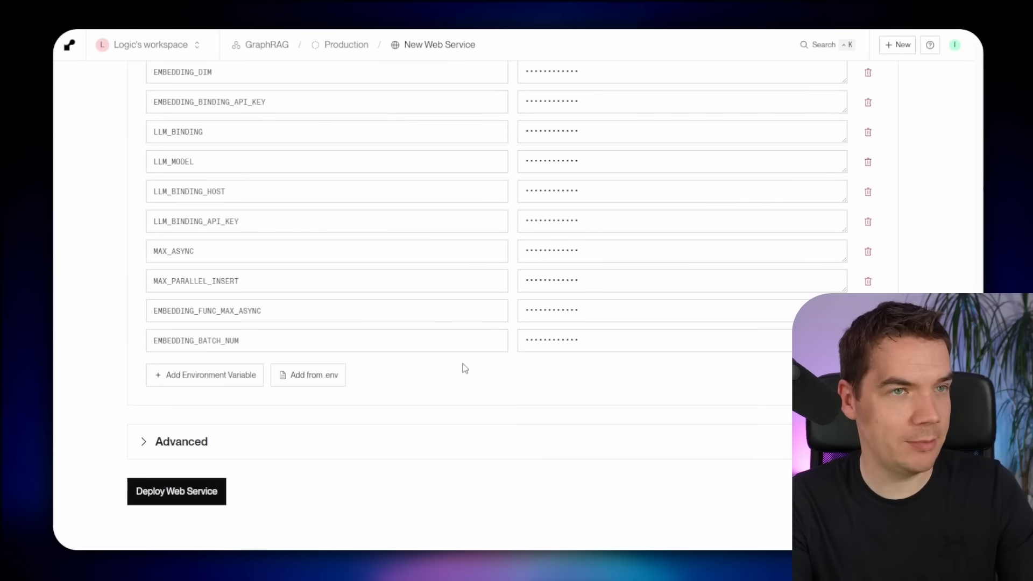
Step: Under Advanced, add a 1 GB disk mounted at /app/data/ and deploy the web service
left_click(339, 427)
scroll(390, 293, "down", 5)
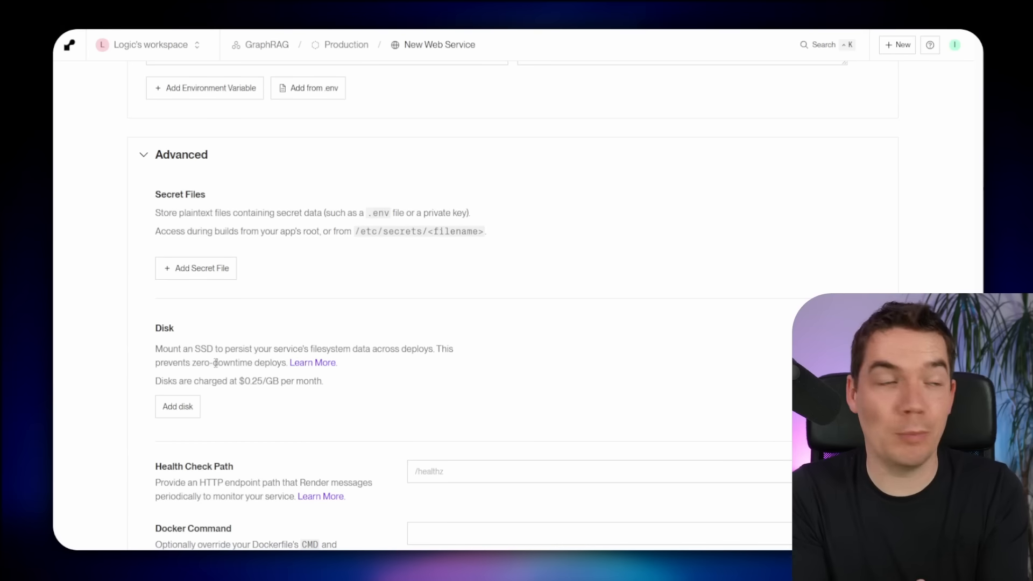
scroll(194, 377, "down", 1)
left_click(174, 354)
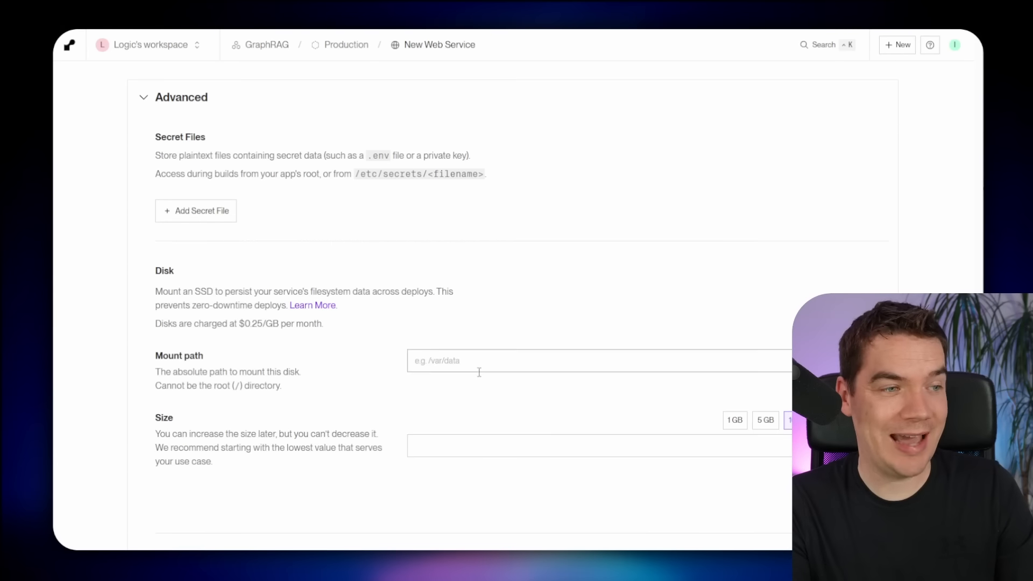
scroll(477, 369, "down", 1)
left_click(489, 302)
type("/app/data/")
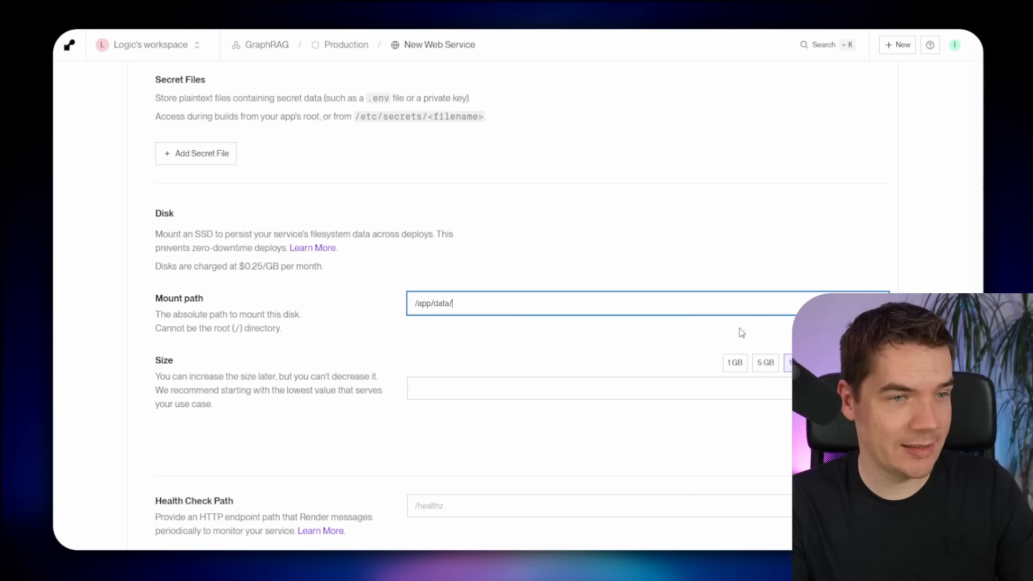
left_click(737, 363)
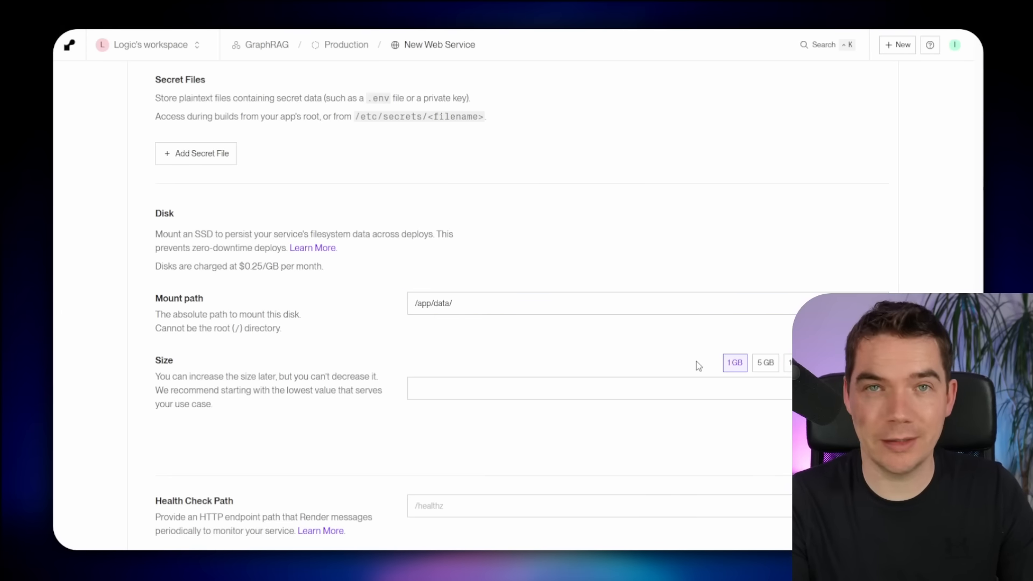
scroll(696, 360, "down", 5)
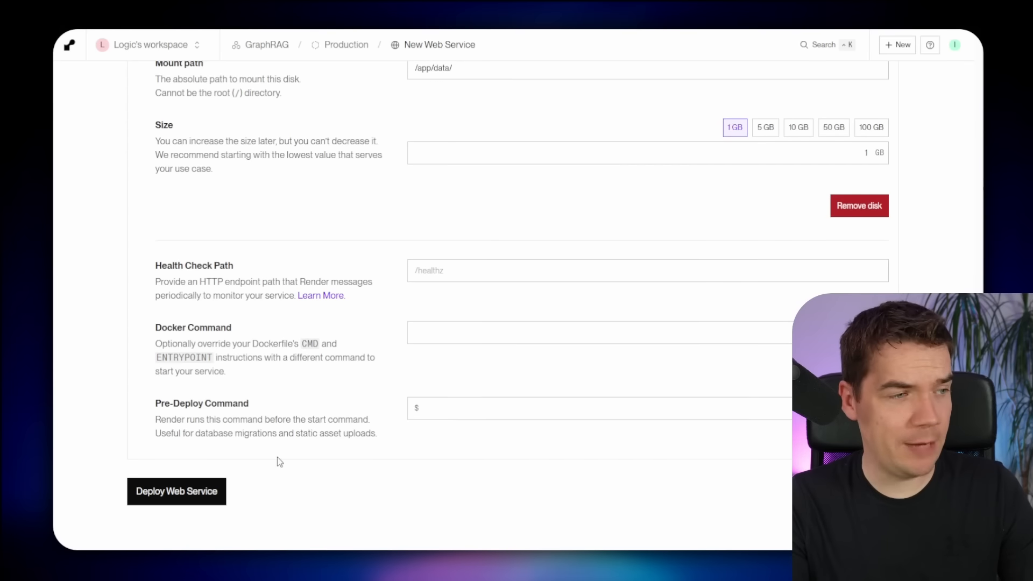
left_click(176, 491)
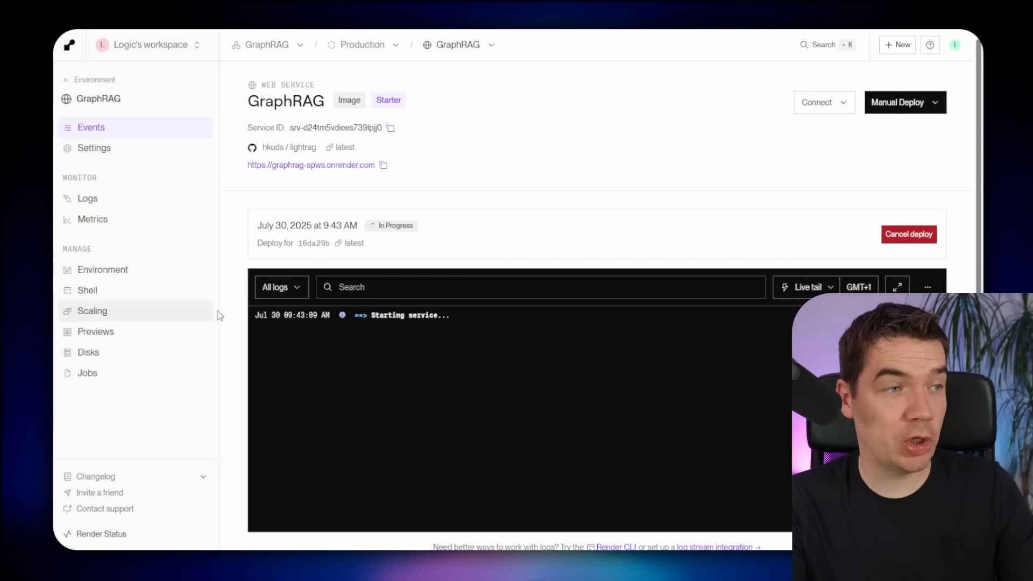
Step: Wait for 'Your service is live' in the deploy logs, then follow the primary URL
scroll(234, 316, "down", 1)
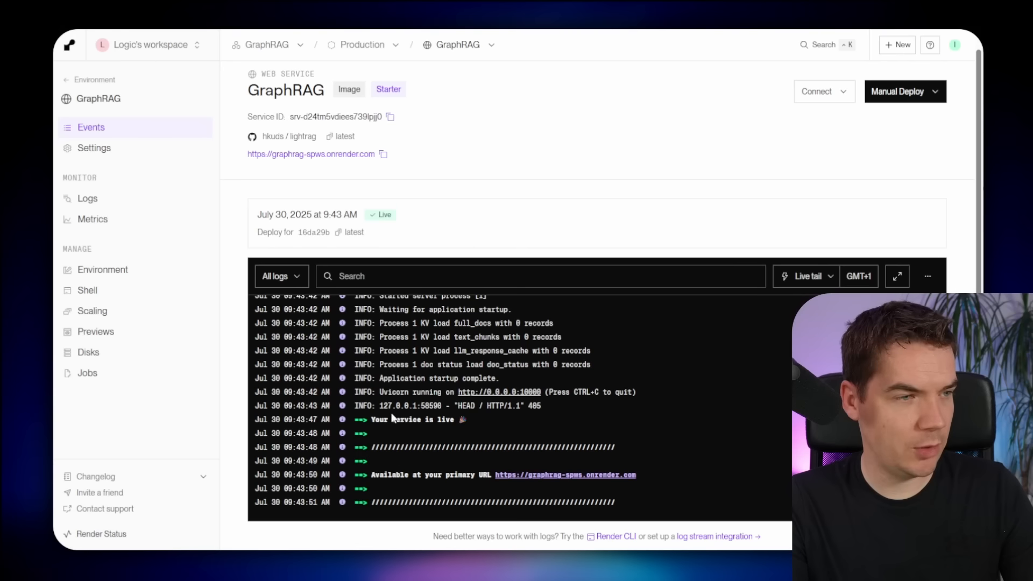
left_click_drag(371, 420, 471, 424)
left_click(471, 424)
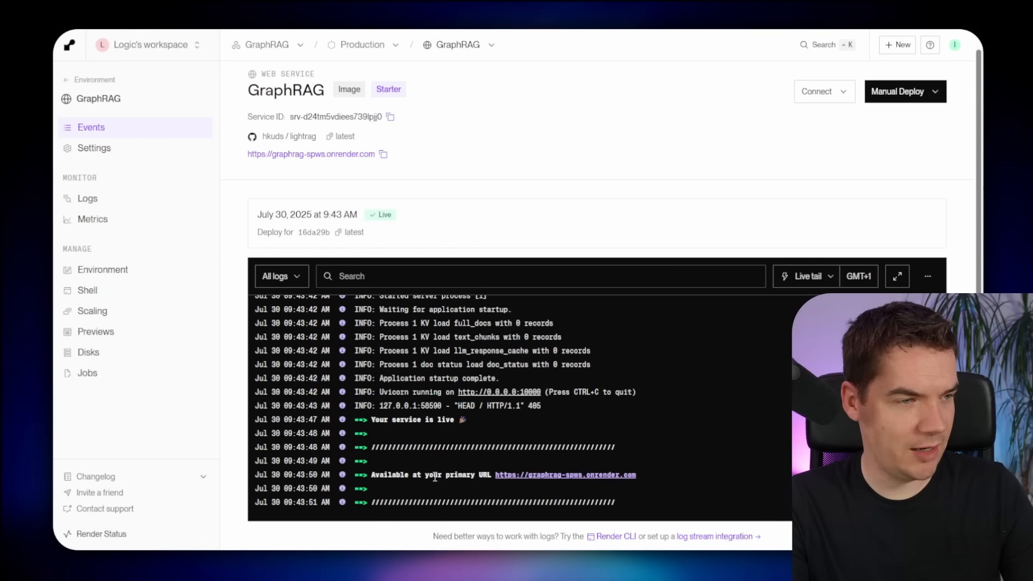
left_click(543, 476)
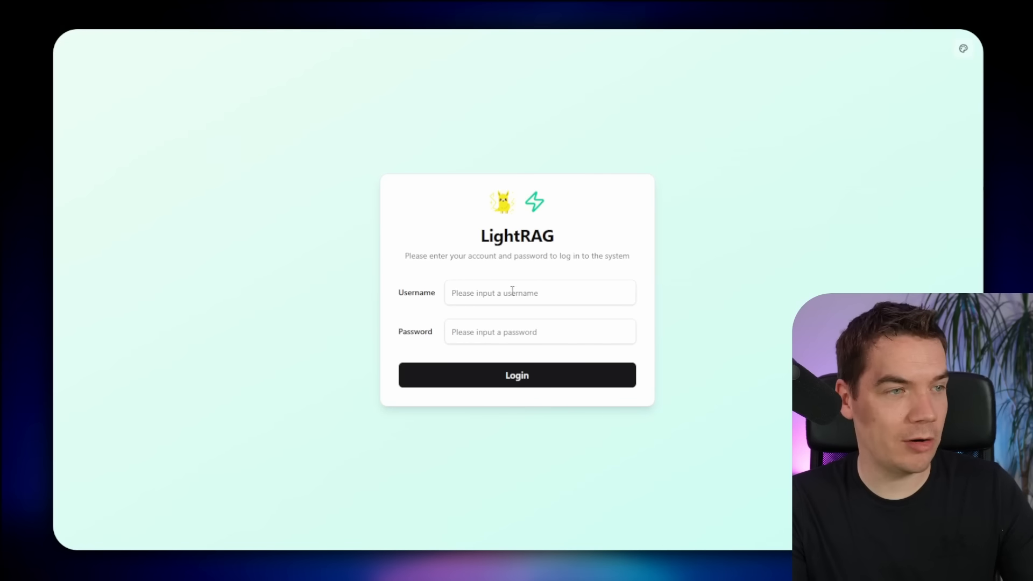
Step: Enter the login username and copy the password from Render's AUTH_ACCOUNTS variable
left_click(487, 290)
type("daniel.walsh")
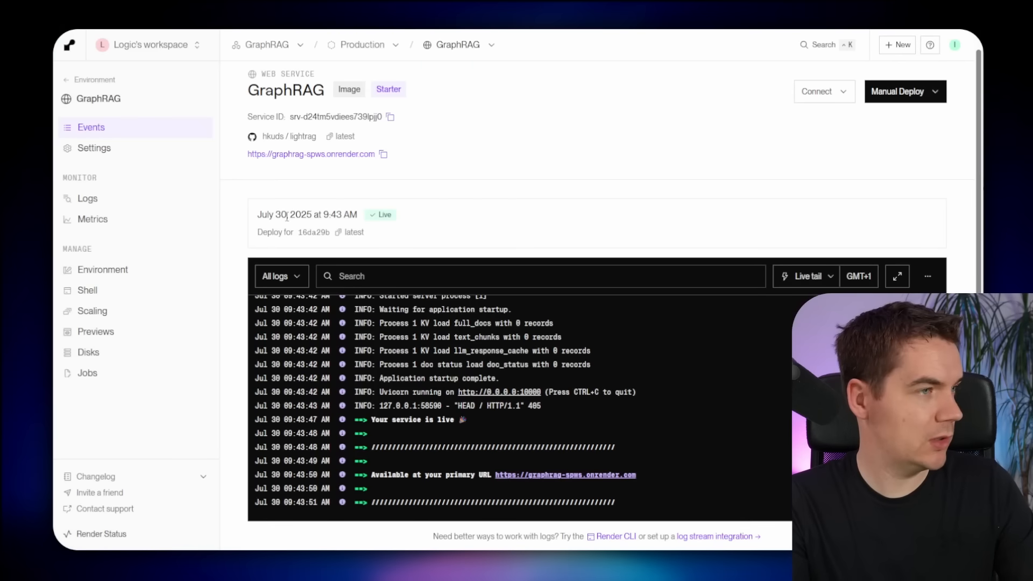
left_click(102, 270)
scroll(258, 431, "down", 2)
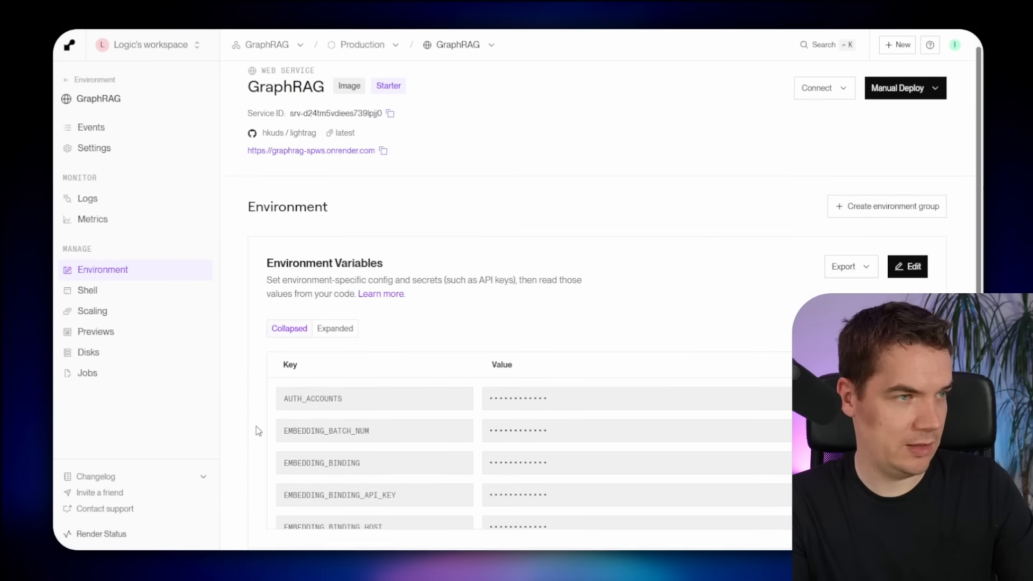
double_click(755, 297)
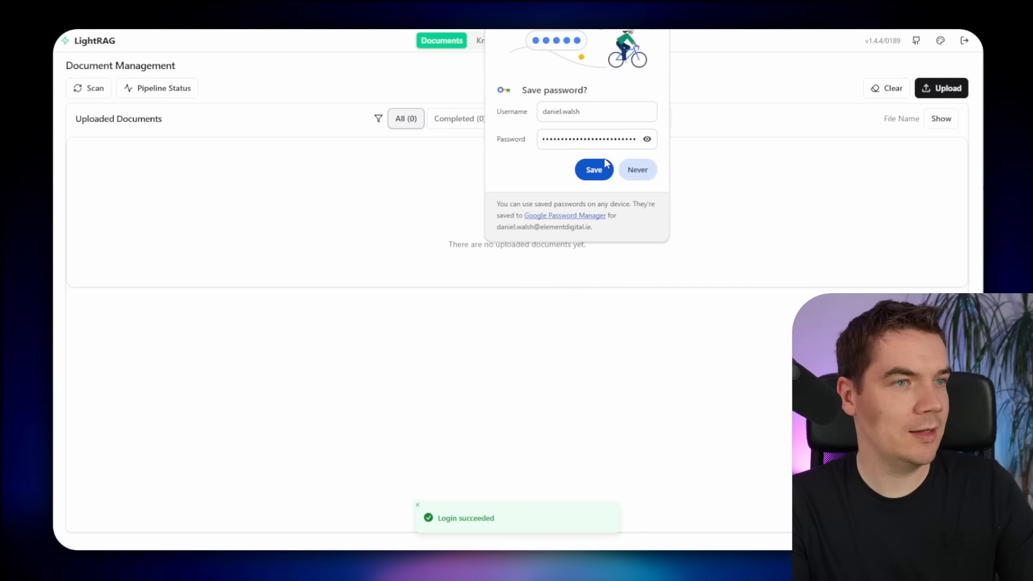
left_click(599, 167)
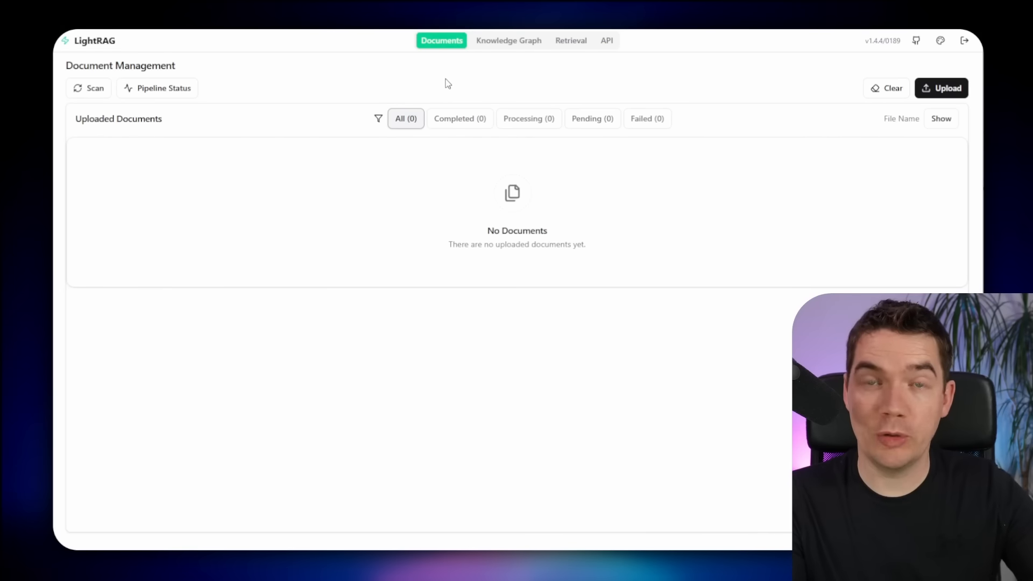
left_click(500, 45)
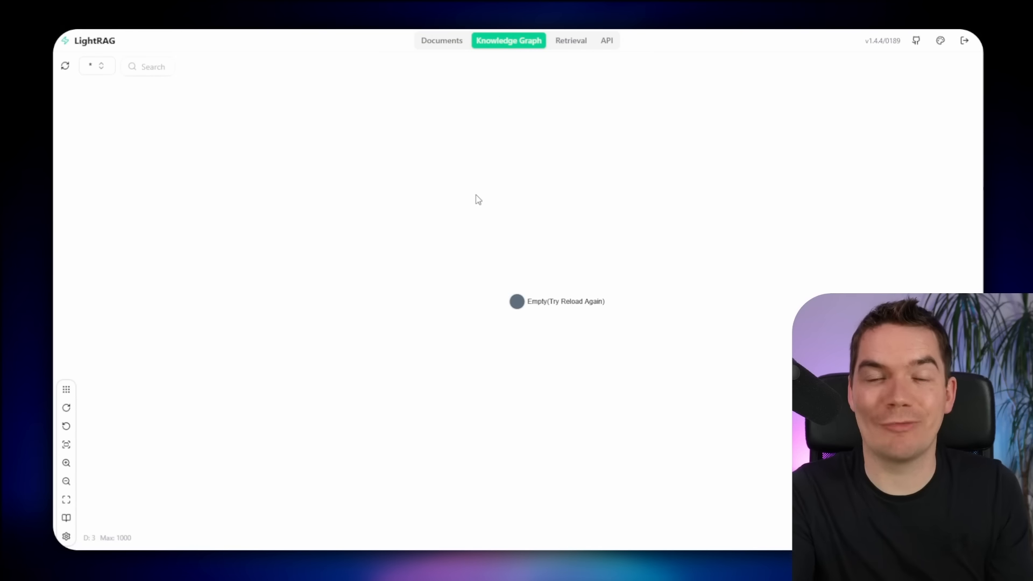
left_click(575, 42)
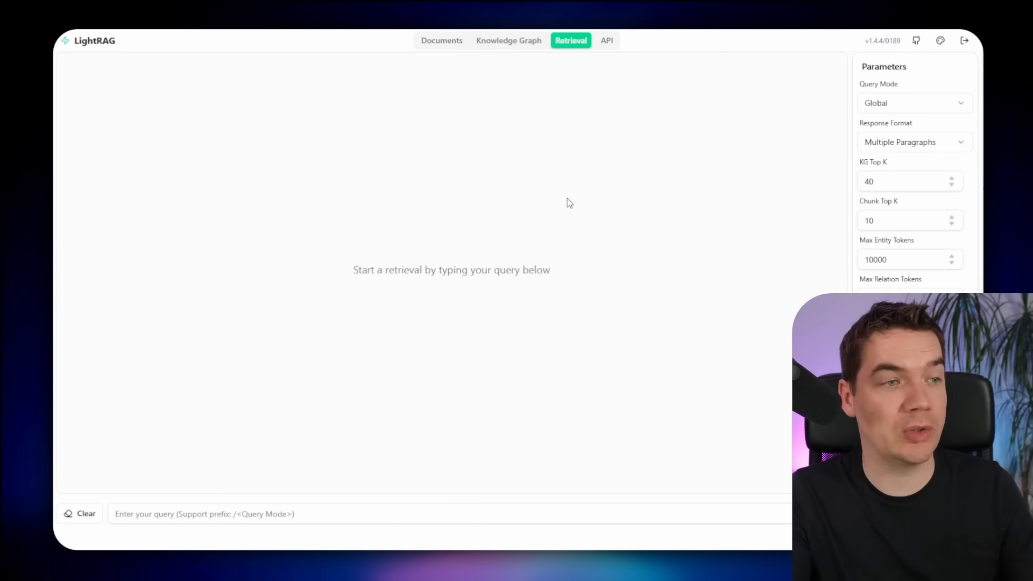
left_click(606, 40)
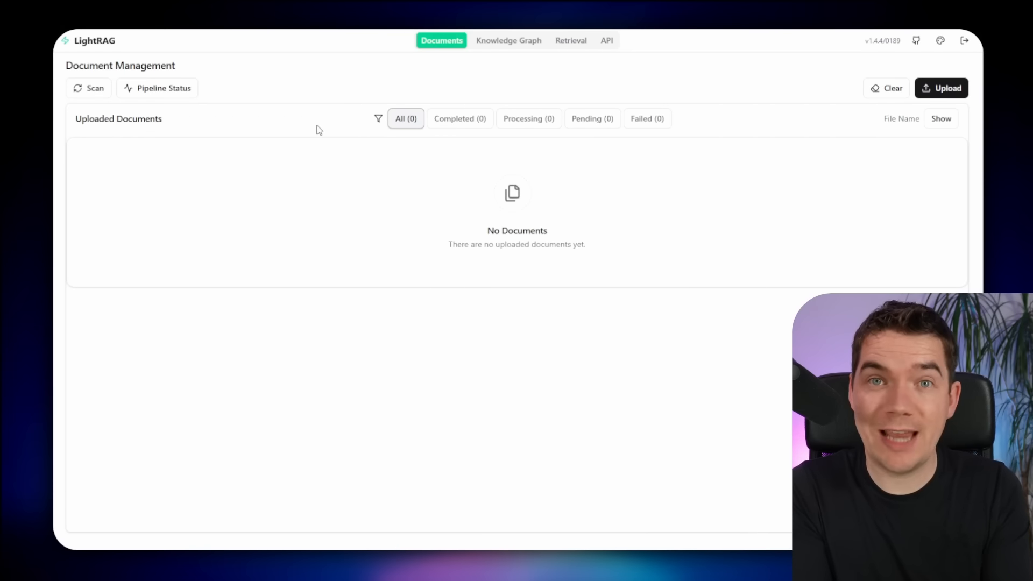
Step: Upload the FIA Formula 1 Financial Regulations PDF and zoom into its Pipeline Status messages
left_click(941, 88)
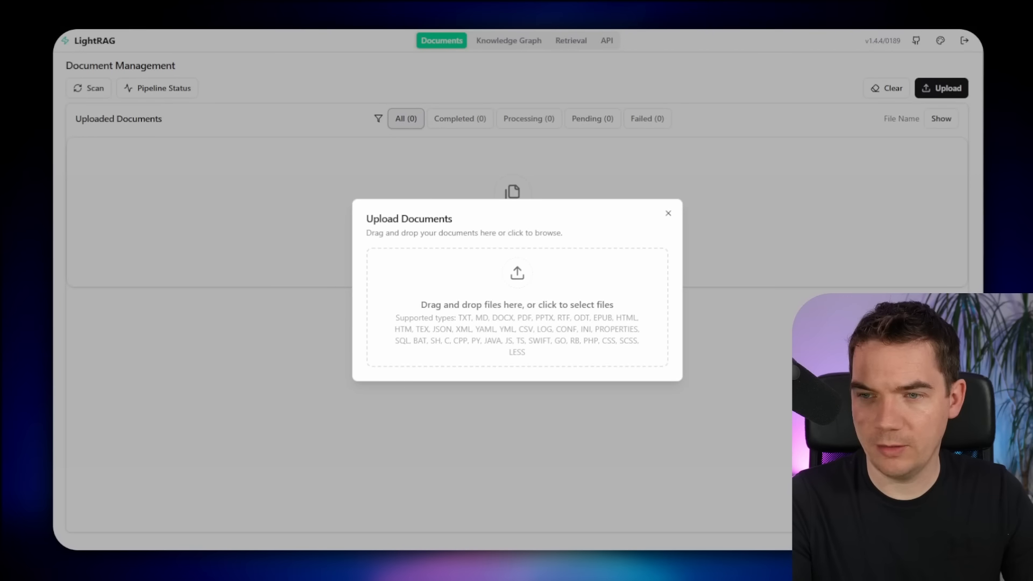
left_click_drag(398, 272, 431, 307)
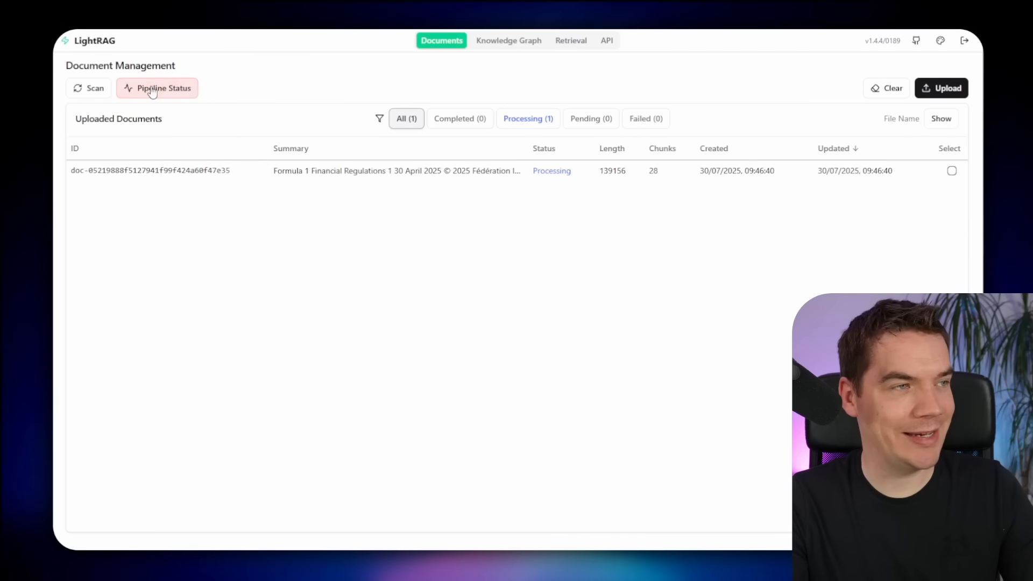
left_click(153, 90)
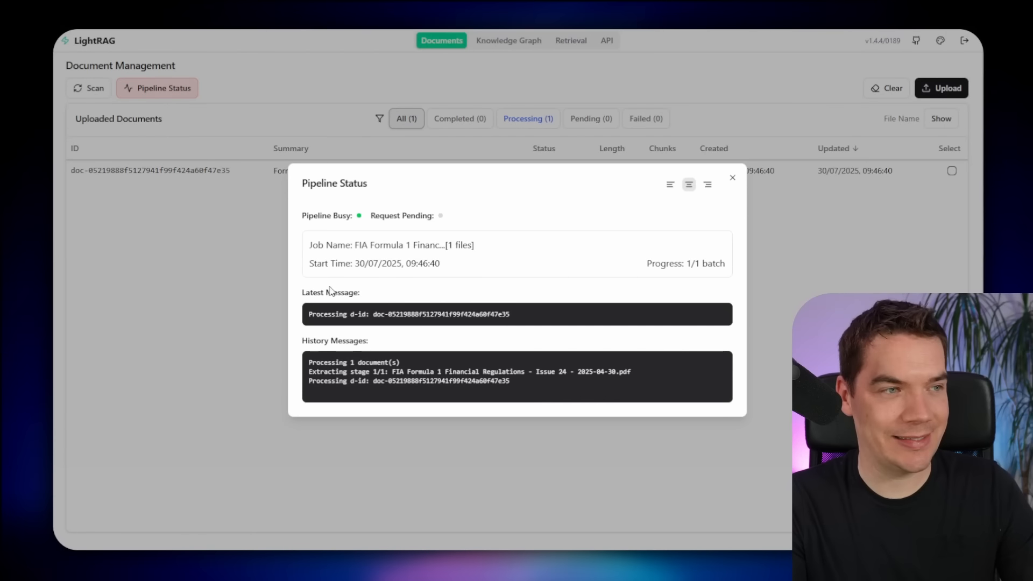
key("ctrl+plus")
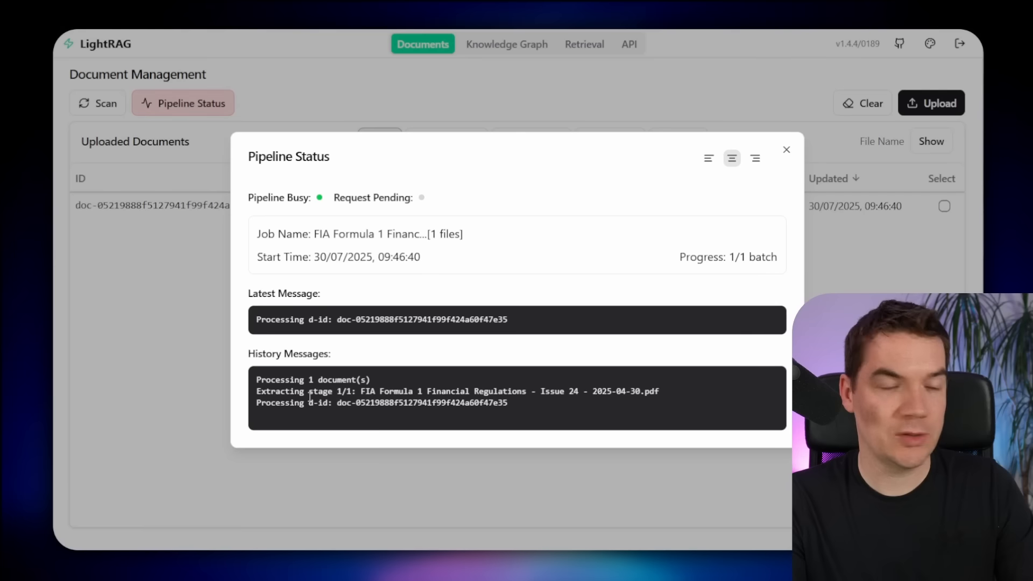
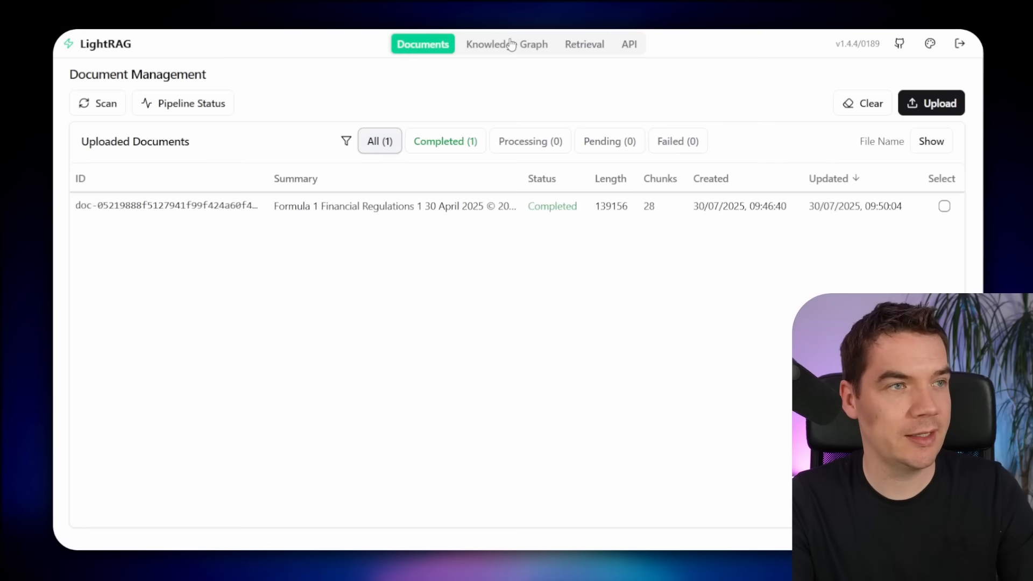
Step: Switch from the uploaded documents list to the Knowledge Graph page
left_click(516, 51)
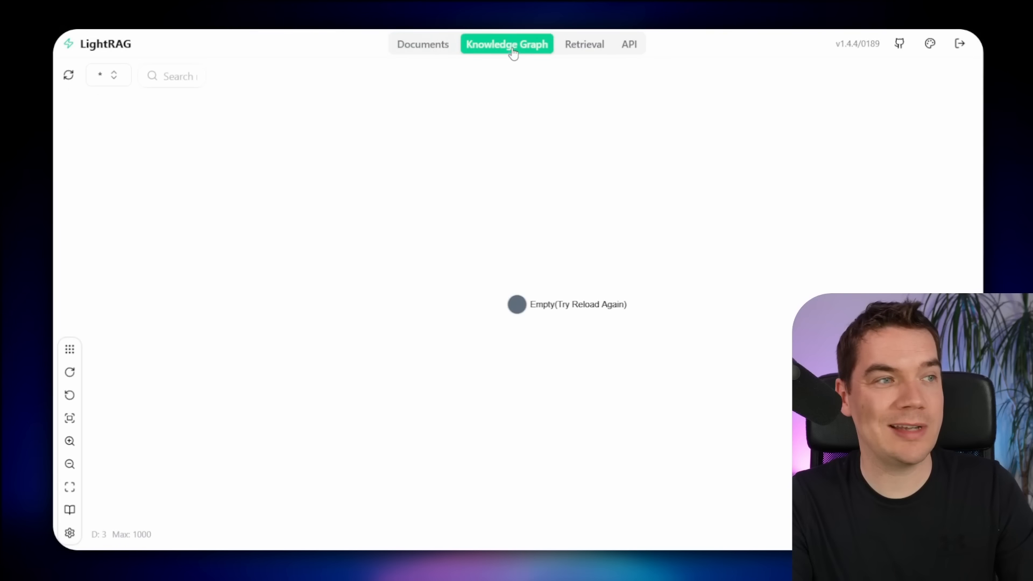
Step: Reload the graph and arrange the extracted entities in the Circlepack layout
left_click(69, 75)
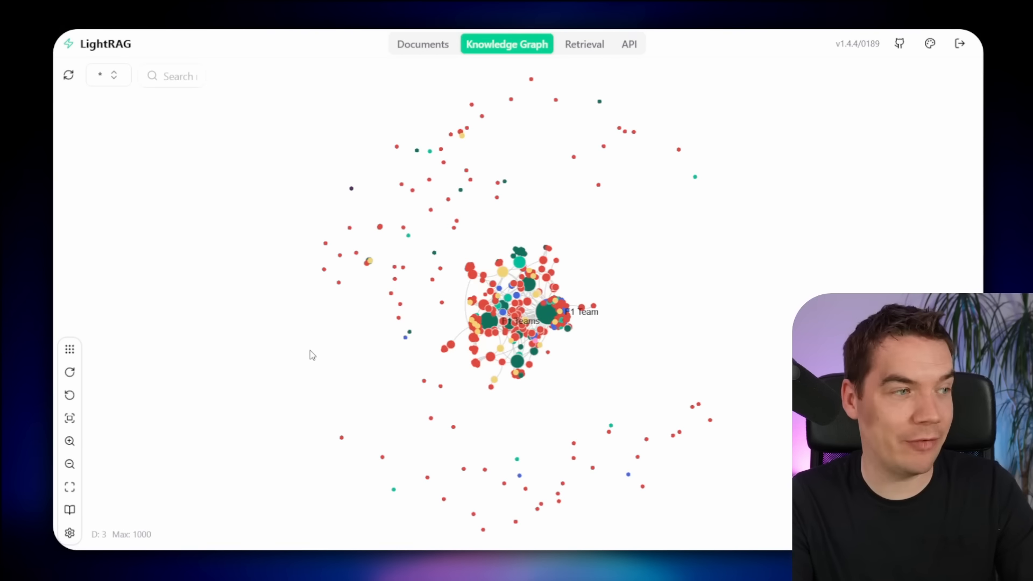
left_click(67, 353)
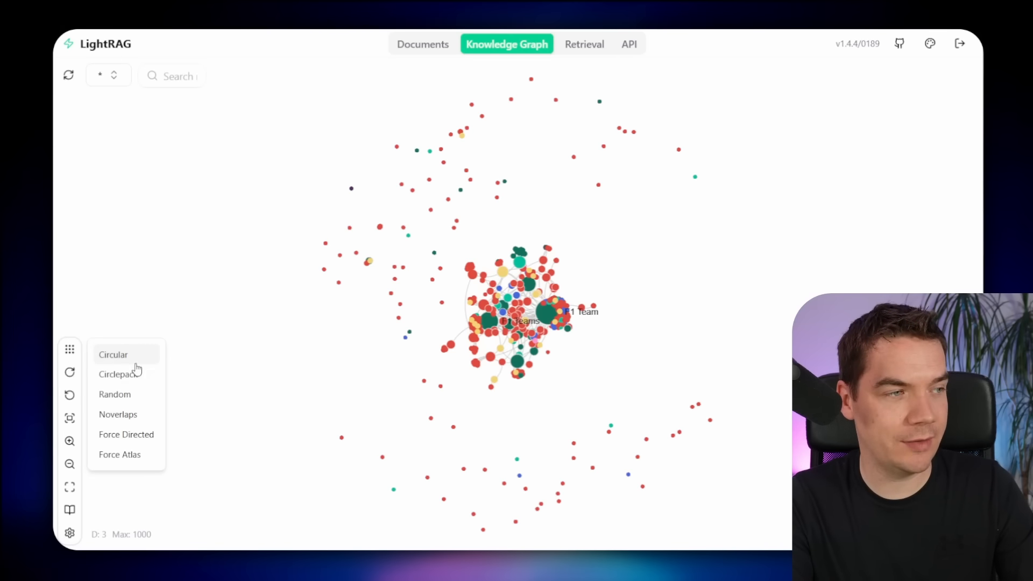
left_click(125, 377)
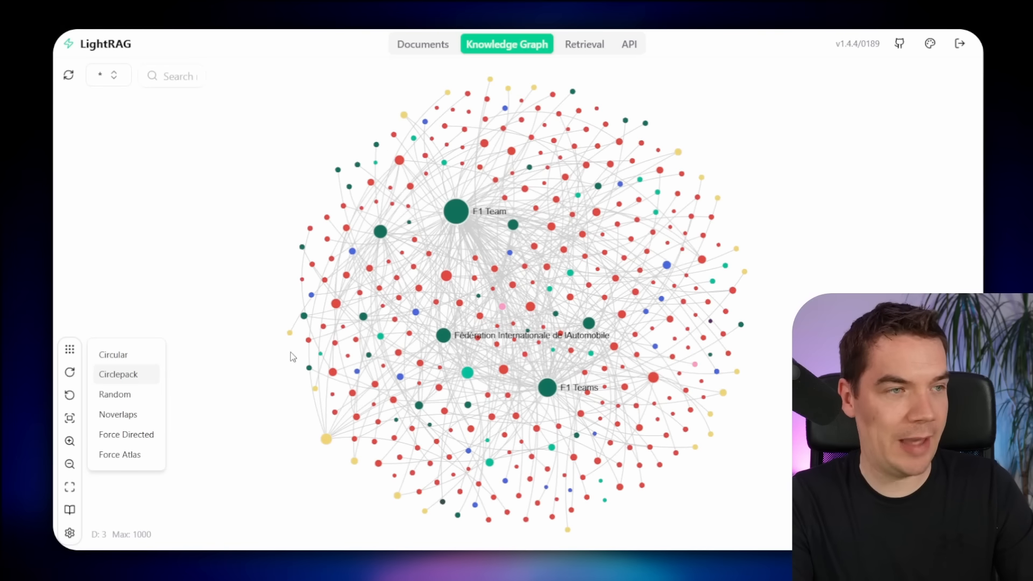
left_click(264, 177)
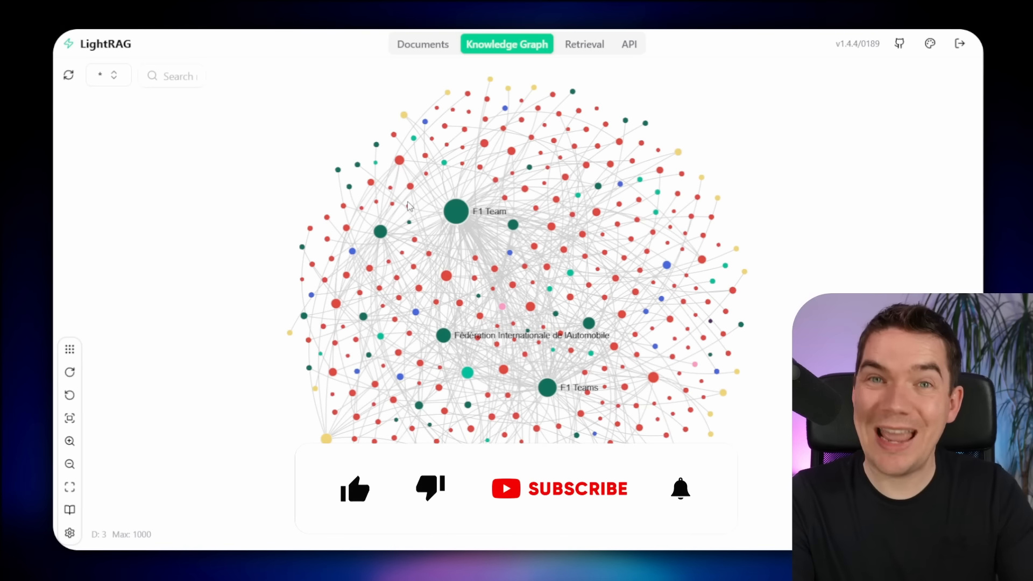
Step: Zoom in and select the Fédération Internationale de l'Automobile node
scroll(474, 312, "up", 10)
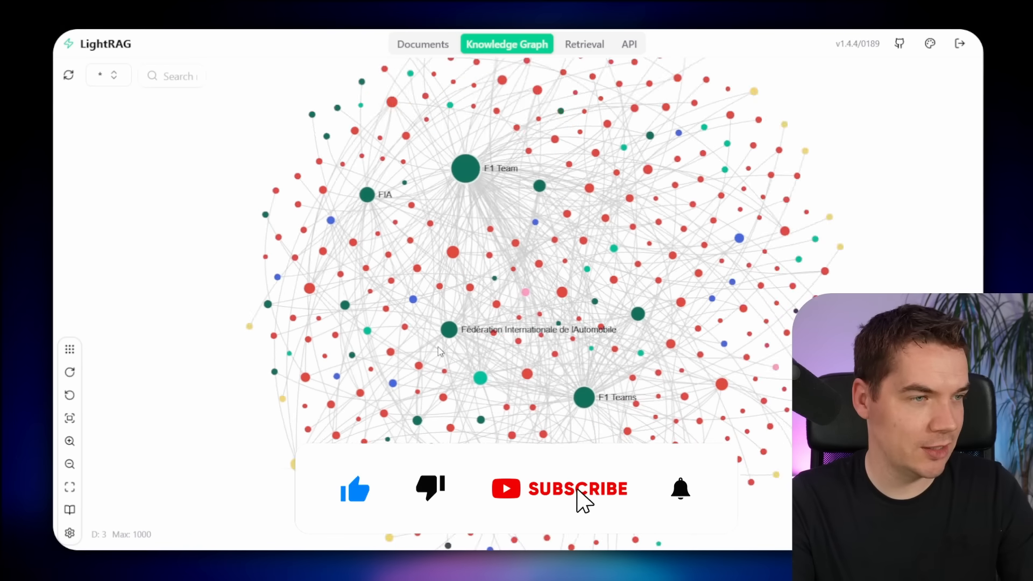
scroll(494, 313, "up", 3)
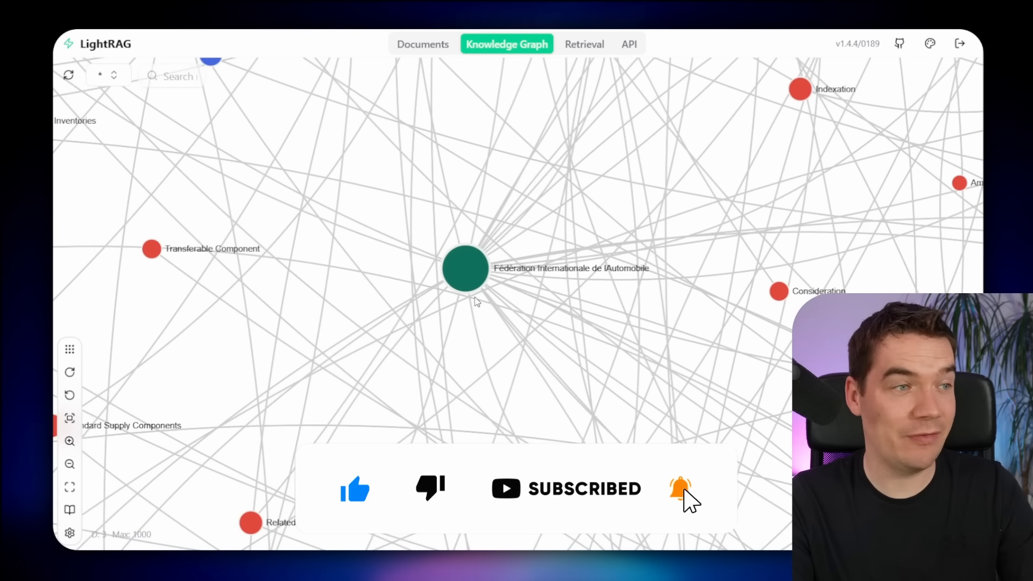
left_click(479, 278)
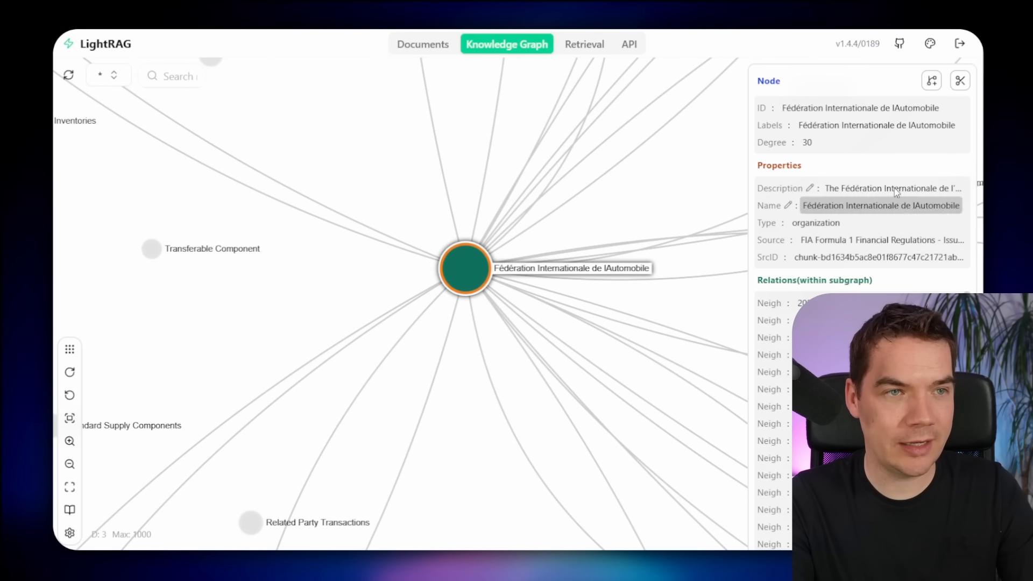
Step: Open the FIA node's description and highlight its full text to read it
left_click(810, 188)
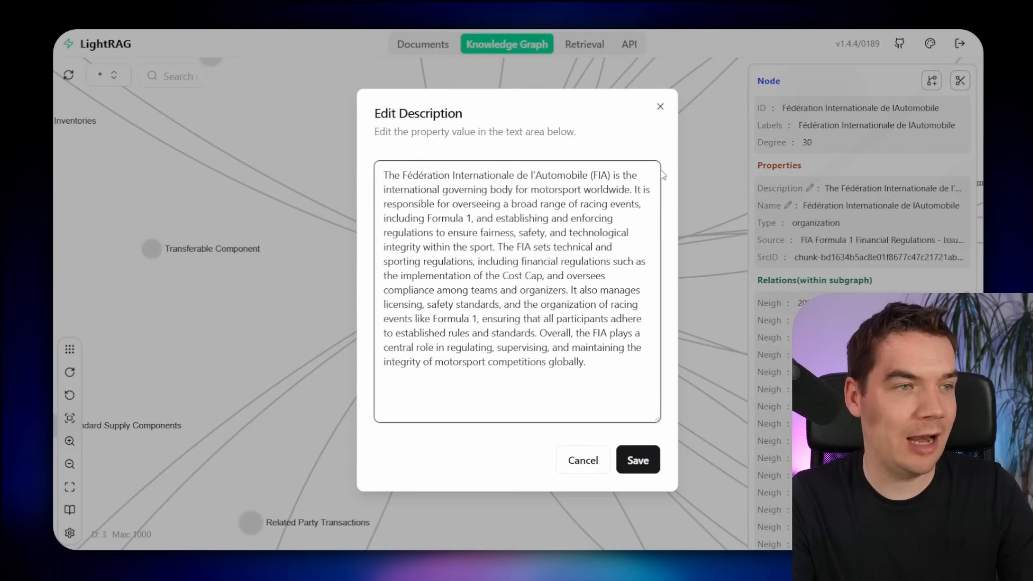
left_click_drag(395, 173, 548, 362)
left_click(548, 362)
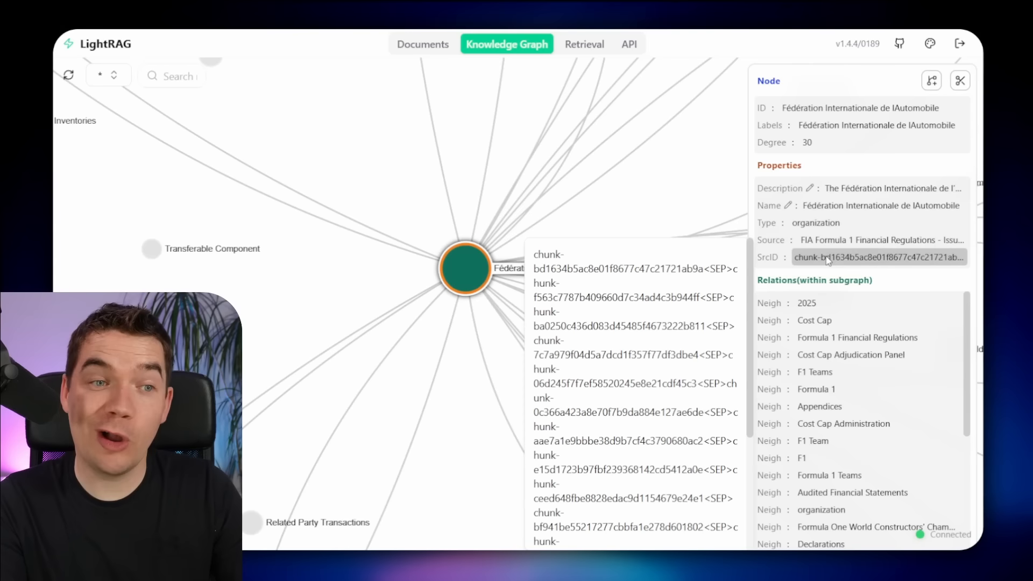
Step: Zoom back out to the overview of the whole entity graph
scroll(695, 301, "down", 4)
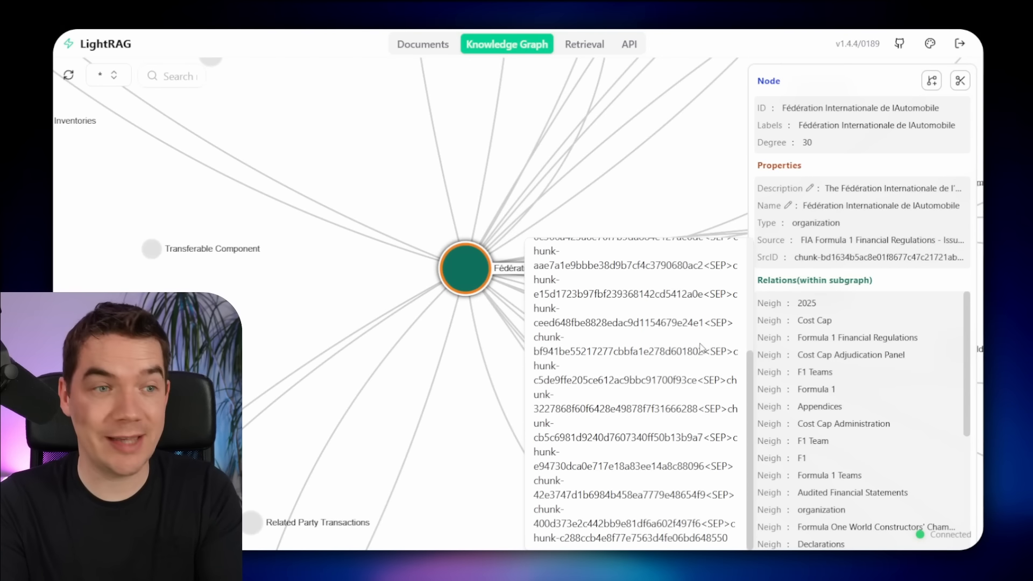
scroll(701, 347, "up", 4)
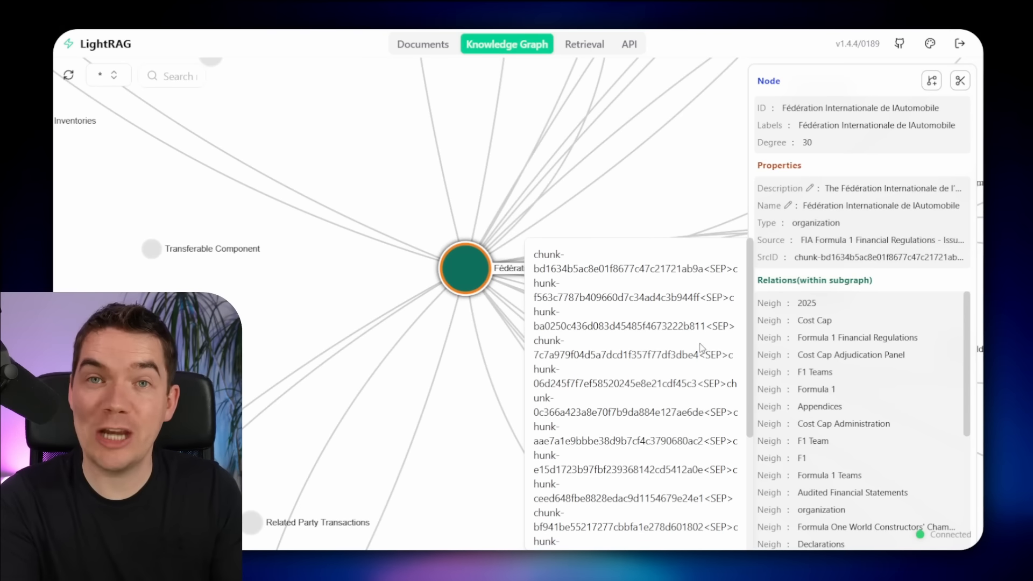
scroll(538, 252, "down", 4)
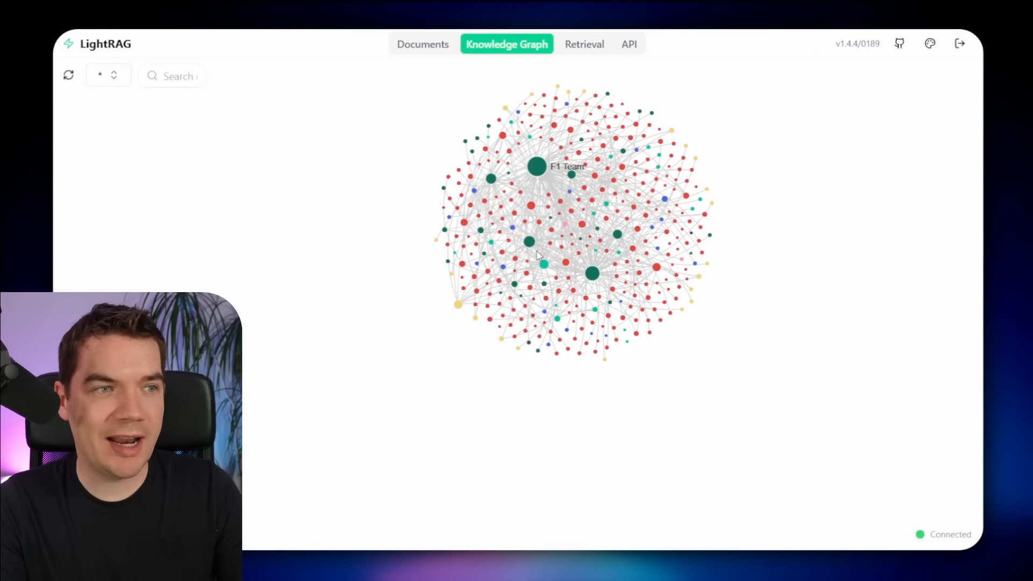
Step: Zoom in and select the Fédération Internationale de l'Automobile node again
scroll(540, 260, "up", 3)
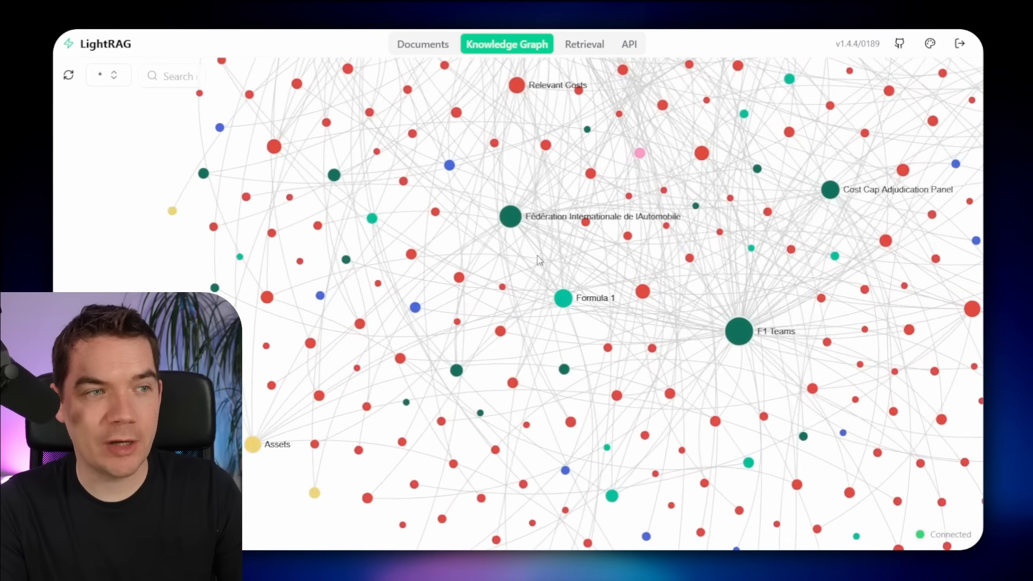
scroll(540, 261, "up", 1)
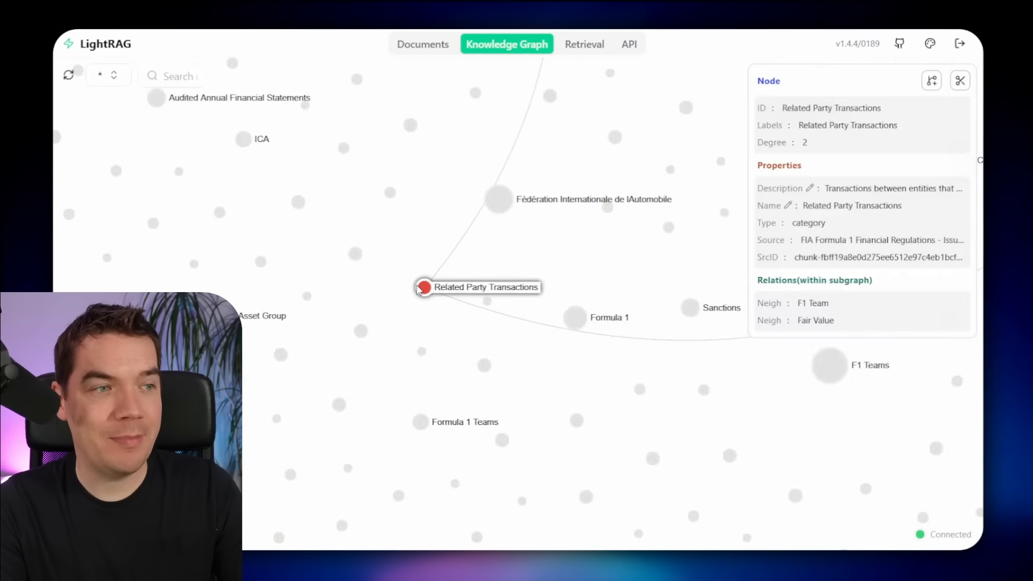
left_click(503, 204)
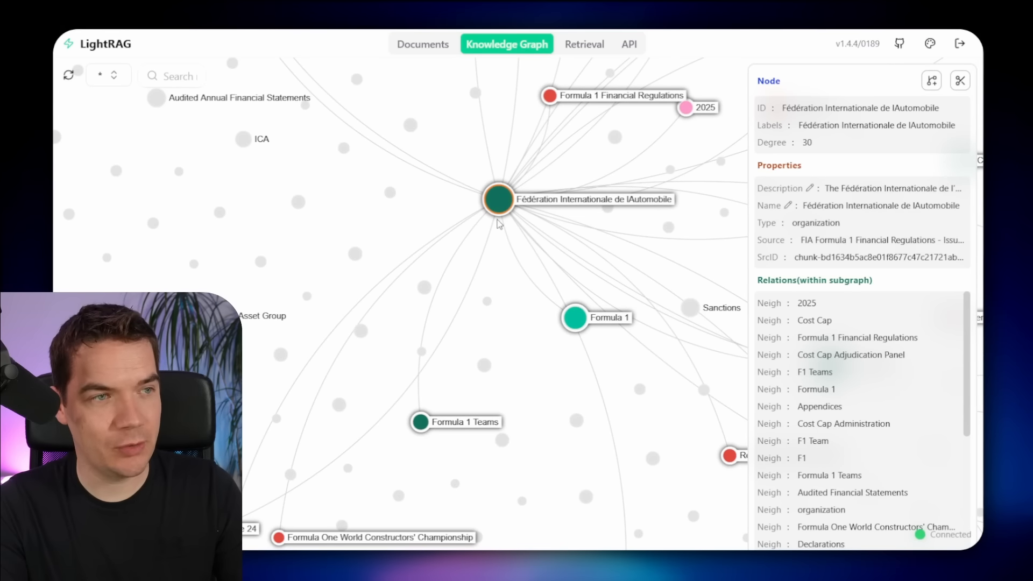
scroll(497, 220, "down", 3)
scroll(463, 248, "up", 1)
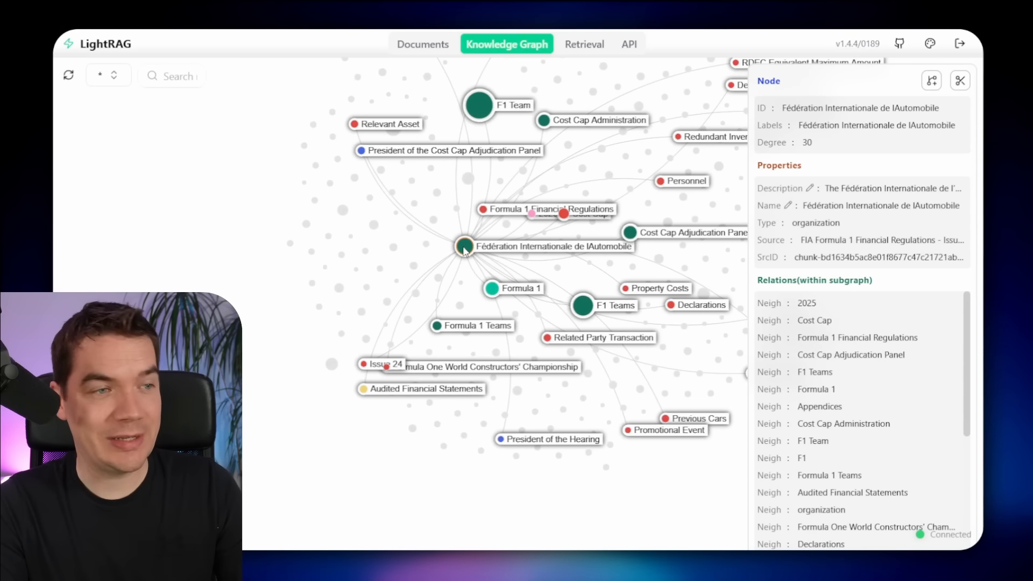
Step: Select the F1 Teams node, move it, and pan to reveal its neighbouring nodes
mouse_move(492, 290)
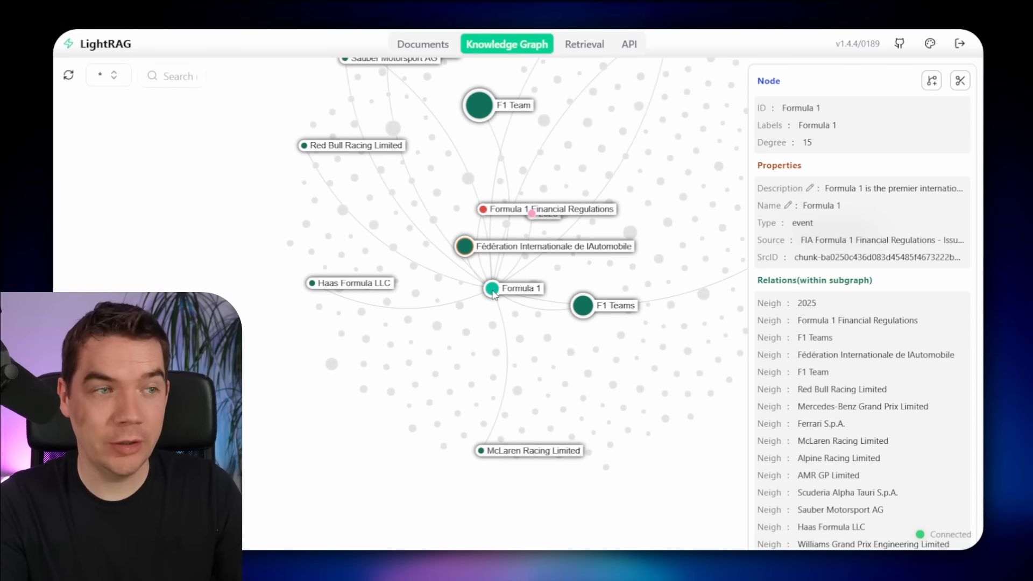
left_click(615, 316)
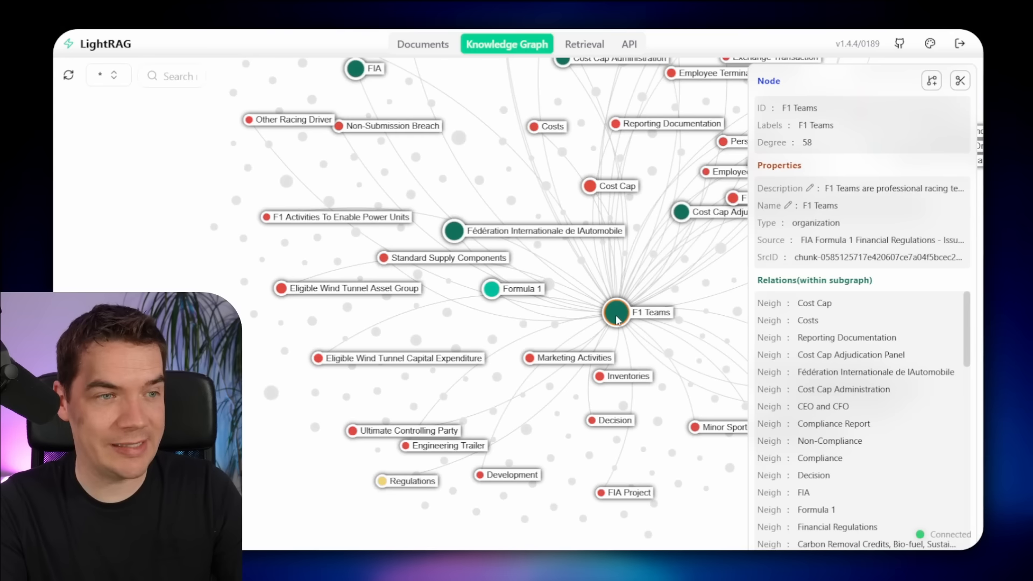
left_click_drag(616, 319, 491, 329)
scroll(490, 329, "up", 1)
scroll(482, 319, "up", 2)
scroll(482, 319, "down", 2)
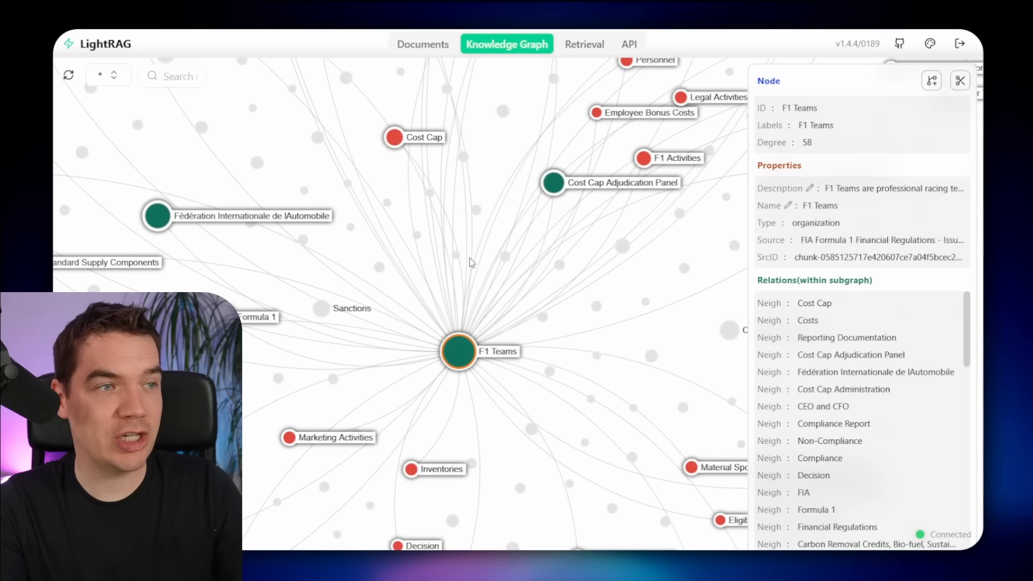
left_click_drag(470, 260, 463, 312)
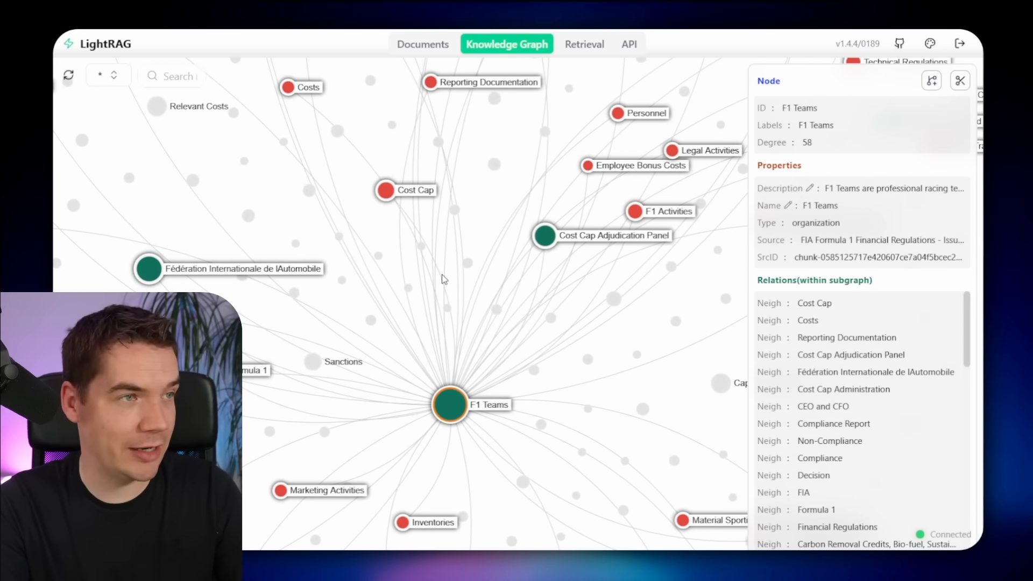
Step: Inspect the Cost Cap and Full Year Reporting Period nodes, then go to Retrieval
left_click(383, 191)
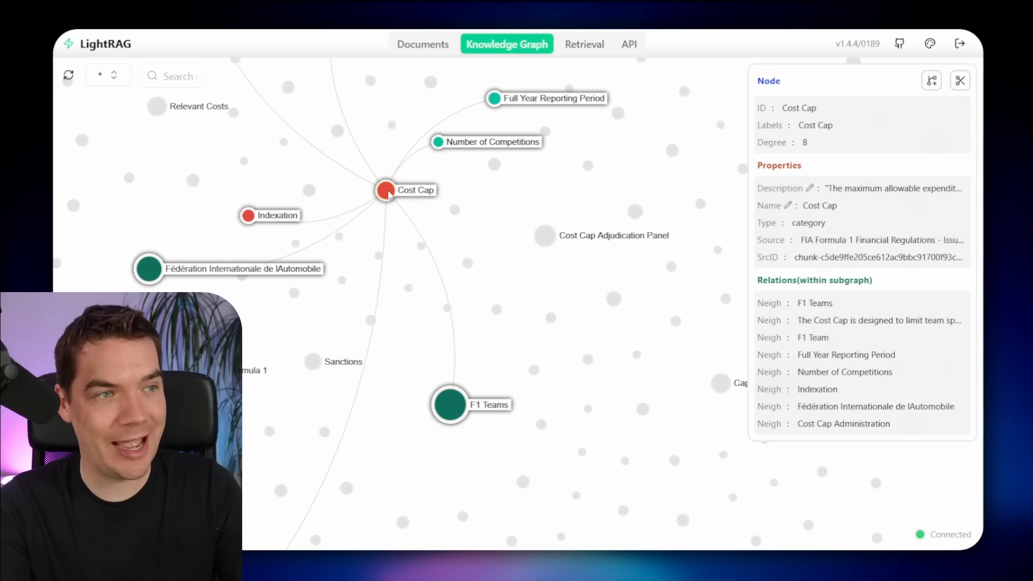
left_click_drag(405, 134, 479, 197)
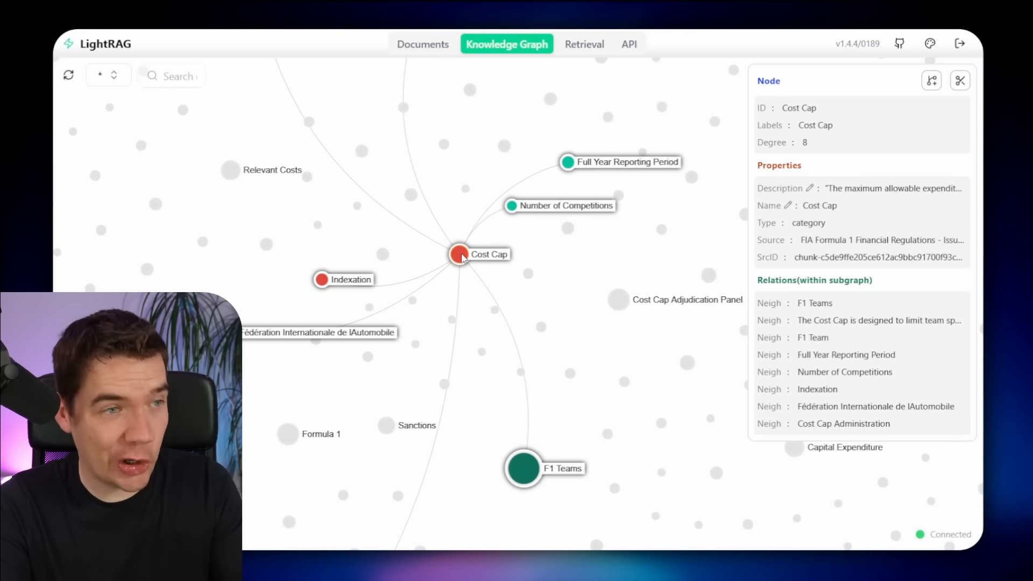
left_click(569, 163)
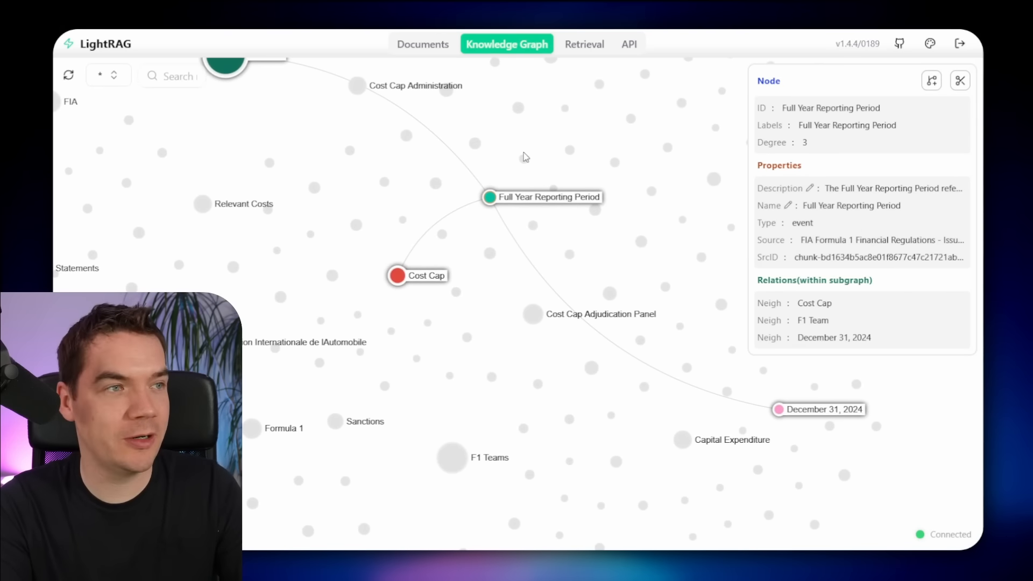
left_click_drag(500, 151, 551, 204)
scroll(551, 204, "up", 1)
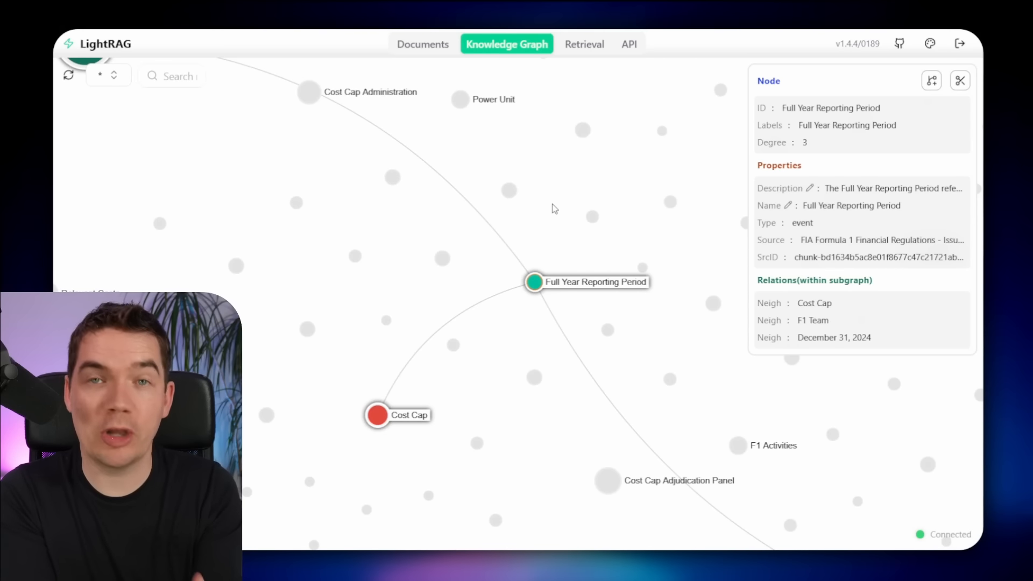
scroll(552, 205, "down", 4)
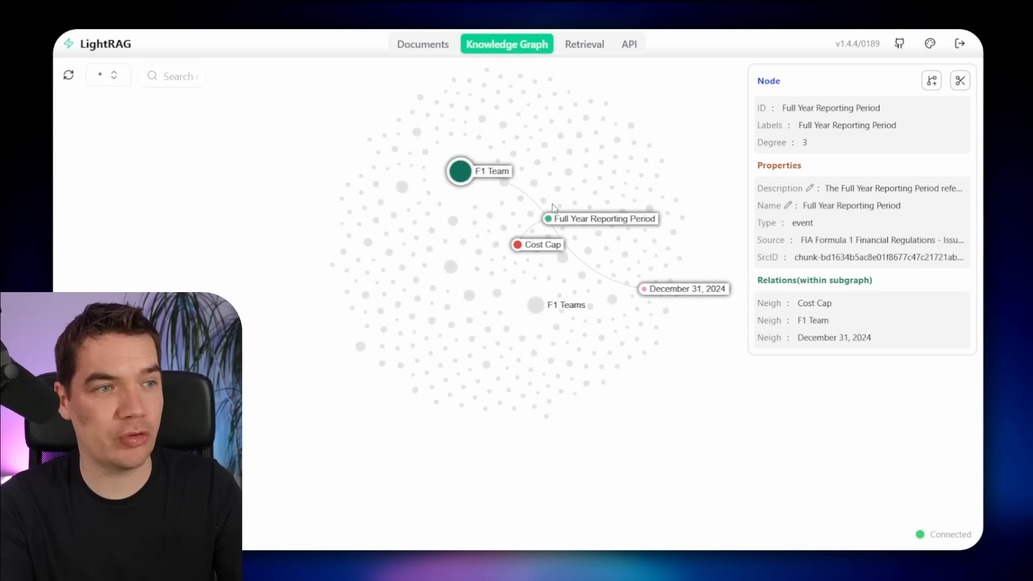
left_click(594, 45)
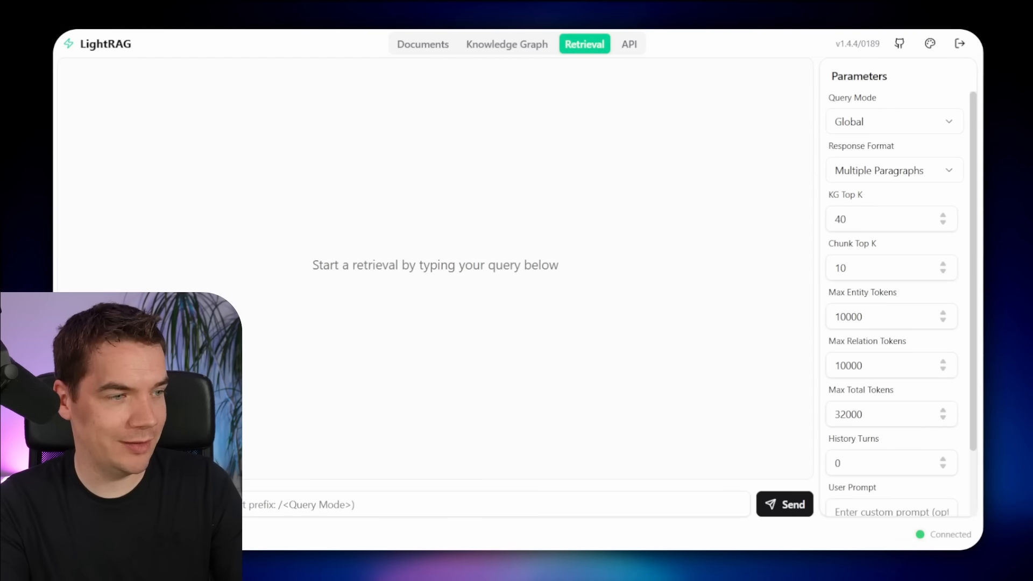
left_click(496, 504)
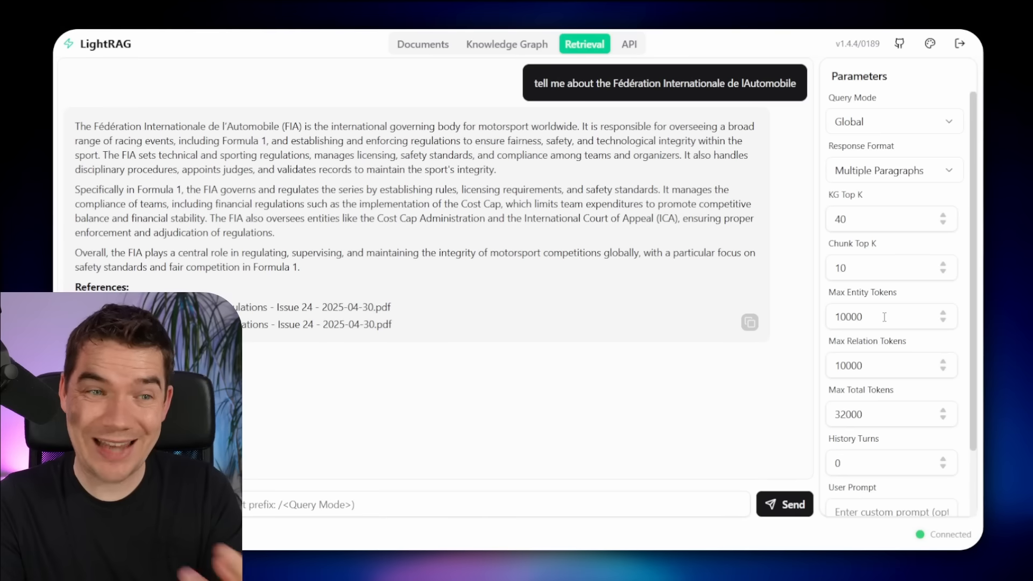
scroll(922, 477, "down", 3)
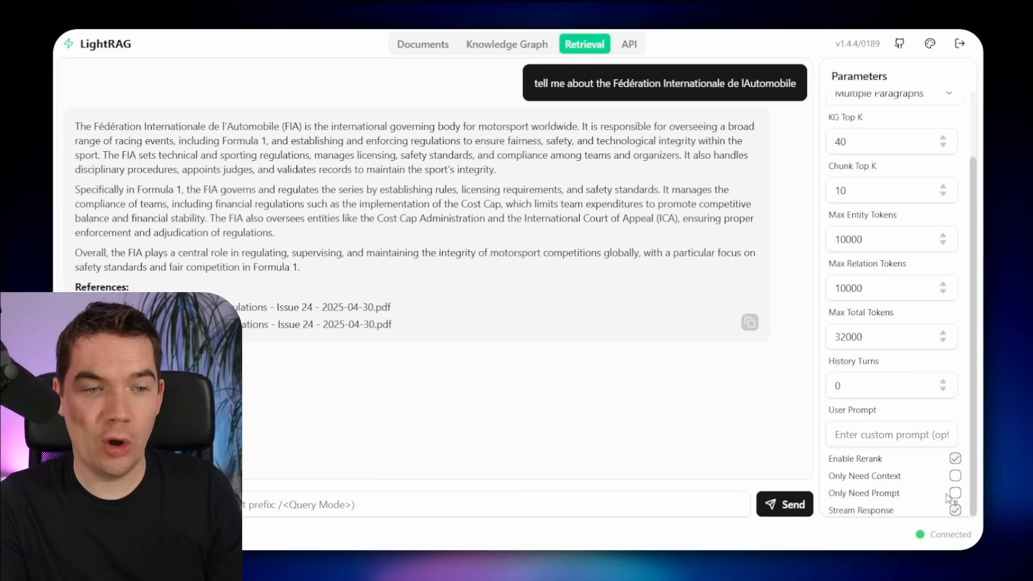
left_click(955, 460)
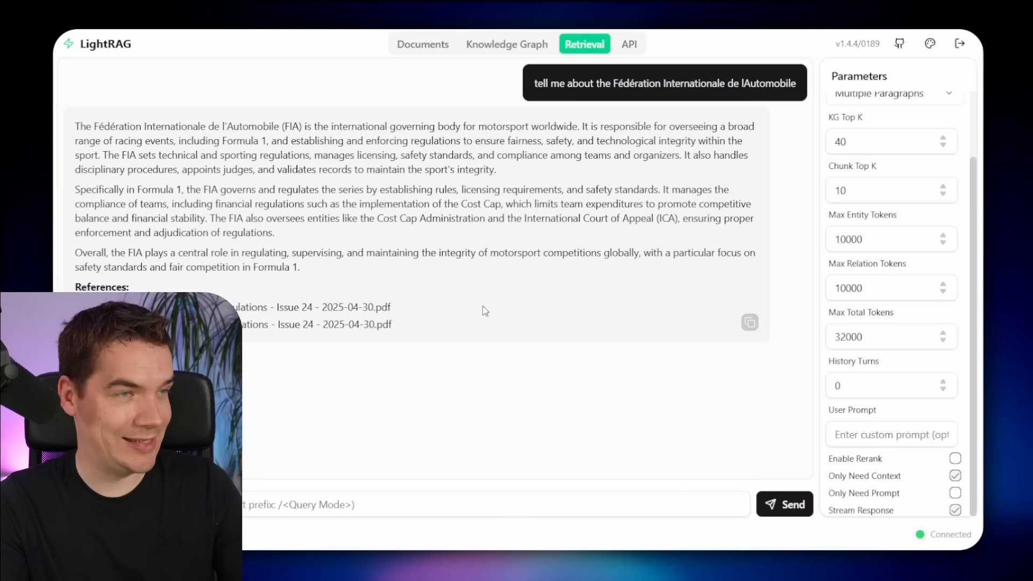
triple_click(628, 80)
key("ctrl+c")
left_click(288, 501)
key("ctrl+v")
key("Return")
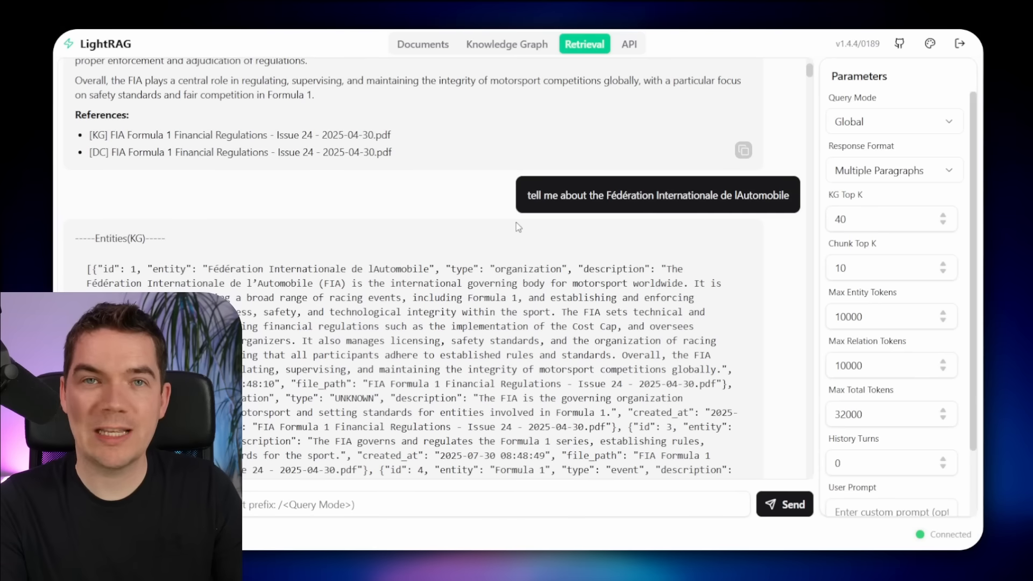
scroll(140, 230, "down", 1)
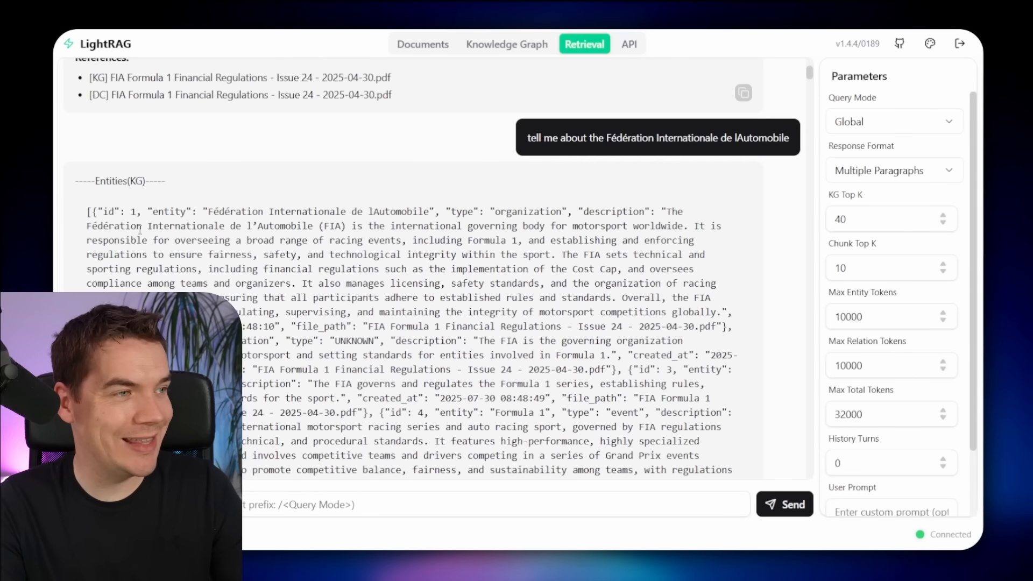
triple_click(117, 185)
scroll(251, 299, "down", 5)
triple_click(123, 133)
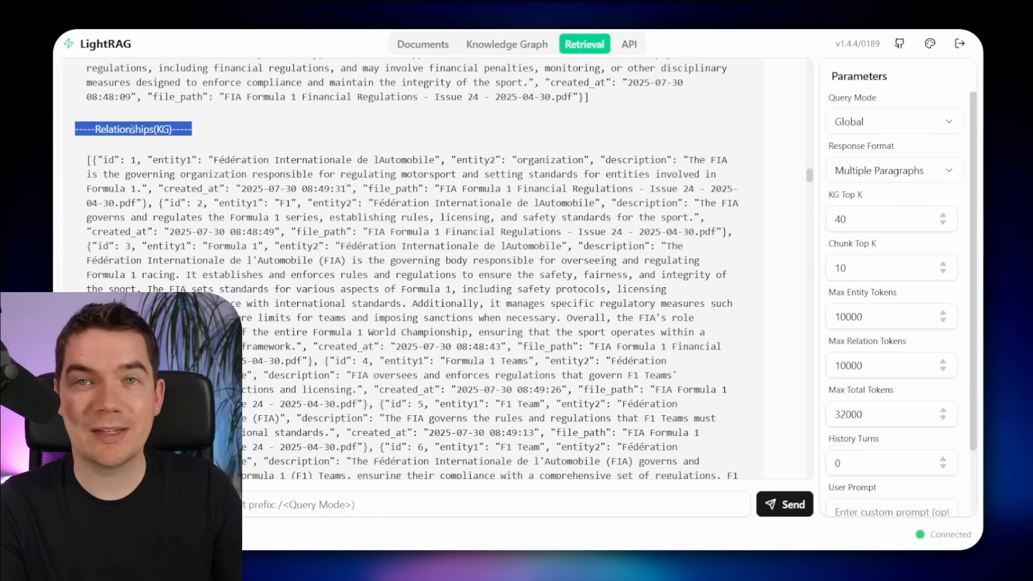
scroll(202, 252, "down", 10)
scroll(202, 252, "down", 15)
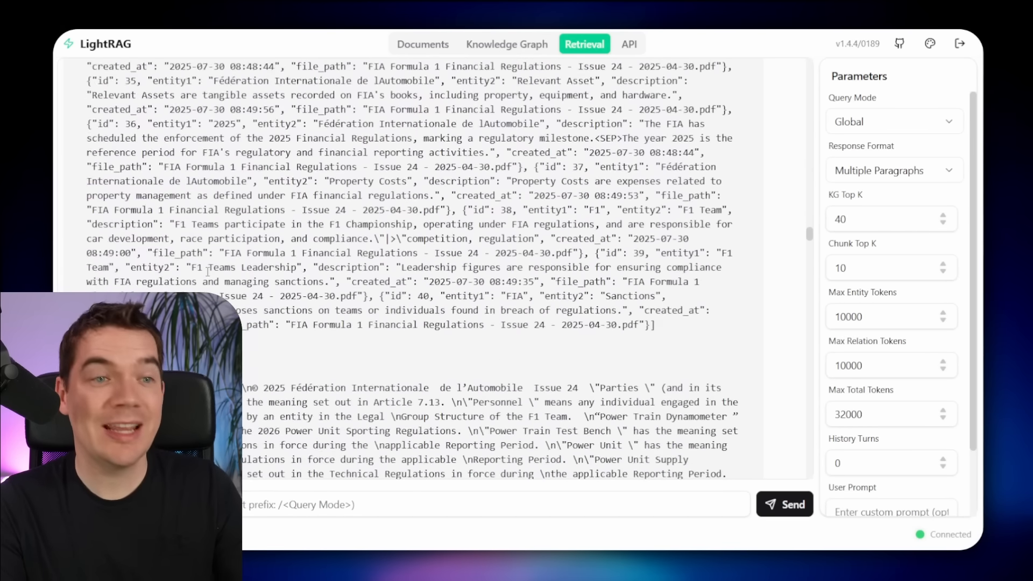
double_click(121, 240)
triple_click(121, 239)
scroll(180, 278, "down", 2)
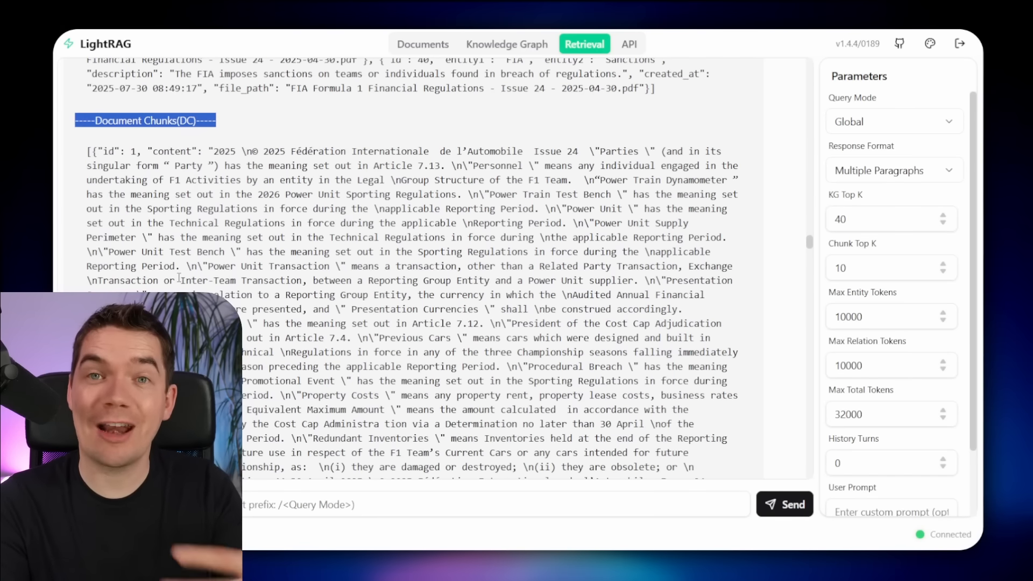
scroll(179, 278, "down", 1)
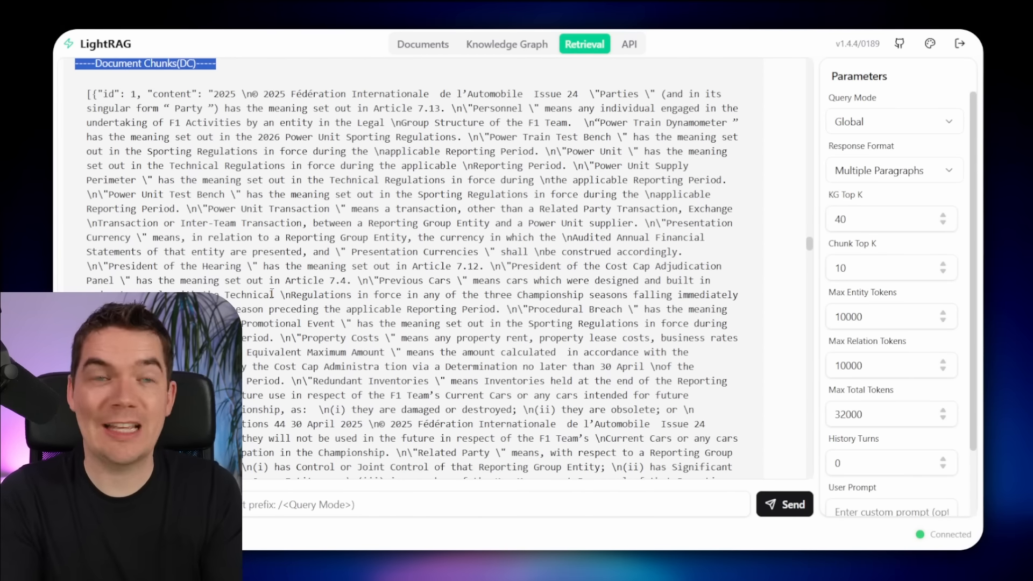
scroll(271, 293, "up", 15)
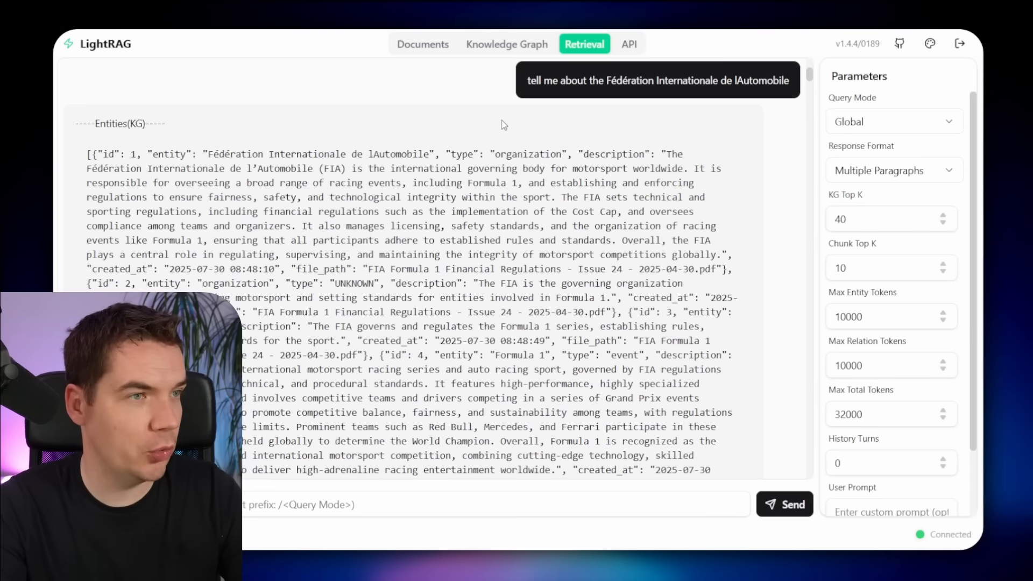
Step: Select the FIA entity name and its organization type, enlarging the page with Ctrl+Plus
double_click(233, 156)
left_click(417, 157, "shift")
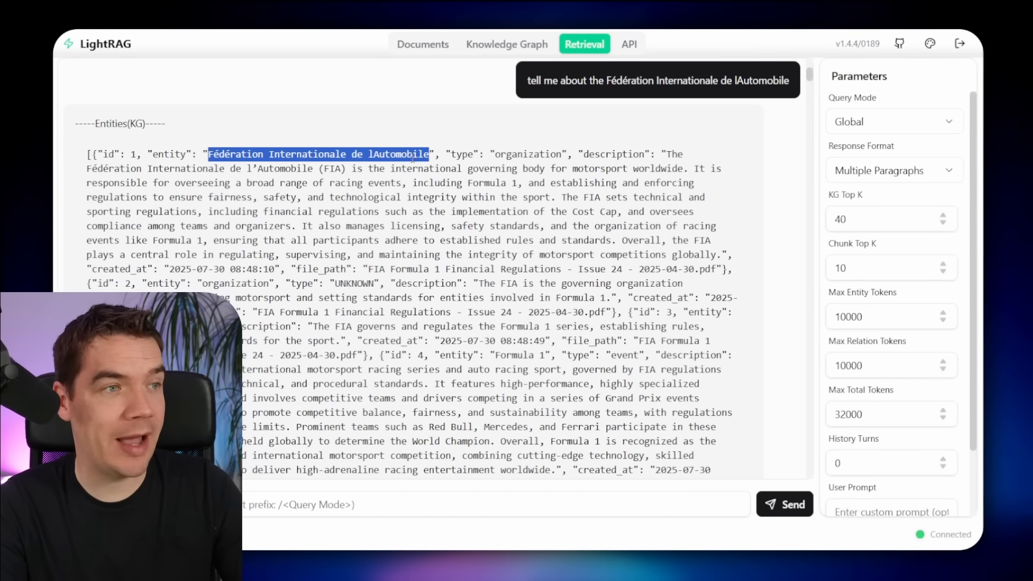
key("ctrl+plus")
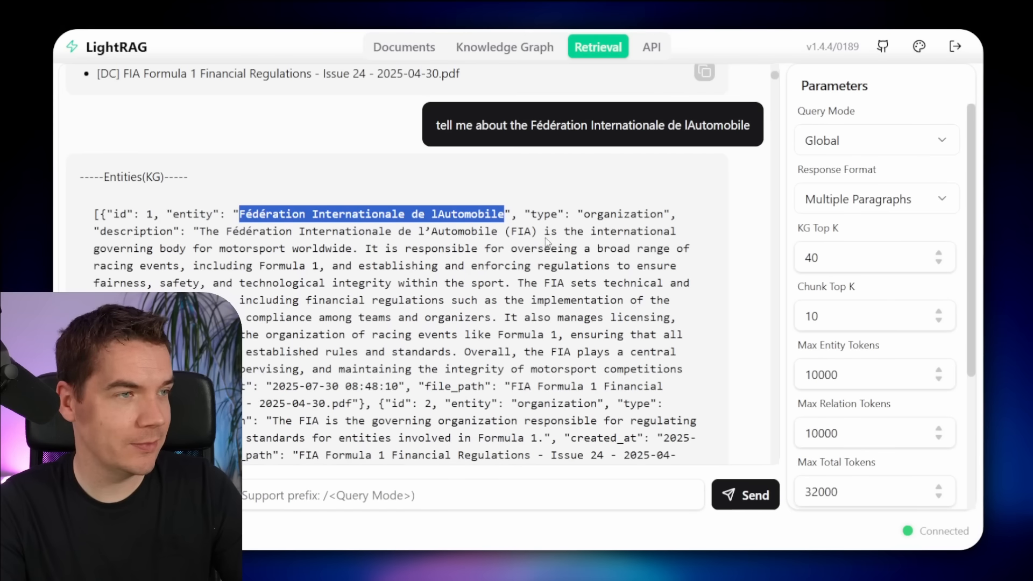
double_click(590, 221)
scroll(592, 226, "down", 1)
left_click_drag(204, 174, 288, 311)
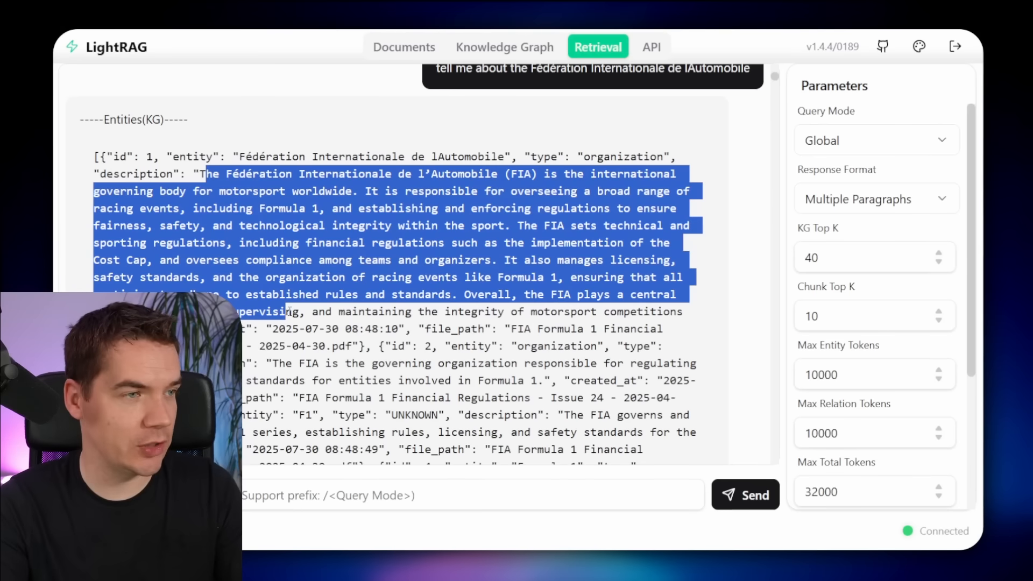
Step: Scroll the retrieved relationships and highlight FIA's Formula 1 link and its governing description
scroll(379, 346, "down", 1)
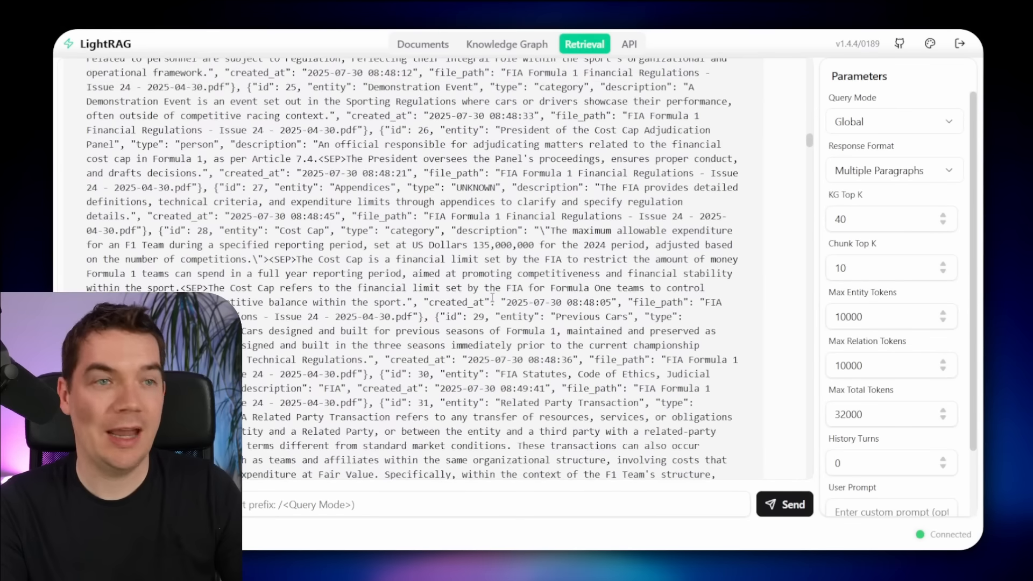
scroll(492, 298, "down", 8)
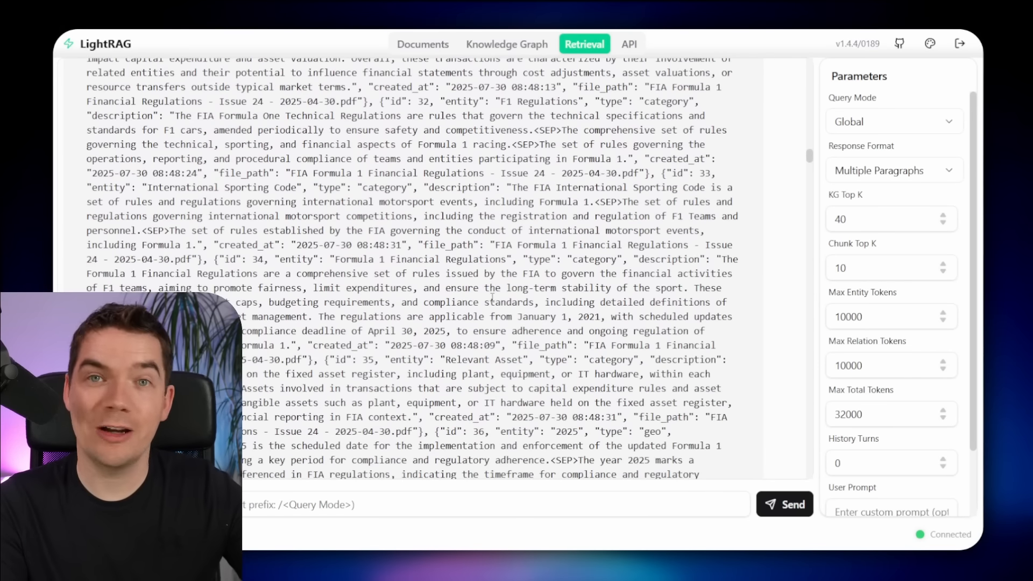
scroll(492, 297, "down", 6)
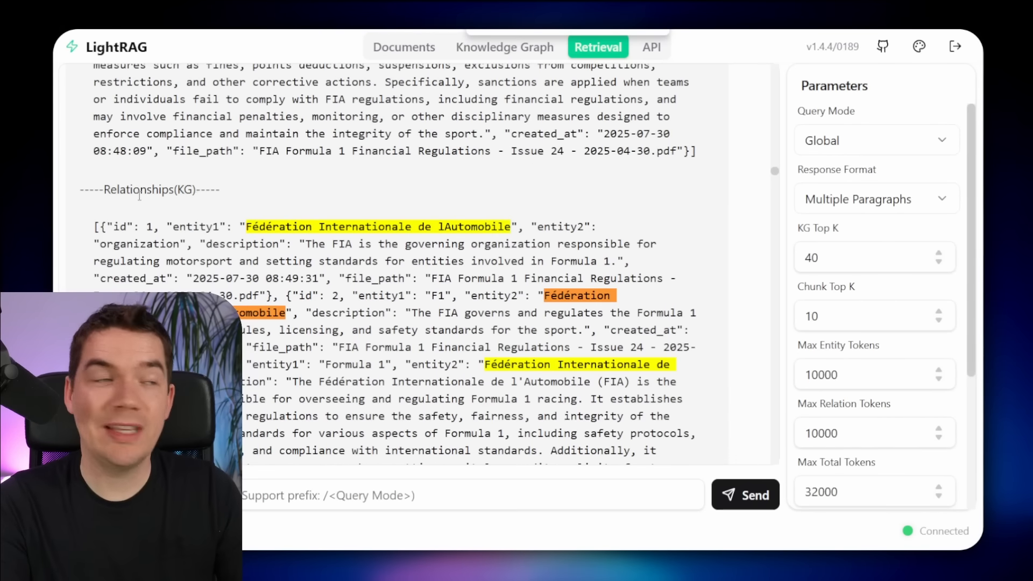
scroll(377, 209, "down", 3)
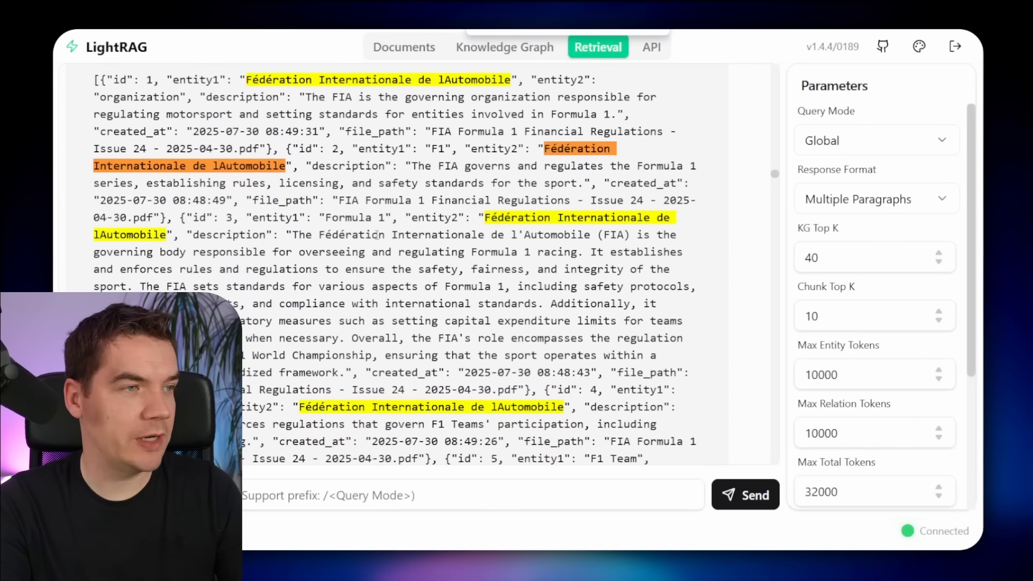
scroll(487, 193, "down", 1)
scroll(529, 208, "up", 2)
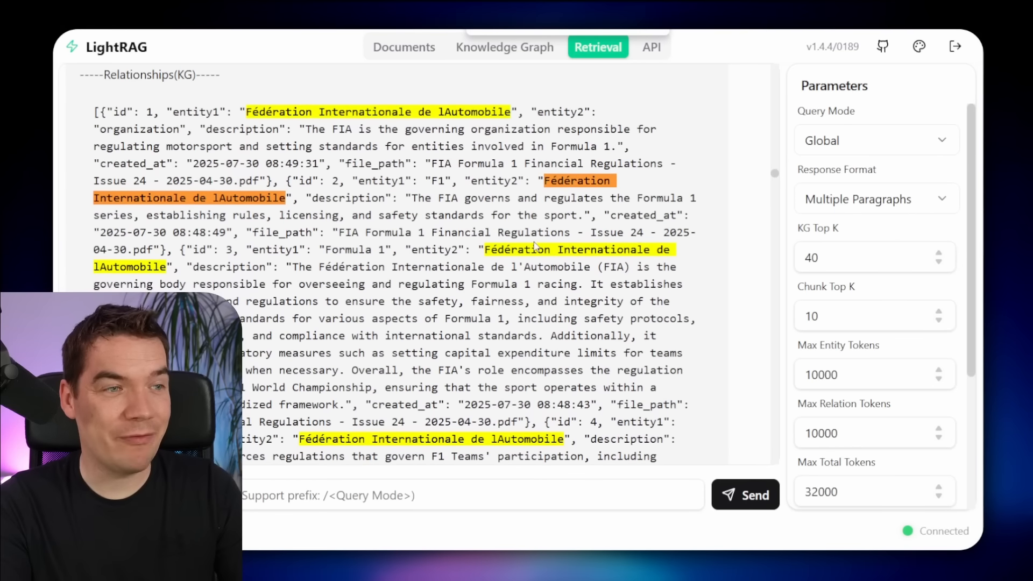
scroll(506, 225, "down", 1)
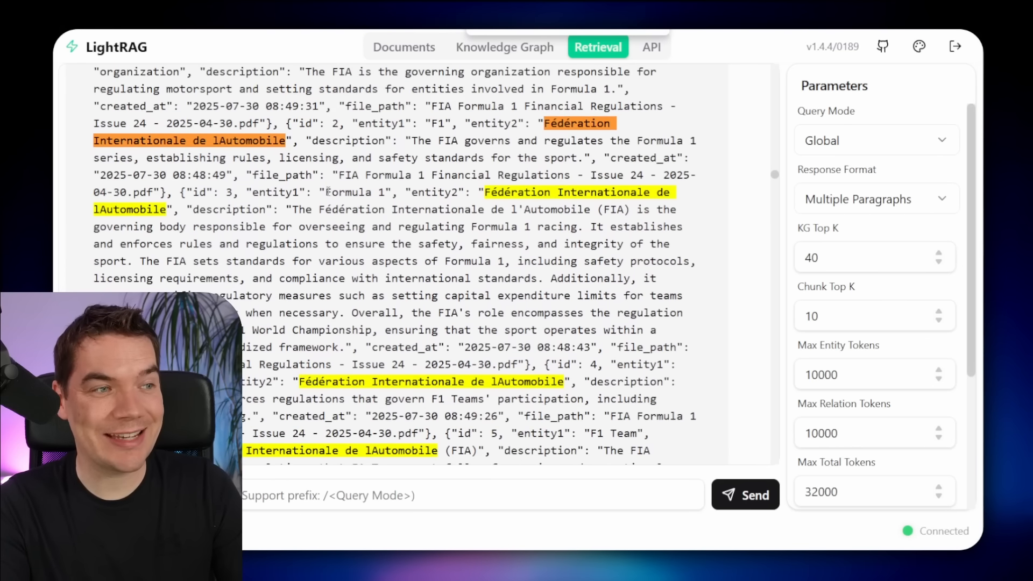
left_click_drag(325, 192, 392, 192)
scroll(321, 230, "down", 1)
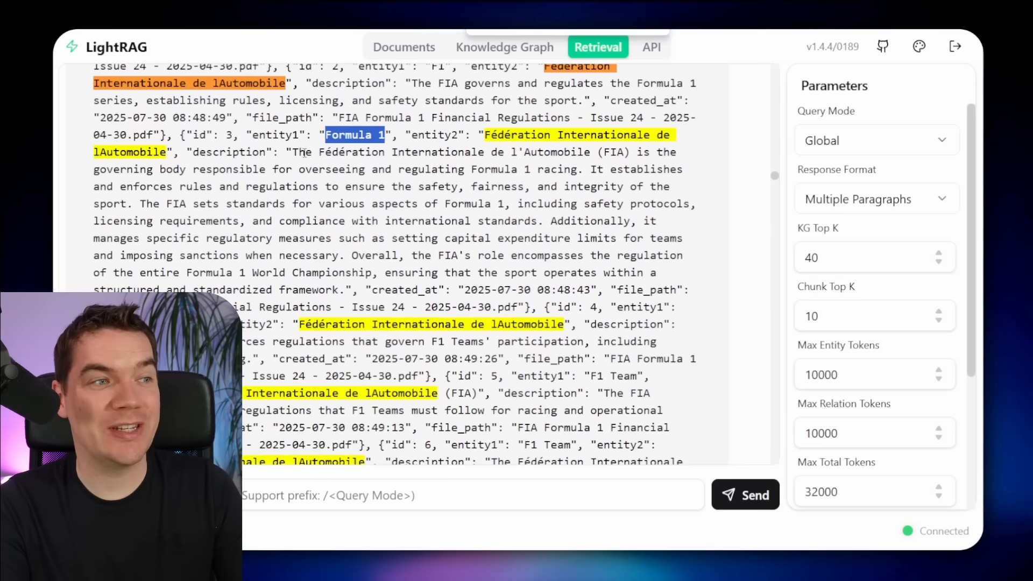
left_click_drag(294, 156, 581, 167)
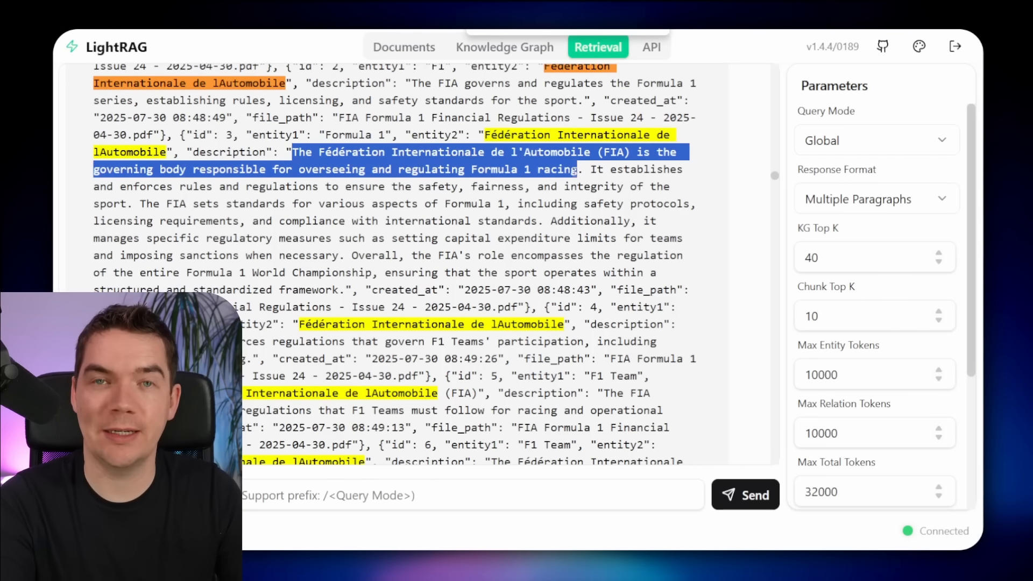
scroll(544, 188, "down", 10)
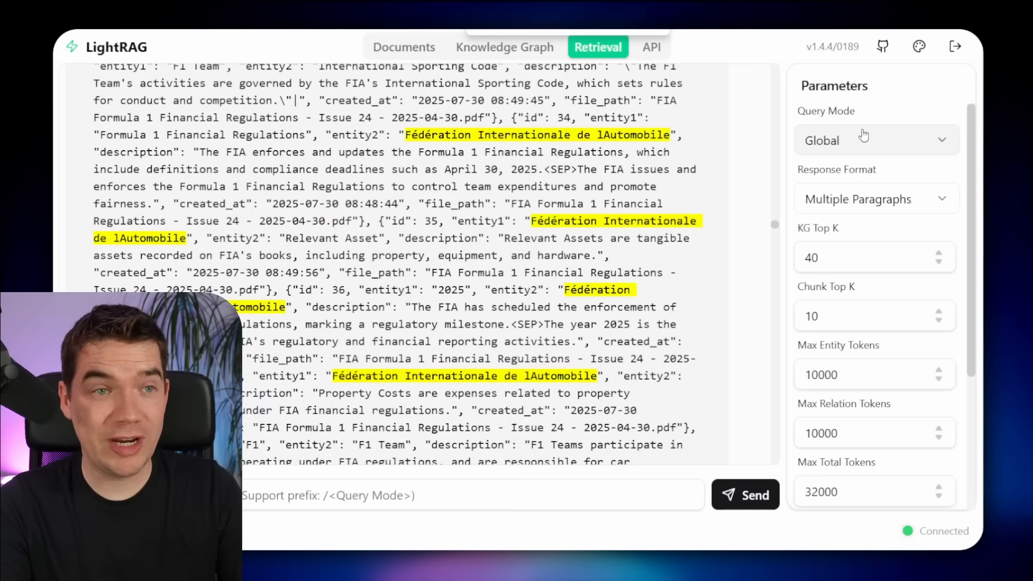
Step: Change Query Mode from Global to Hybrid and check the Max Relation Tokens tooltip
left_click(855, 146)
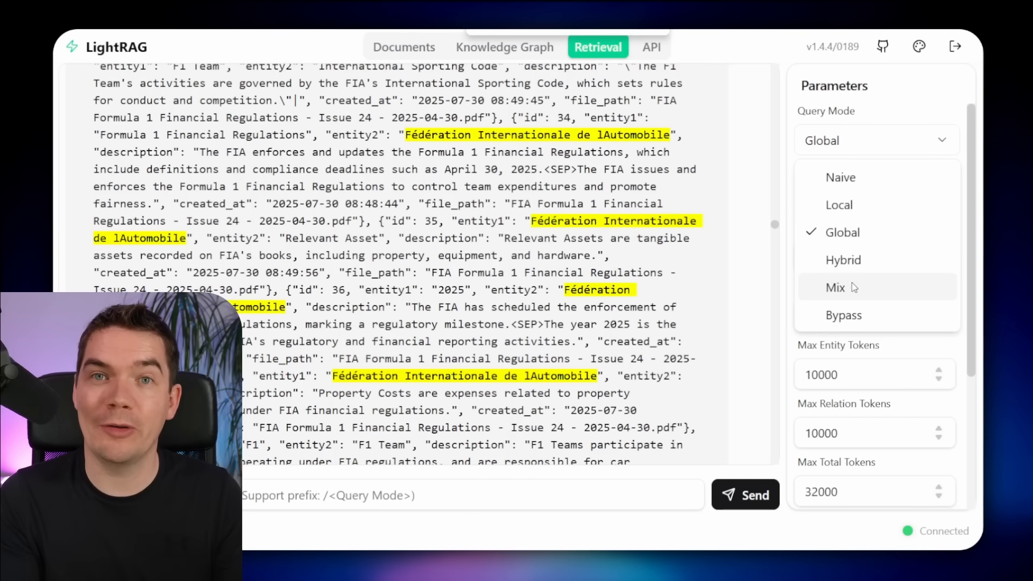
left_click(843, 260)
scroll(419, 264, "up", 5)
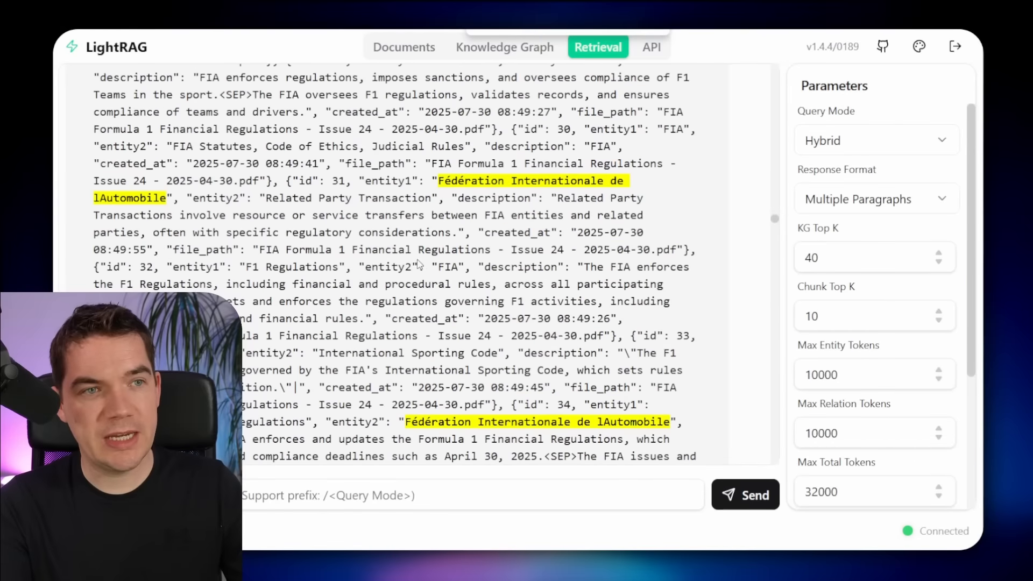
scroll(420, 264, "up", 10)
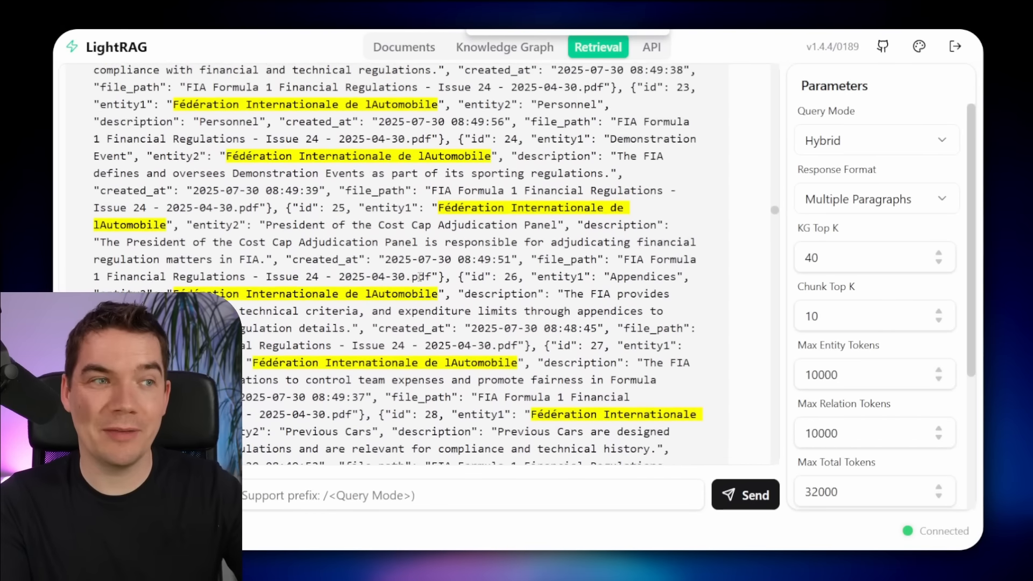
scroll(419, 277, "up", 4)
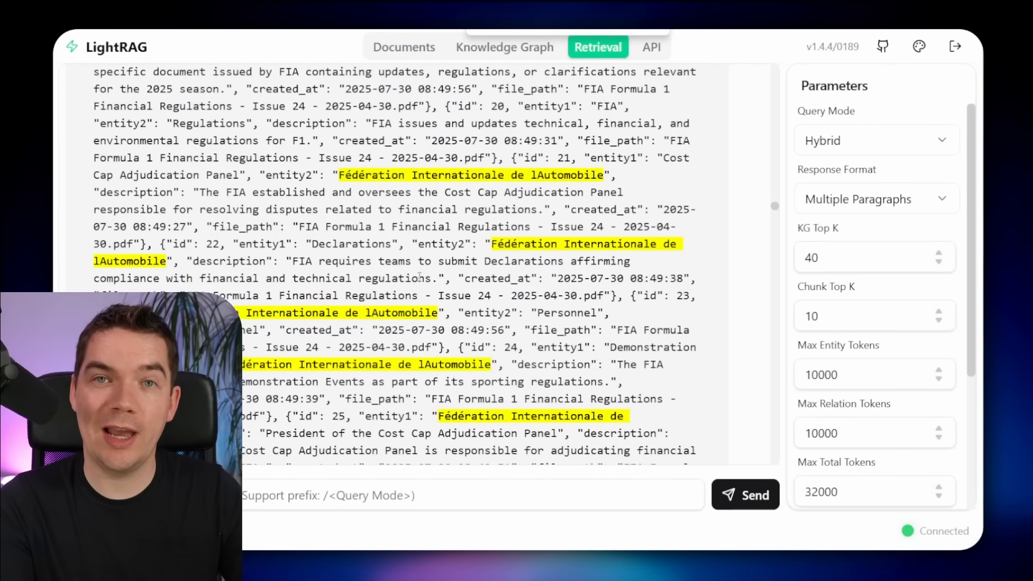
scroll(814, 237, "down", 2)
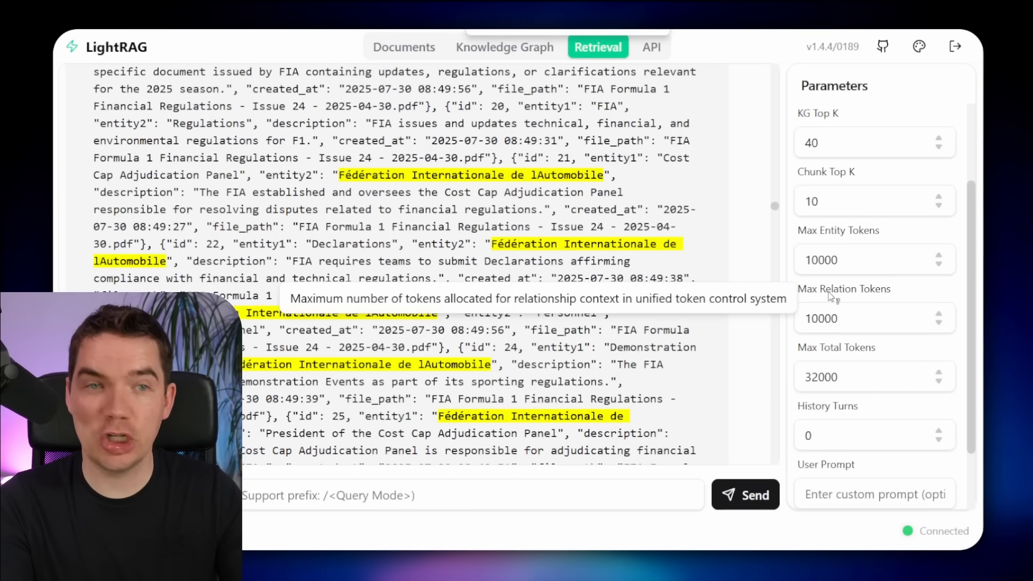
mouse_move(846, 293)
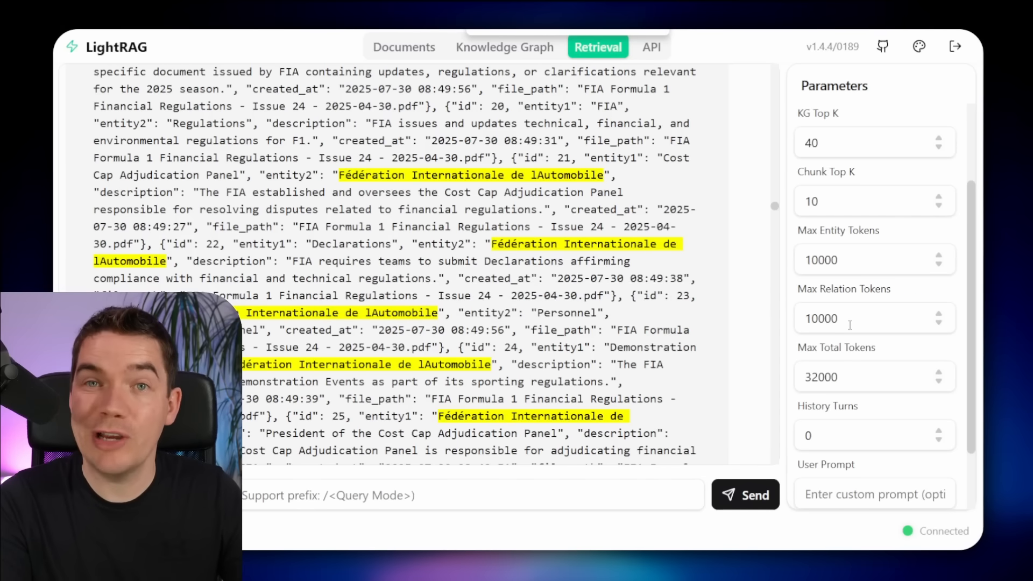
scroll(854, 329, "down", 1)
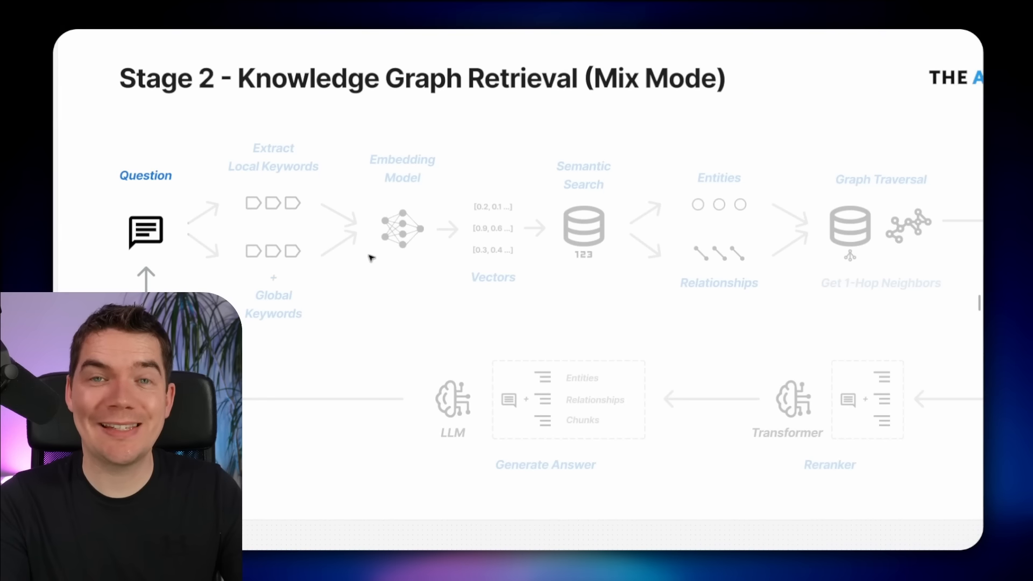
Step: Shrink the faded overlay to reveal keyword extraction, then stages through Graph Traversal 1-hop neighbours
scroll(276, 212, "up", 1)
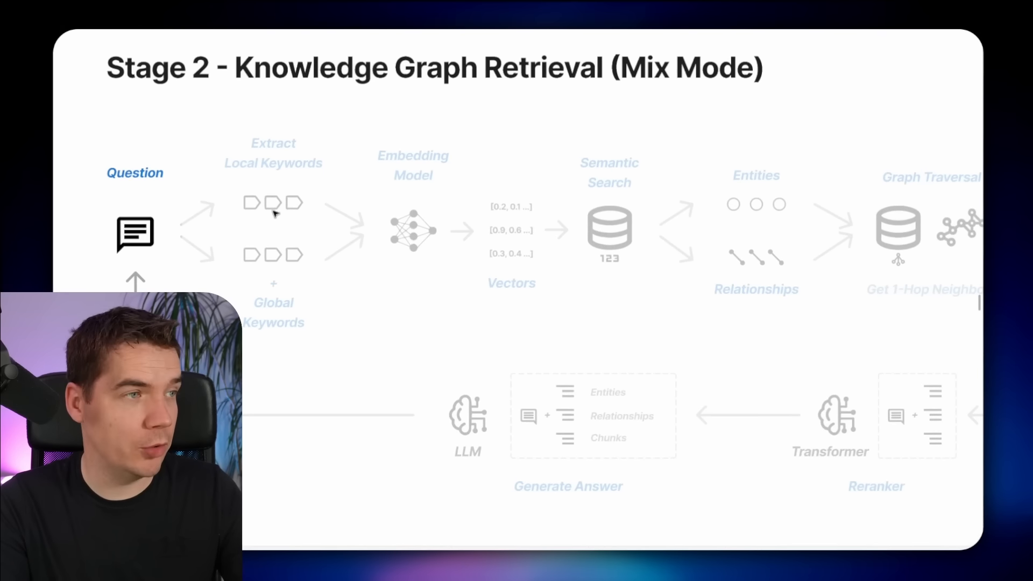
left_click_drag(210, 269, 428, 244)
scroll(473, 268, "up", 2)
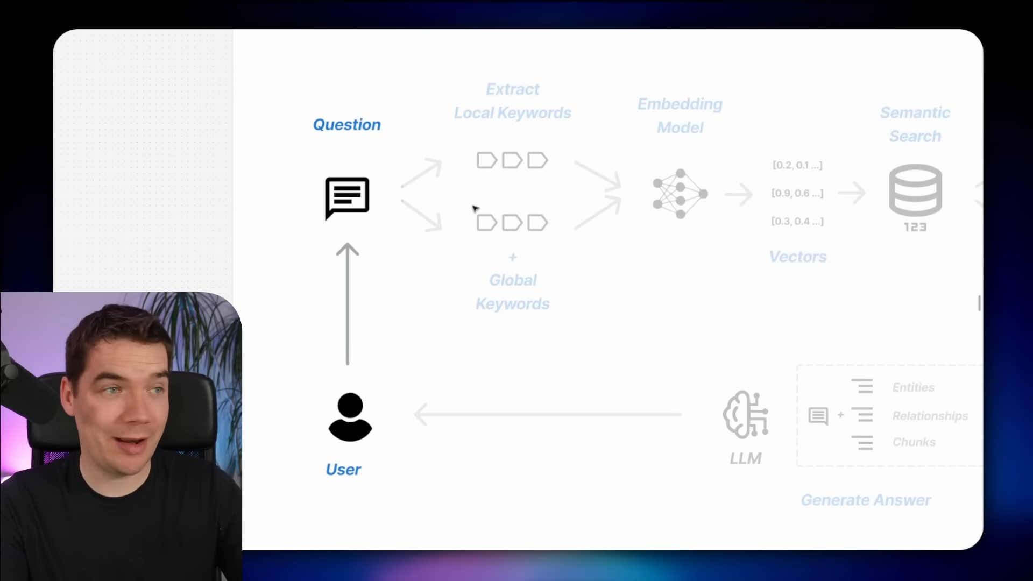
left_click(470, 168)
left_click_drag(397, 210, 610, 212)
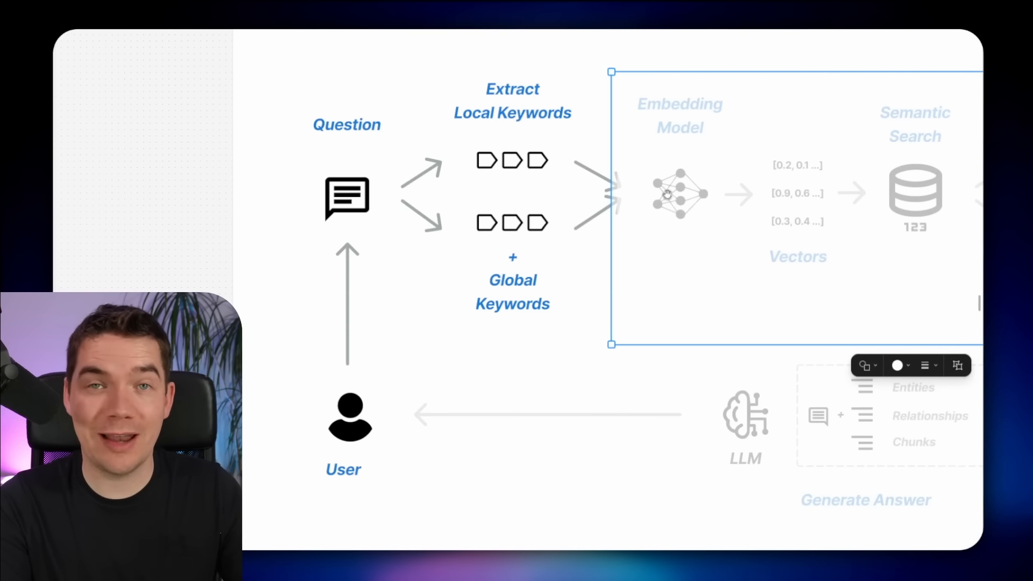
left_click_drag(667, 194, 856, 254)
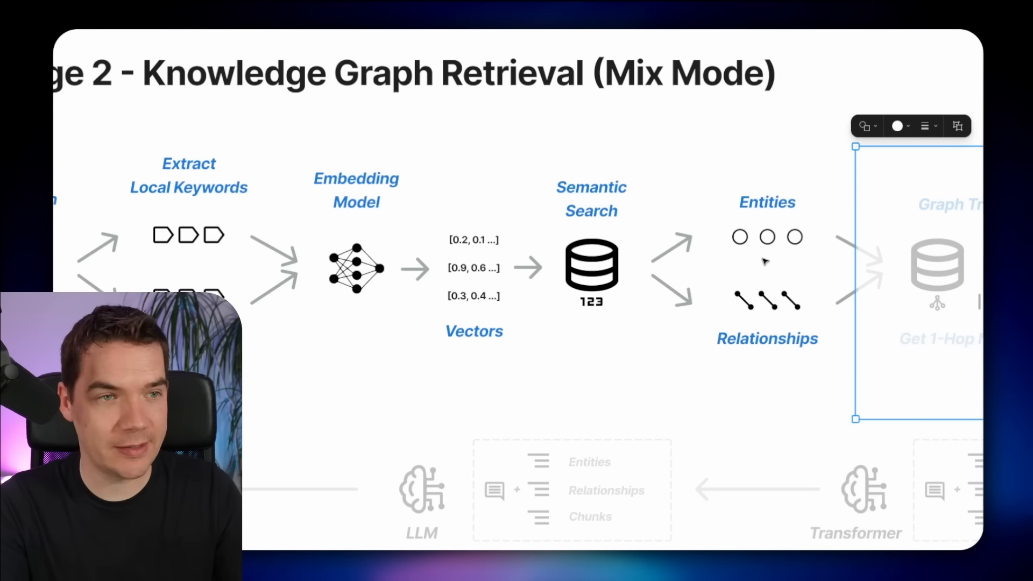
left_click_drag(591, 231, 607, 232)
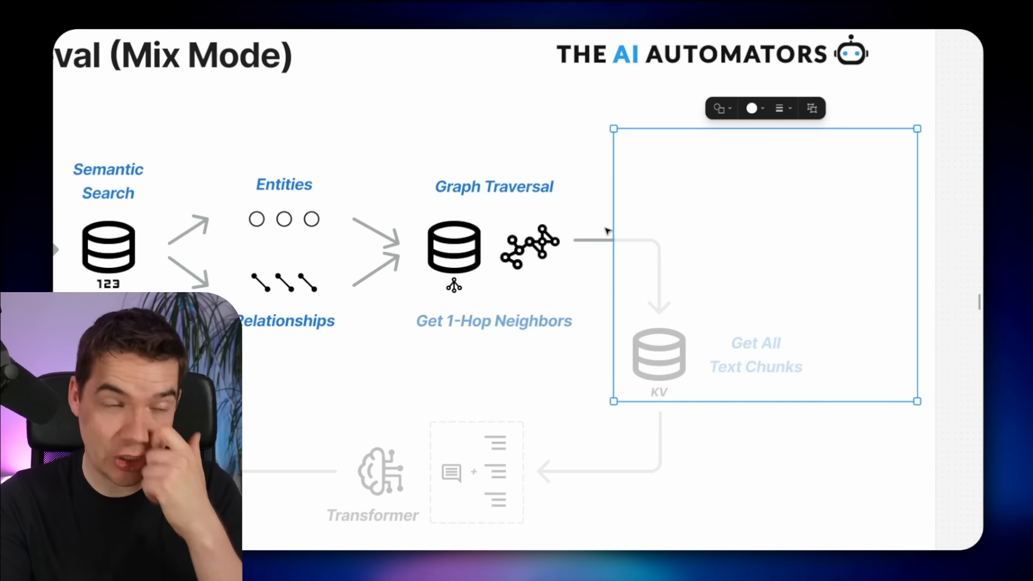
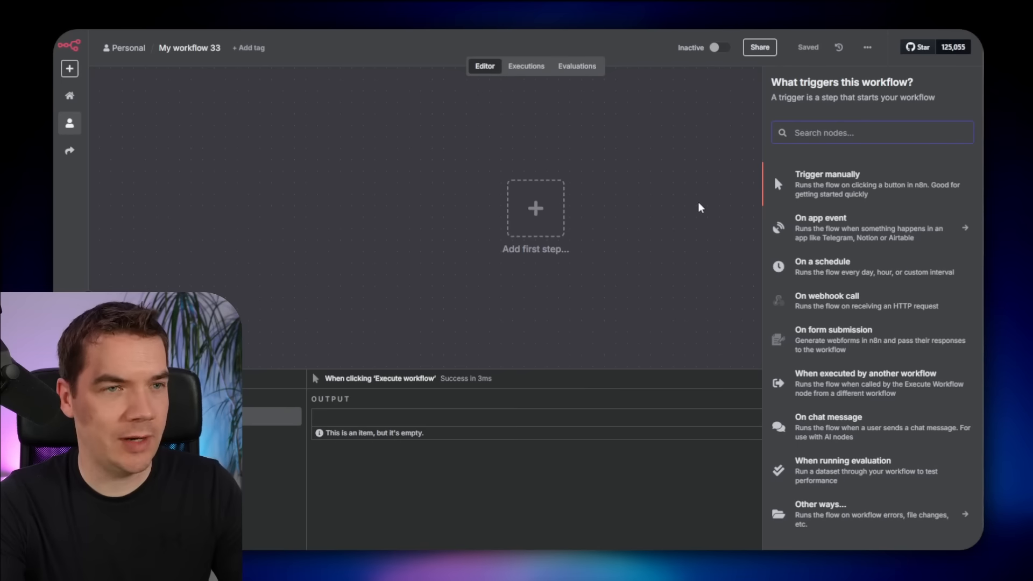
Step: Add a chat message trigger followed by an AI Agent node
type("chat")
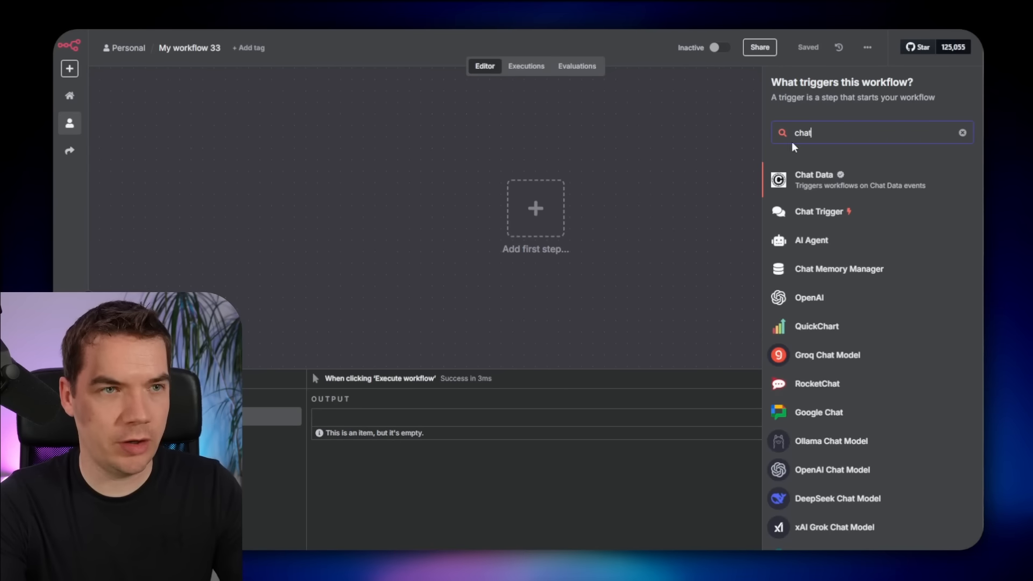
left_click(824, 211)
left_click(661, 50)
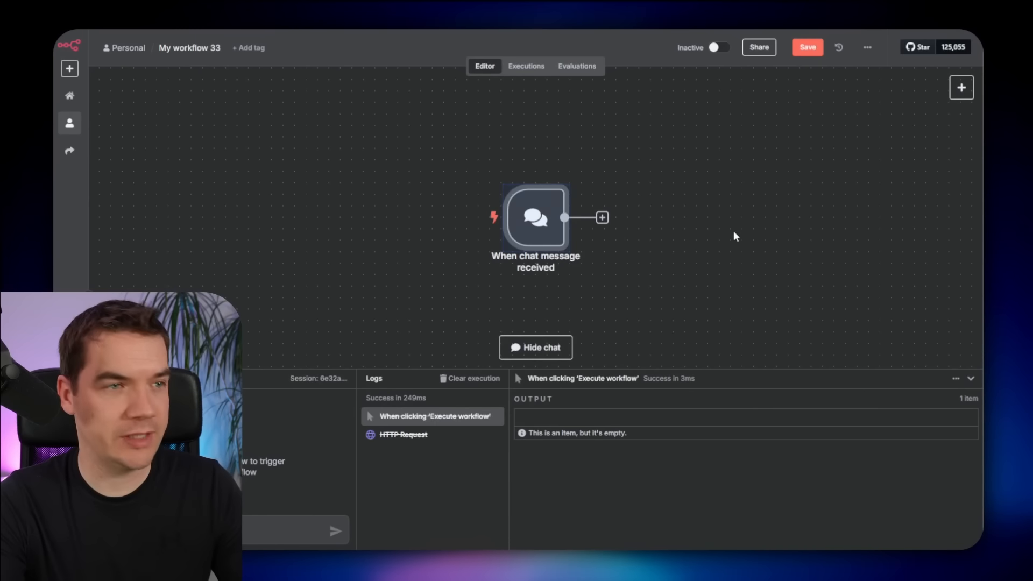
left_click(602, 217)
type("ai ae")
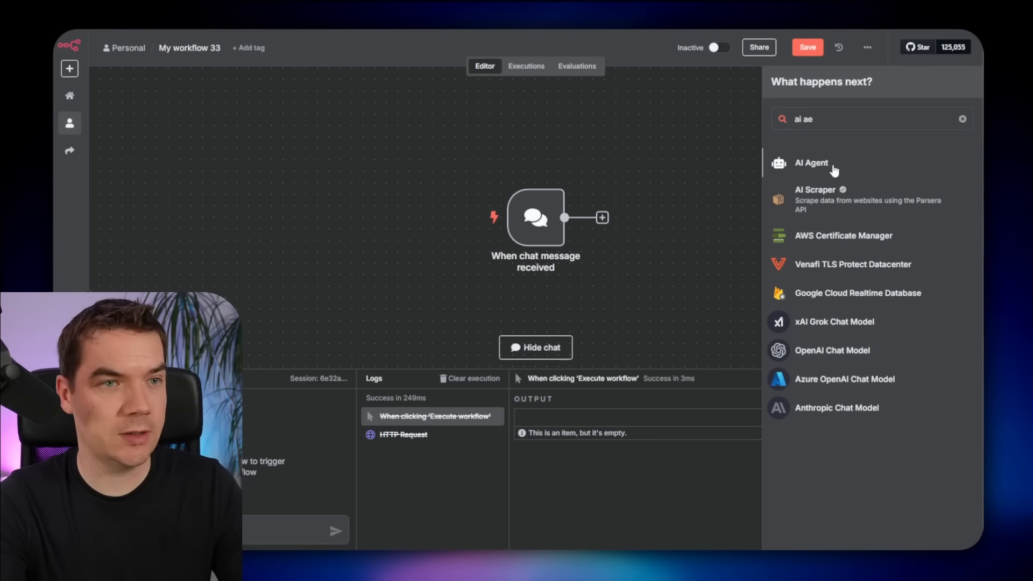
left_click(835, 170)
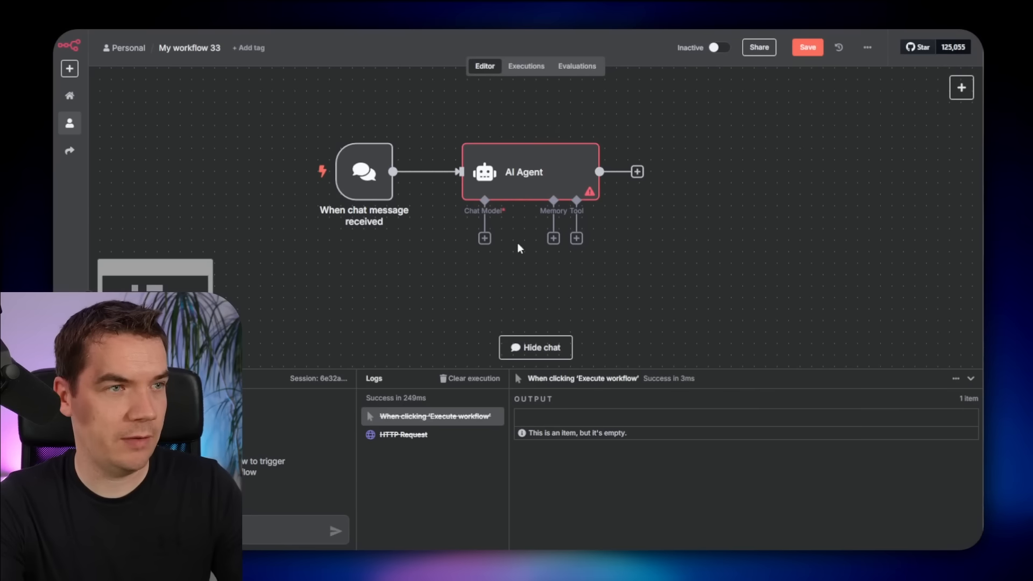
Step: Attach an OpenAI Chat Model (gpt-4.1) to the agent and give it an HTTP Request tool
left_click(484, 239)
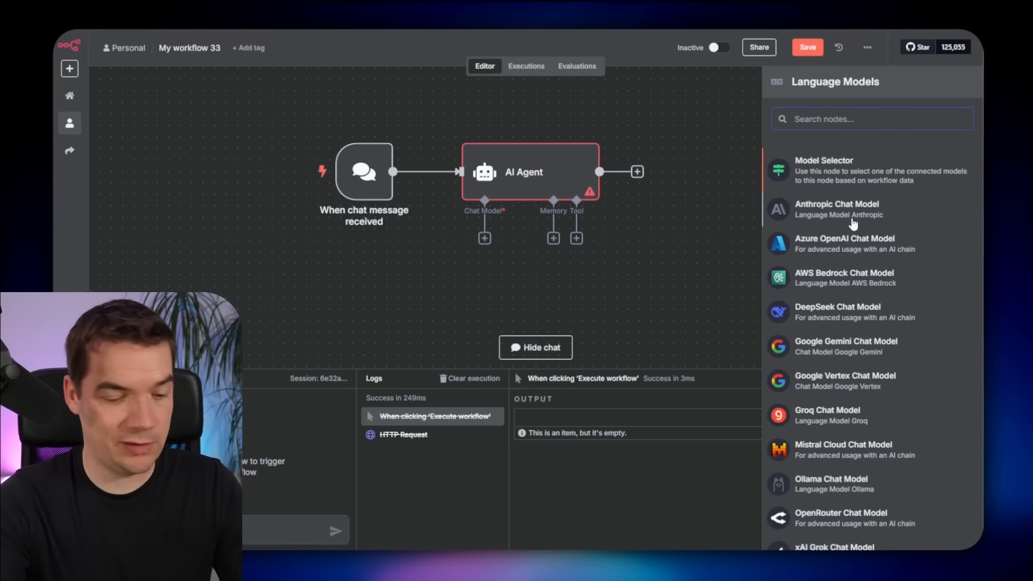
type("open")
left_click(853, 171)
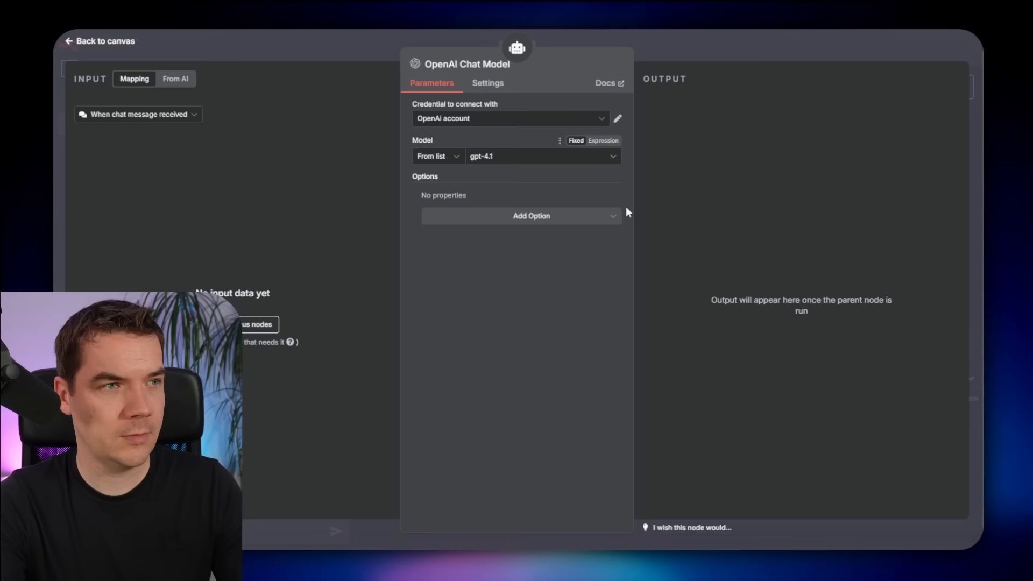
left_click(773, 46)
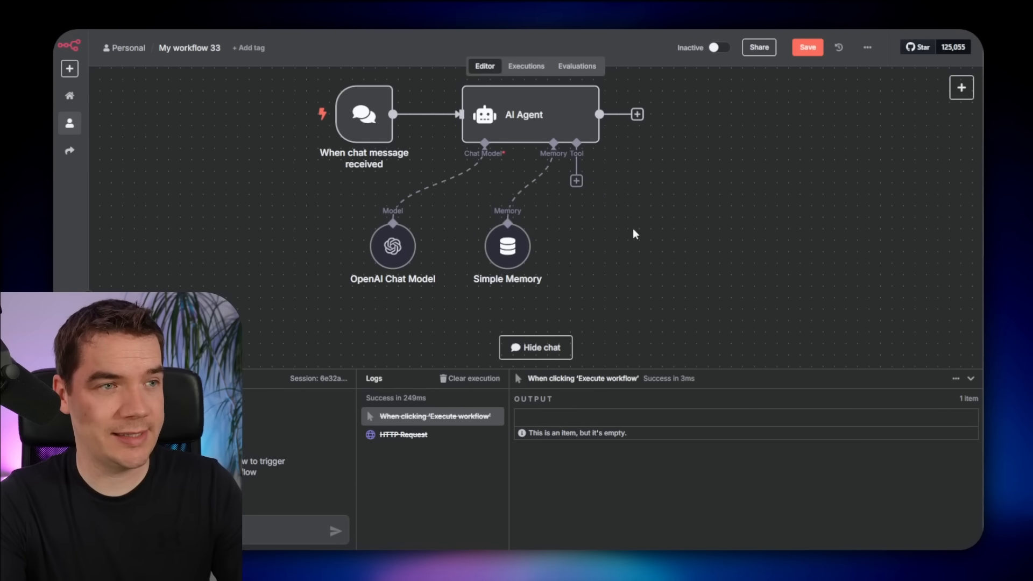
left_click(576, 182)
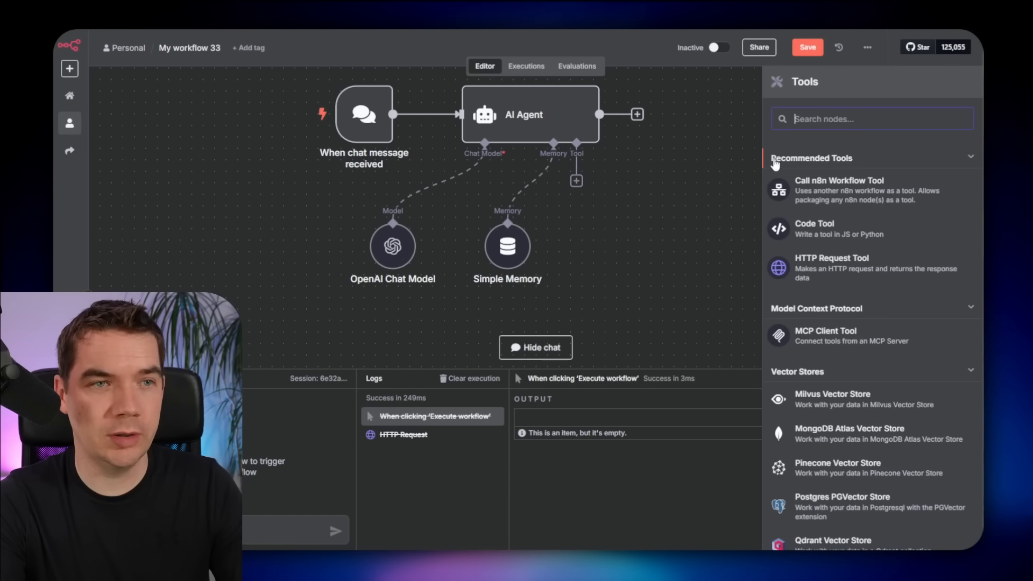
left_click(828, 271)
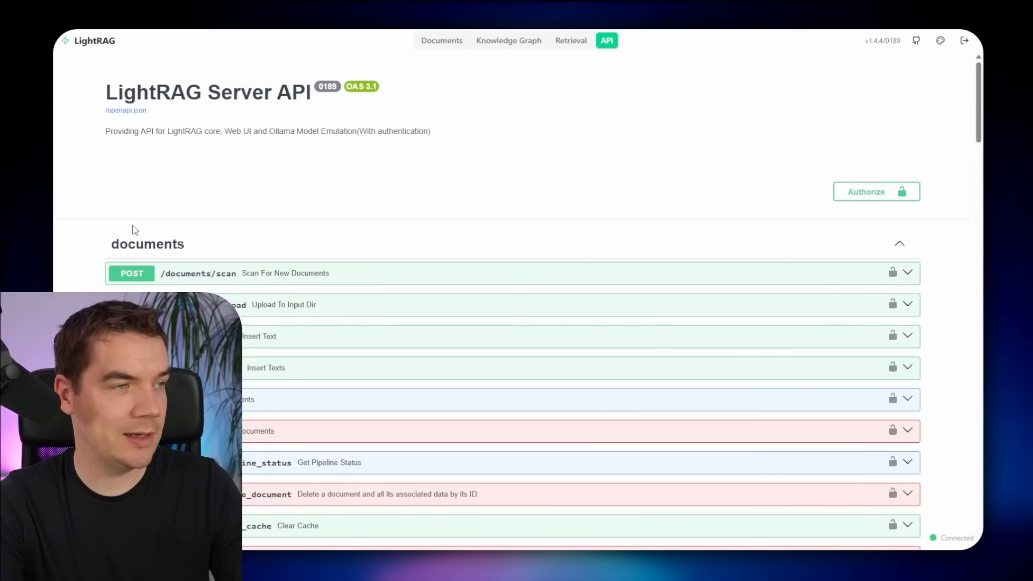
Step: Expand POST /query, show its editable example body, and execute it to generate the curl command
scroll(135, 231, "down", 6)
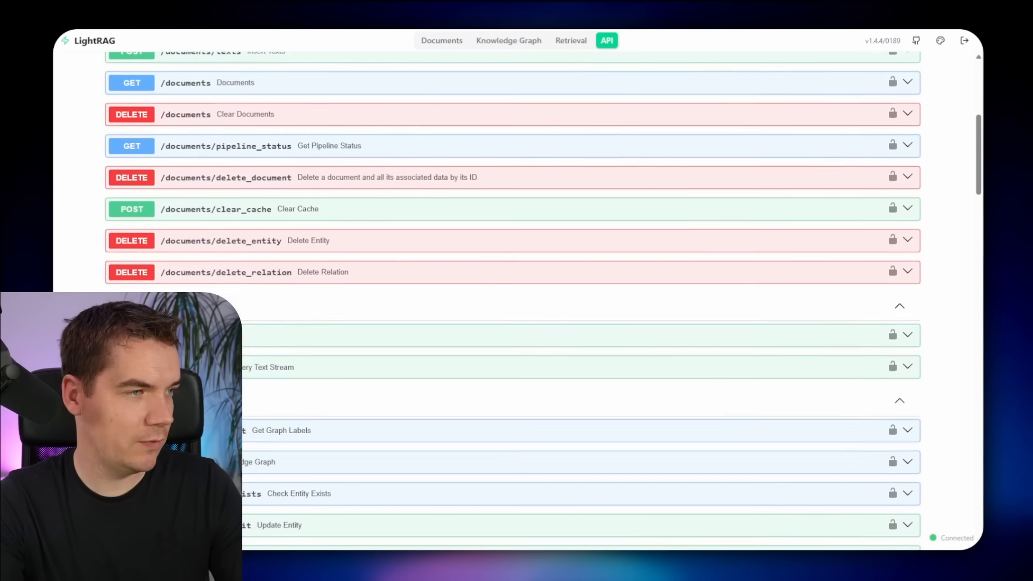
left_click(172, 307)
scroll(161, 302, "down", 4)
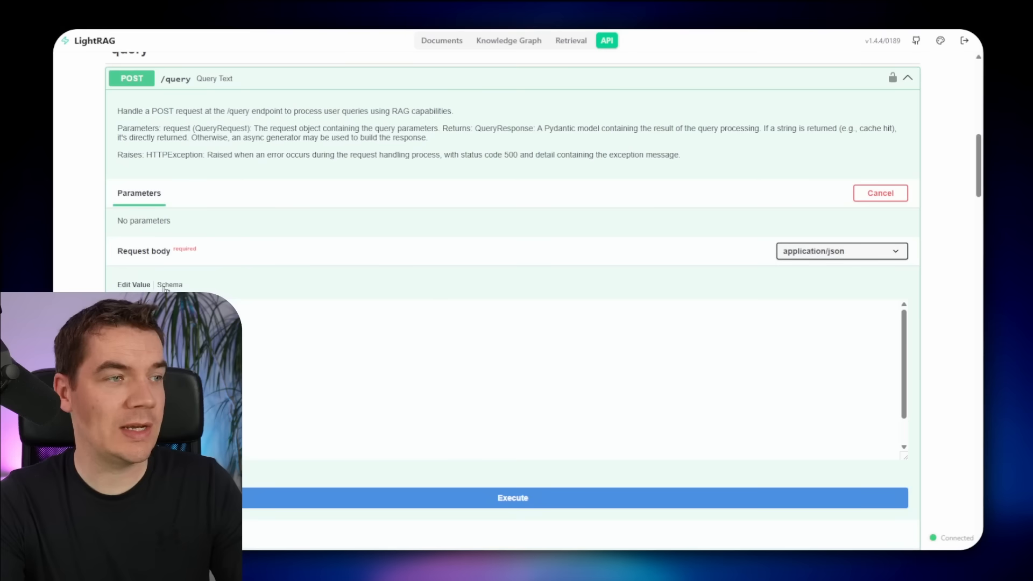
left_click(162, 287)
left_click(138, 288)
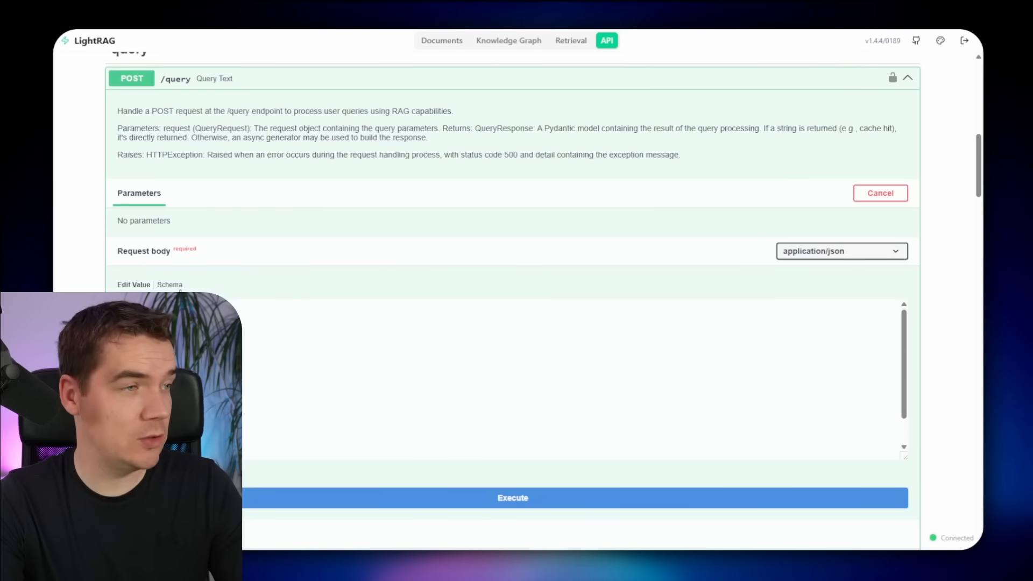
scroll(369, 437, "down", 1)
left_click(404, 438)
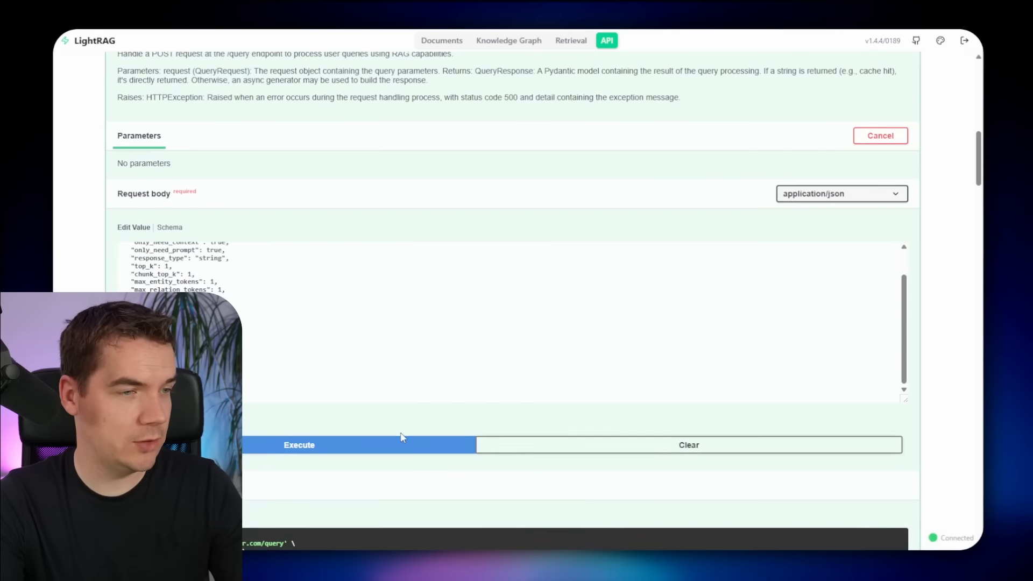
scroll(311, 426, "down", 2)
scroll(311, 426, "down", 1)
scroll(514, 302, "down", 2)
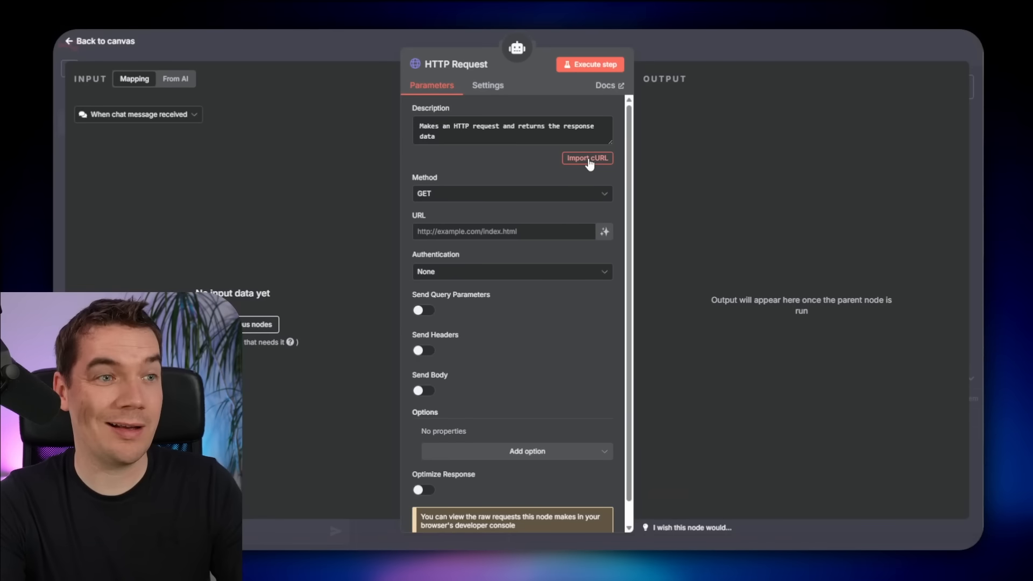
Step: Import the copied /query curl command into the HTTP tool and test the request
left_click(590, 163)
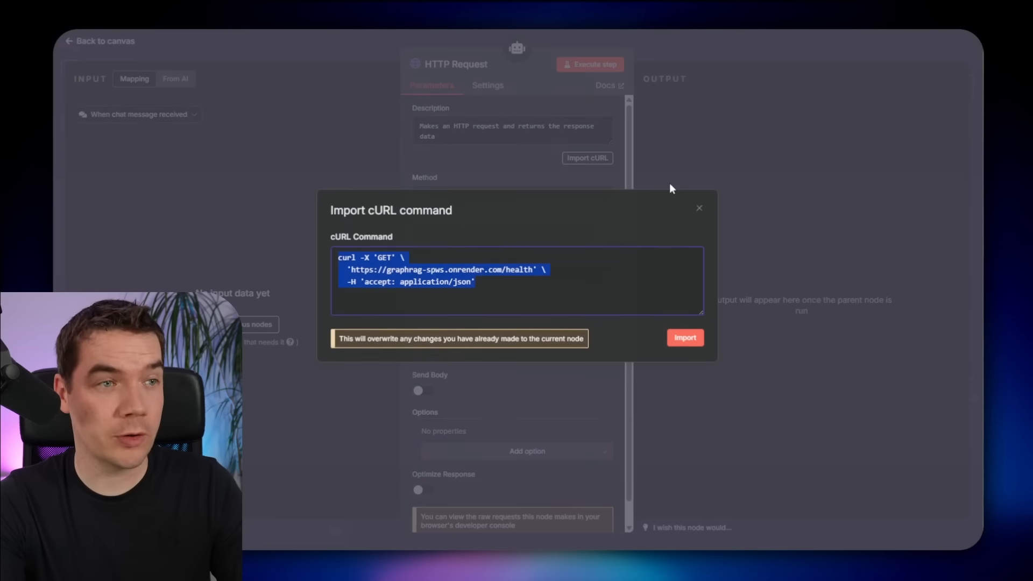
key("ctrl+v")
left_click(685, 339)
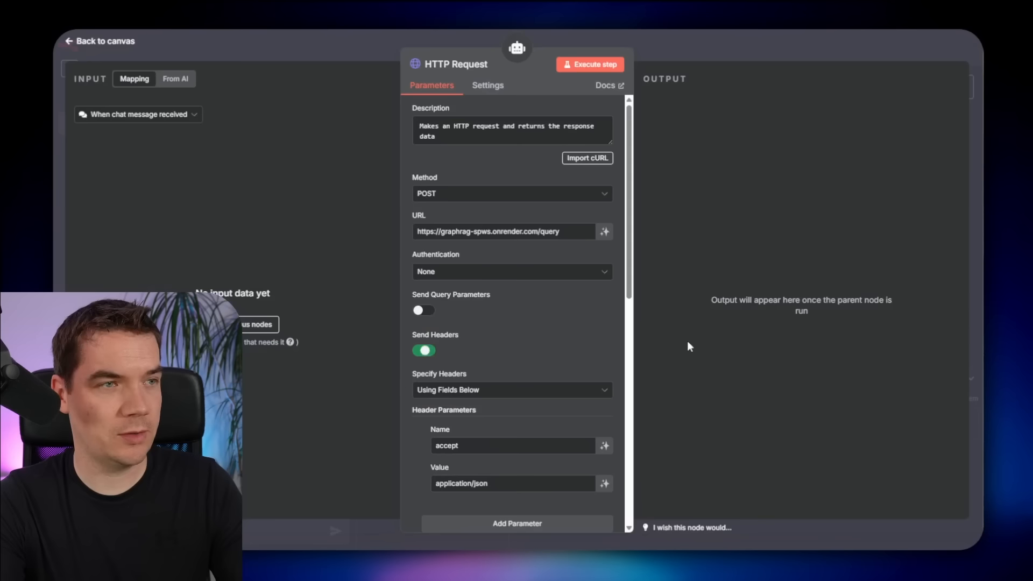
left_click_drag(441, 231, 562, 264)
double_click(550, 232)
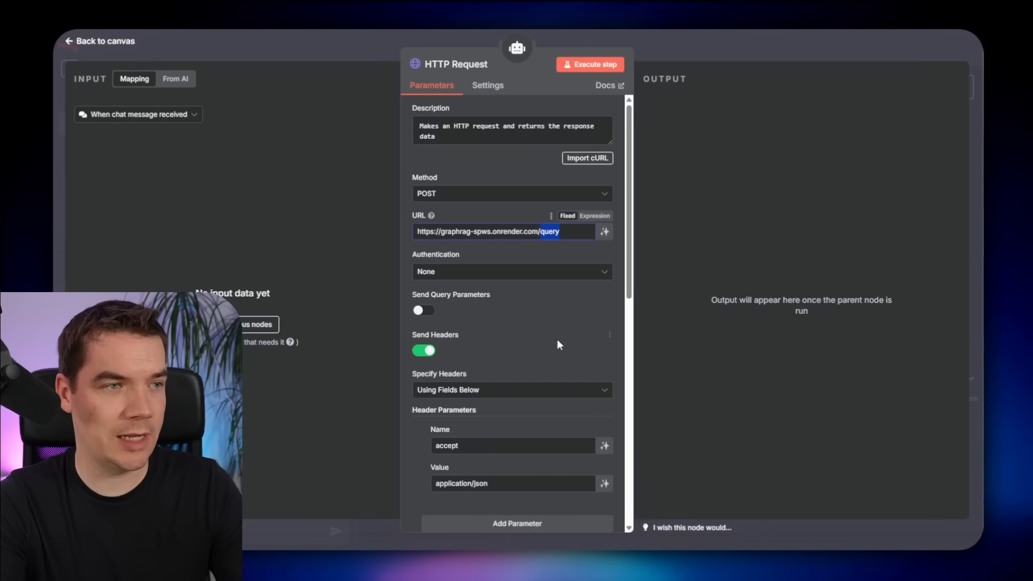
scroll(566, 288, "down", 1)
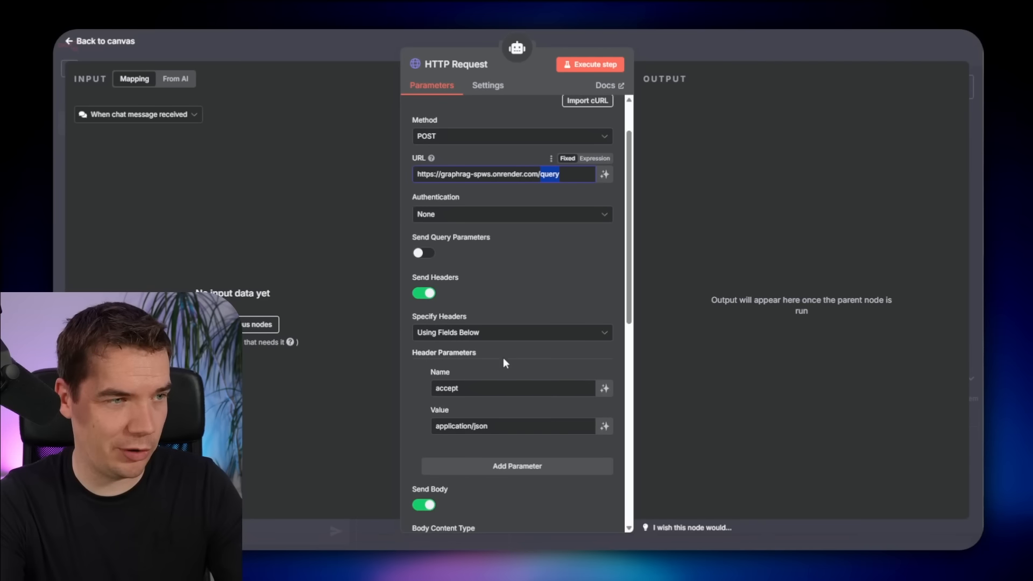
scroll(484, 305, "down", 4)
scroll(522, 480, "down", 1)
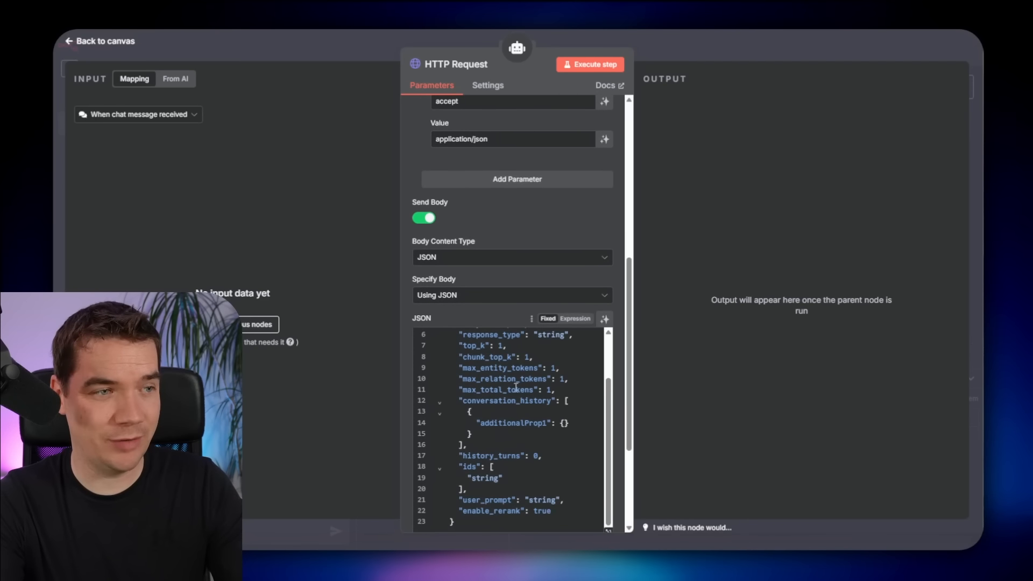
scroll(529, 444, "up", 3)
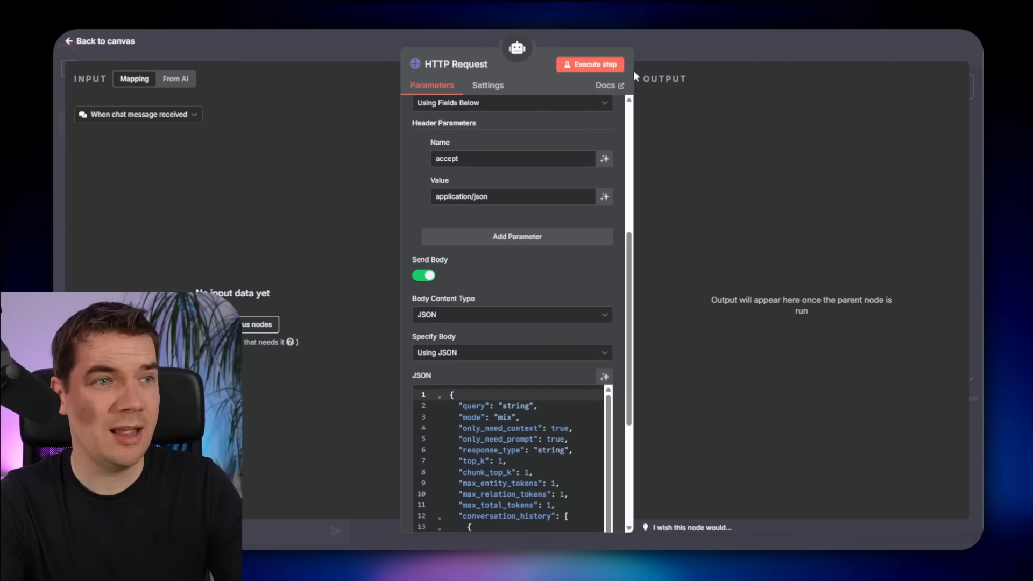
left_click(601, 69)
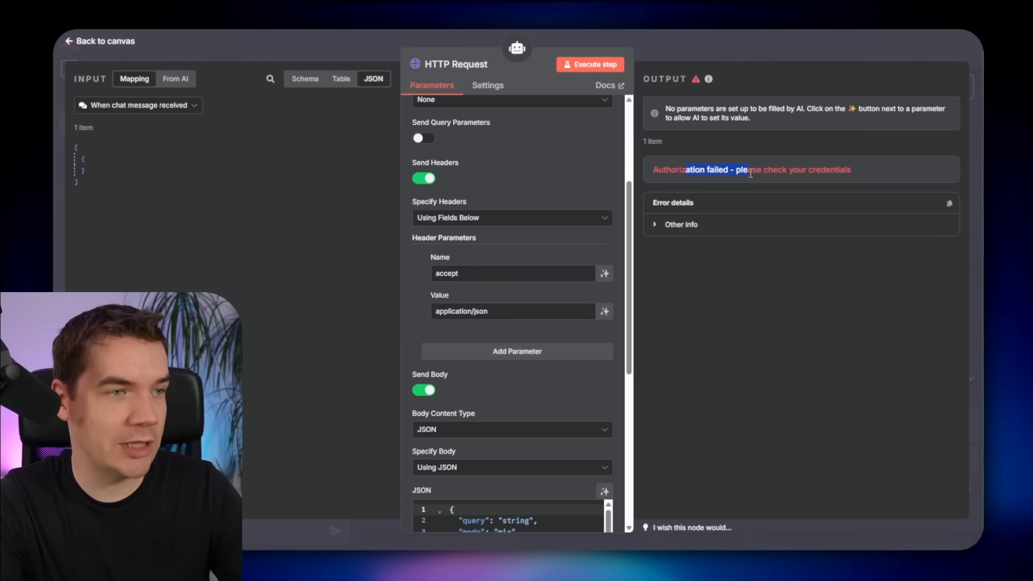
Step: Set authentication to Generic Credential Type with Header Auth and start a new credential
scroll(508, 222, "up", 1)
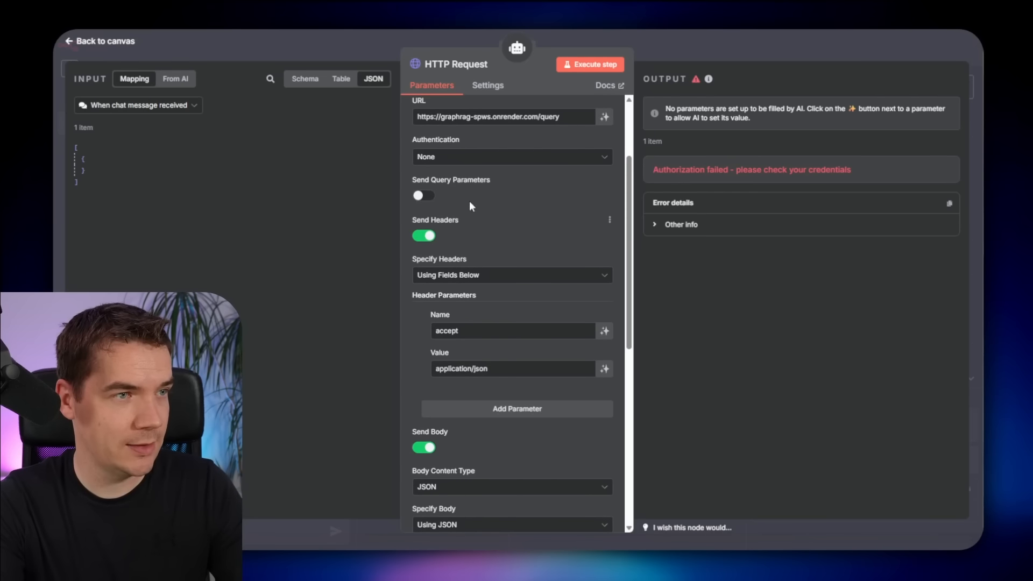
left_click(440, 159)
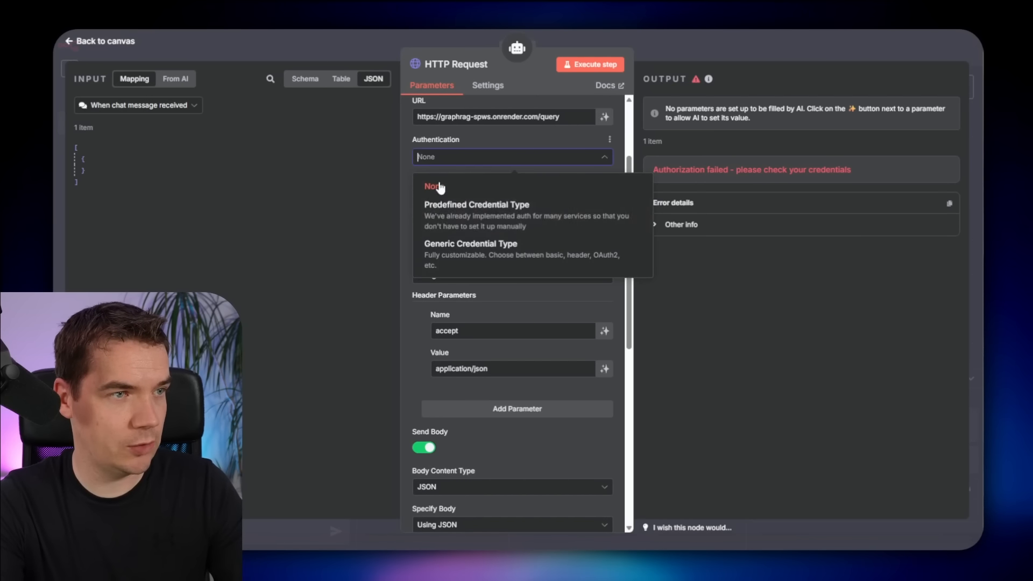
left_click(460, 256)
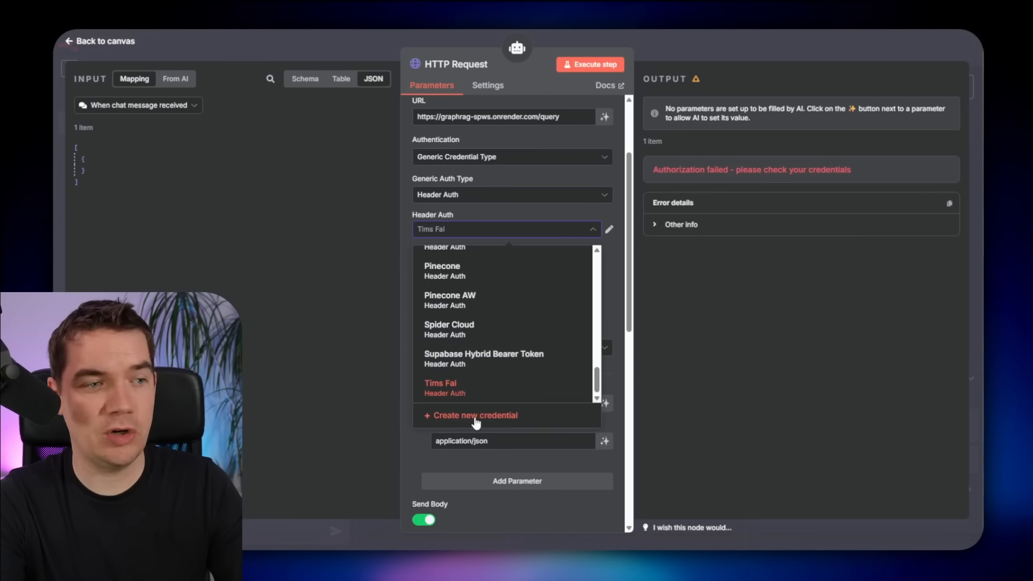
left_click(475, 417)
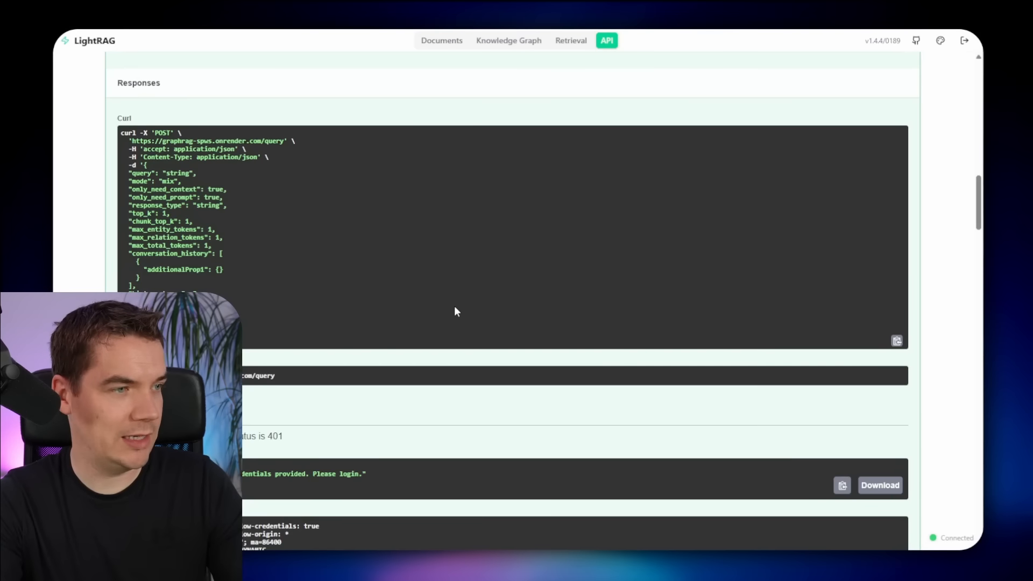
Step: Open the LightRAG API authorization options and note the APIKeyHeader name
scroll(456, 311, "up", 2)
scroll(619, 270, "up", 15)
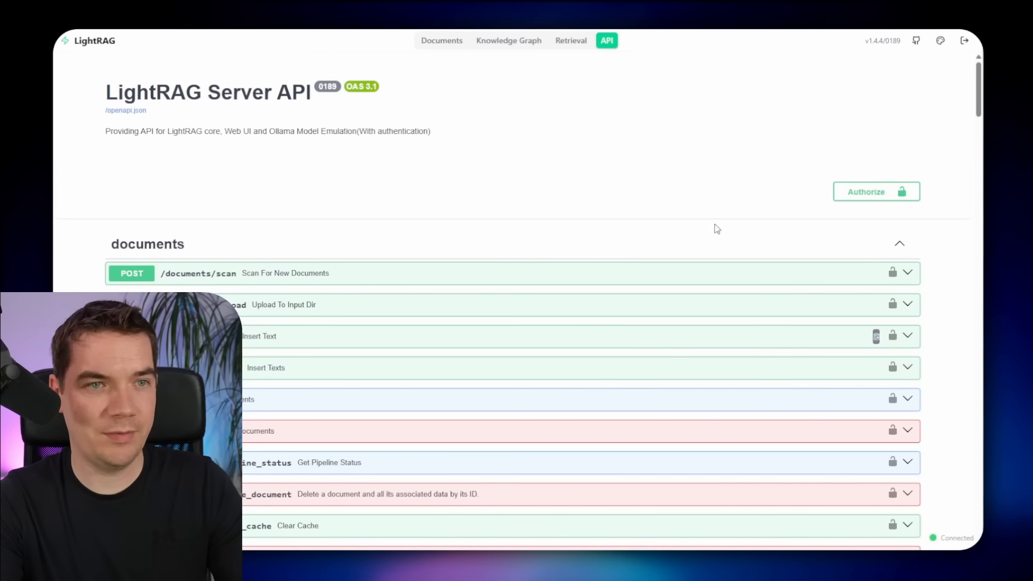
left_click(879, 192)
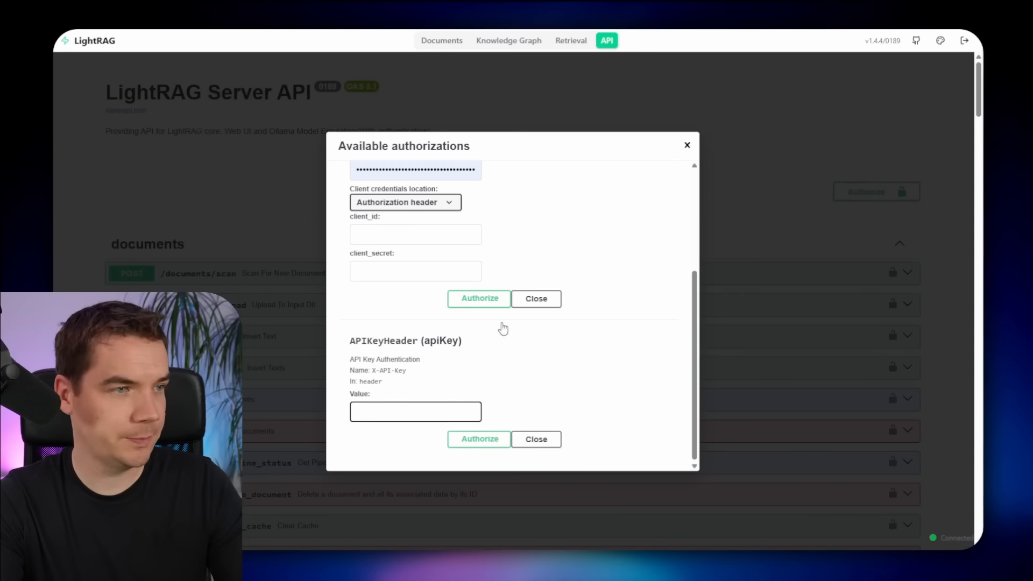
double_click(352, 340)
left_click(439, 338)
scroll(440, 338, "up", 3)
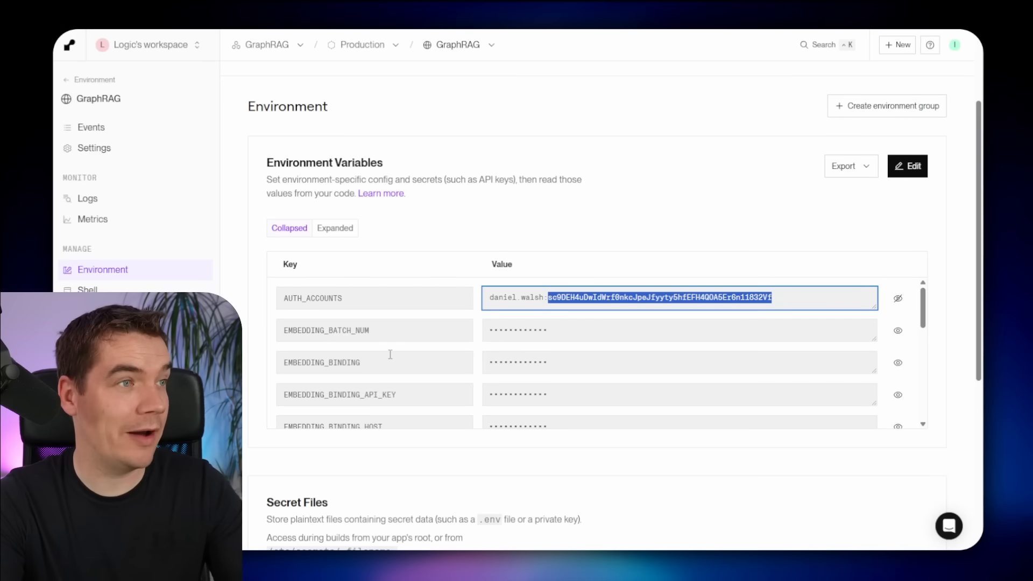
scroll(393, 360, "down", 1)
scroll(402, 359, "up", 1)
scroll(401, 336, "down", 4)
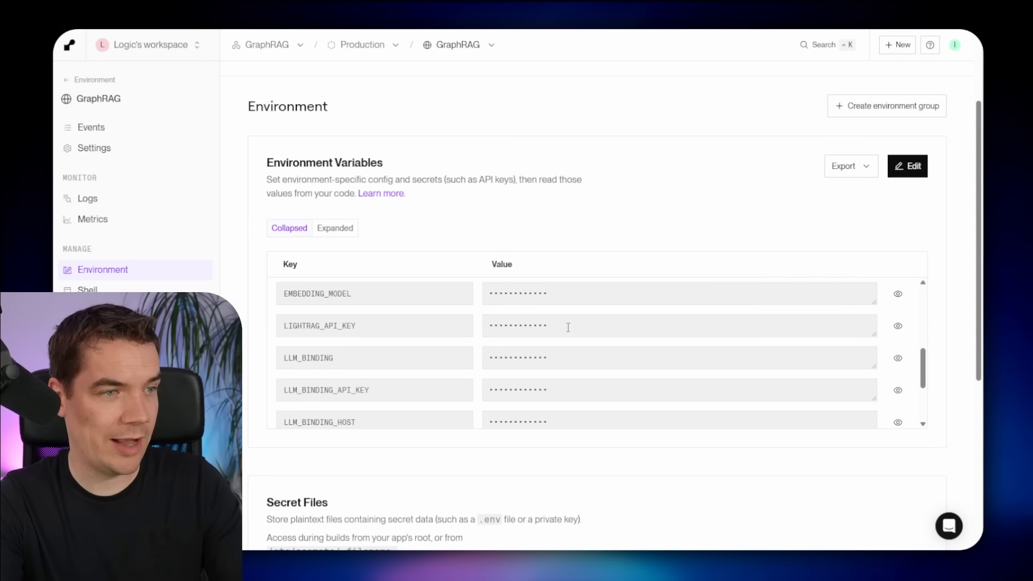
Step: Authorize the API page with the LIGHTRAG_API_KEY value from Render and re-run /query
left_click(581, 327)
key("ctrl+a")
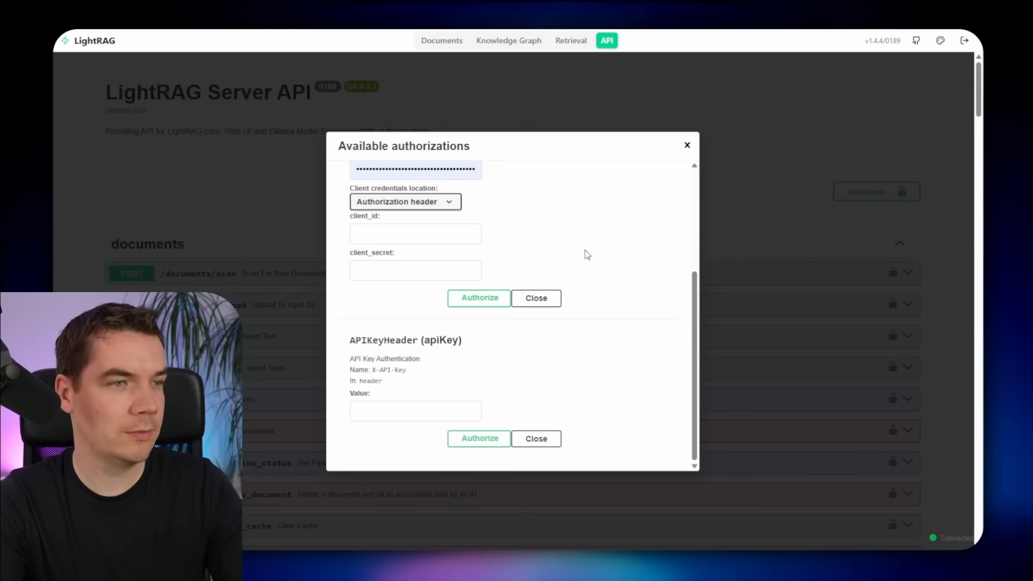
left_click(428, 410)
key("ctrl+v")
left_click(480, 439)
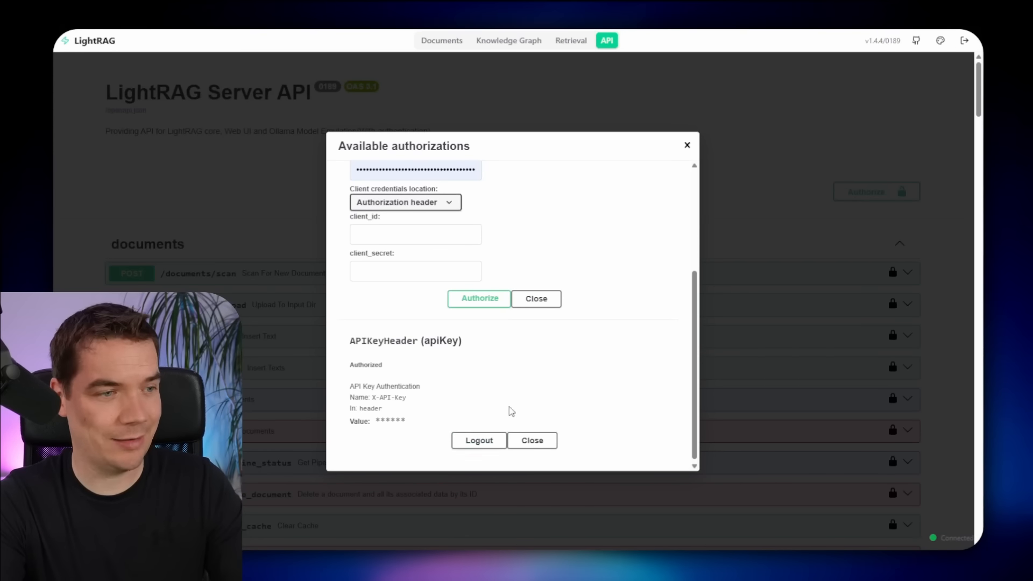
left_click(539, 440)
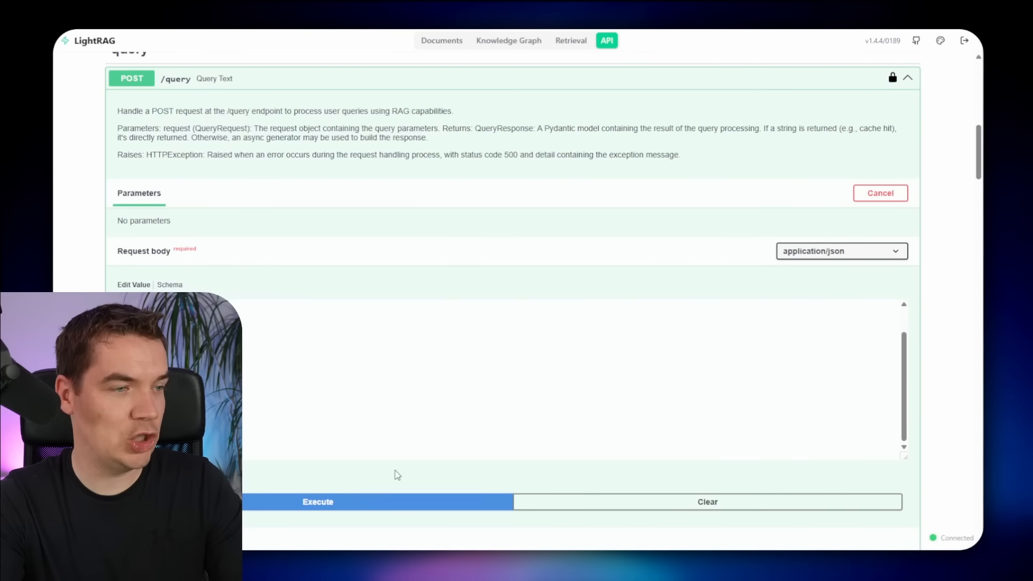
left_click(380, 499)
Step: Set the credential's header name to X-API-Key, save it, and rerun the HTTP step
scroll(301, 393, "down", 3)
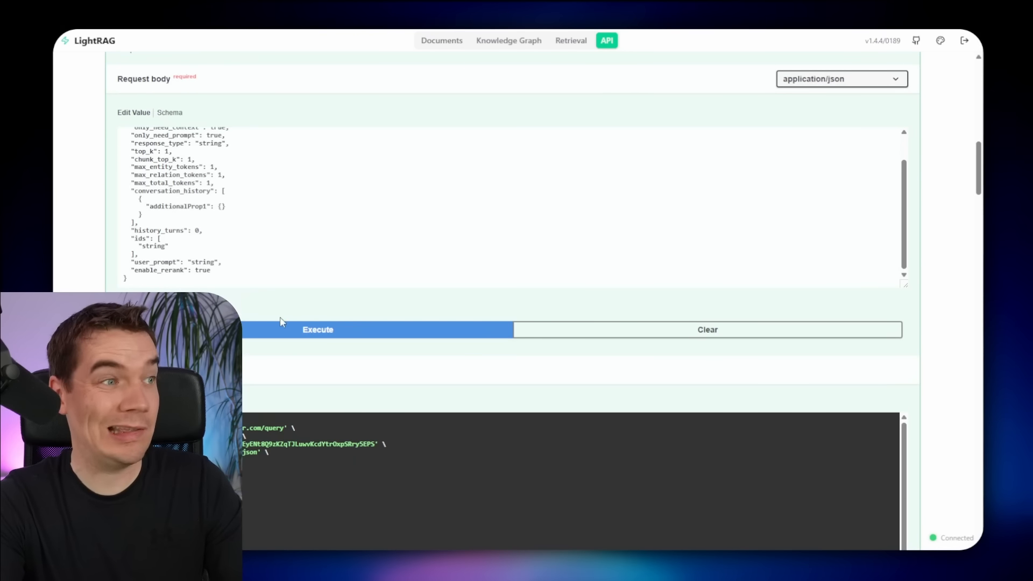
scroll(255, 288, "down", 2)
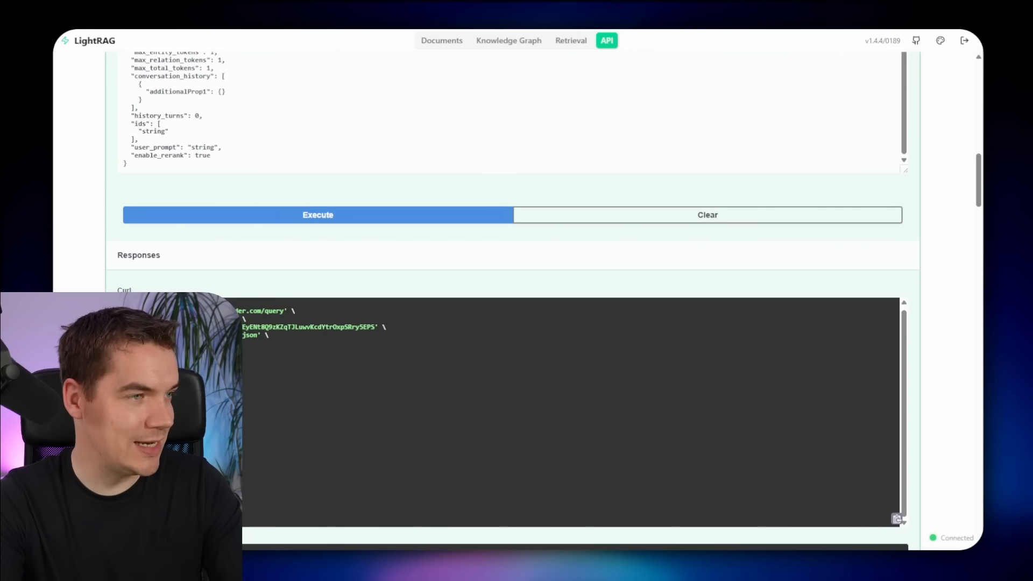
scroll(516, 323, "down", 3)
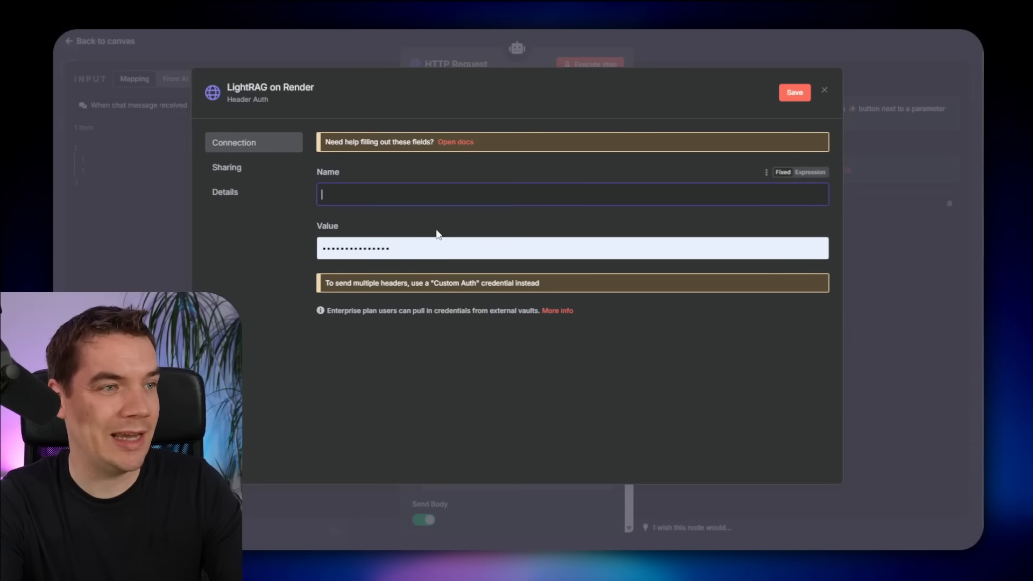
key("ctrl+v")
left_click(795, 92)
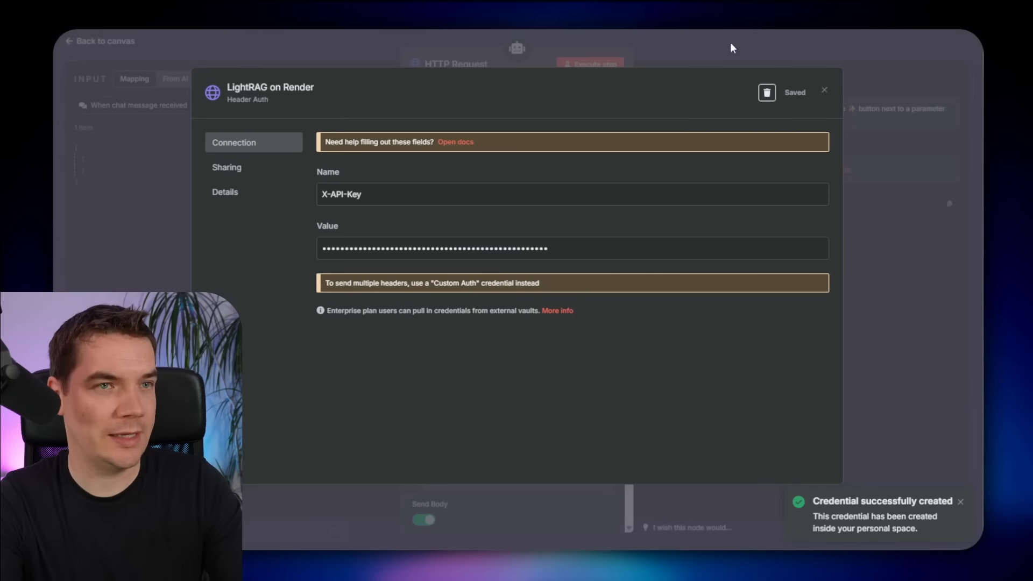
left_click(585, 66)
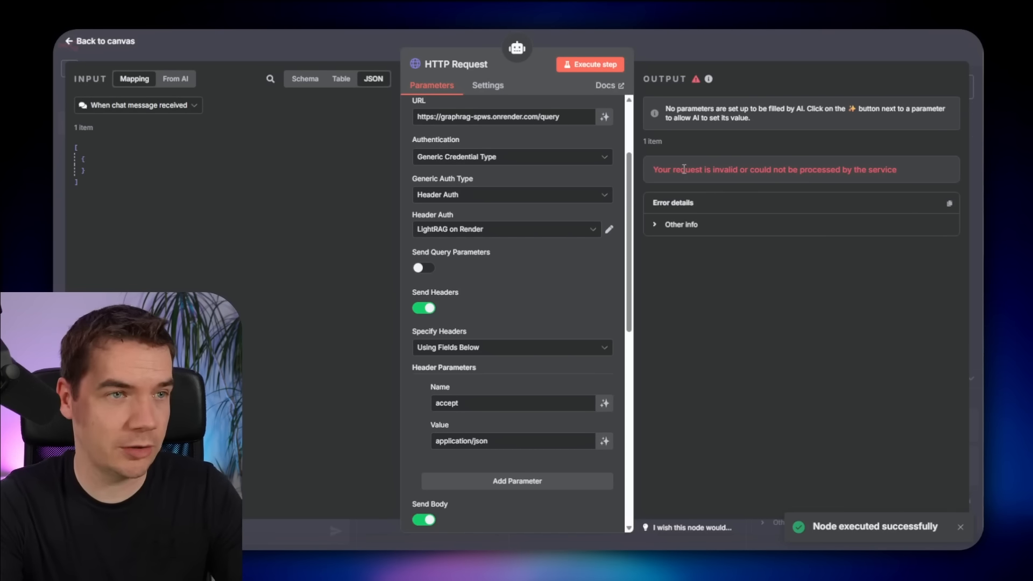
Step: Delete the JSON body and switch Specify Body to Using Fields Below
scroll(490, 337, "down", 5)
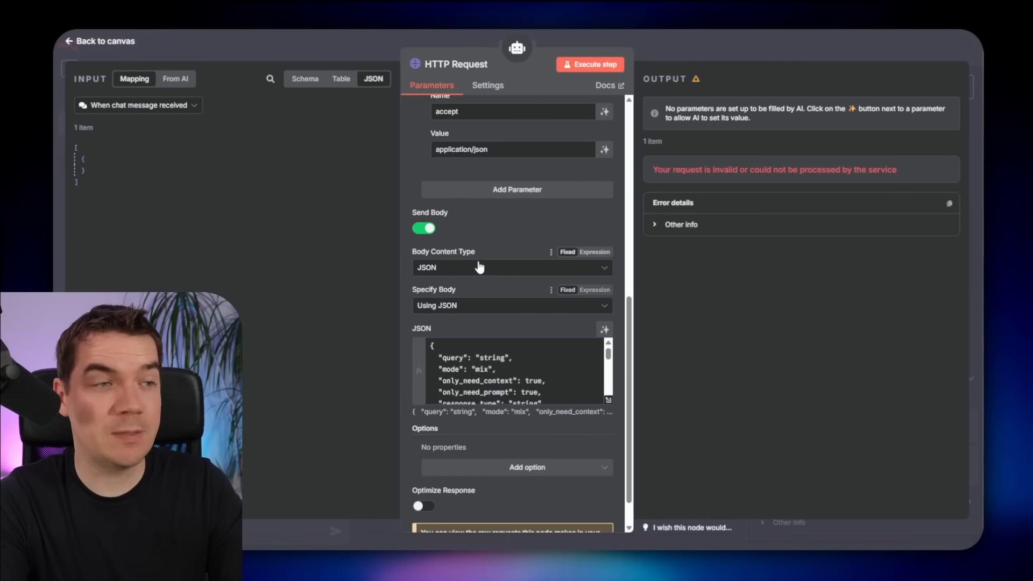
left_click(486, 356)
key("ctrl+a")
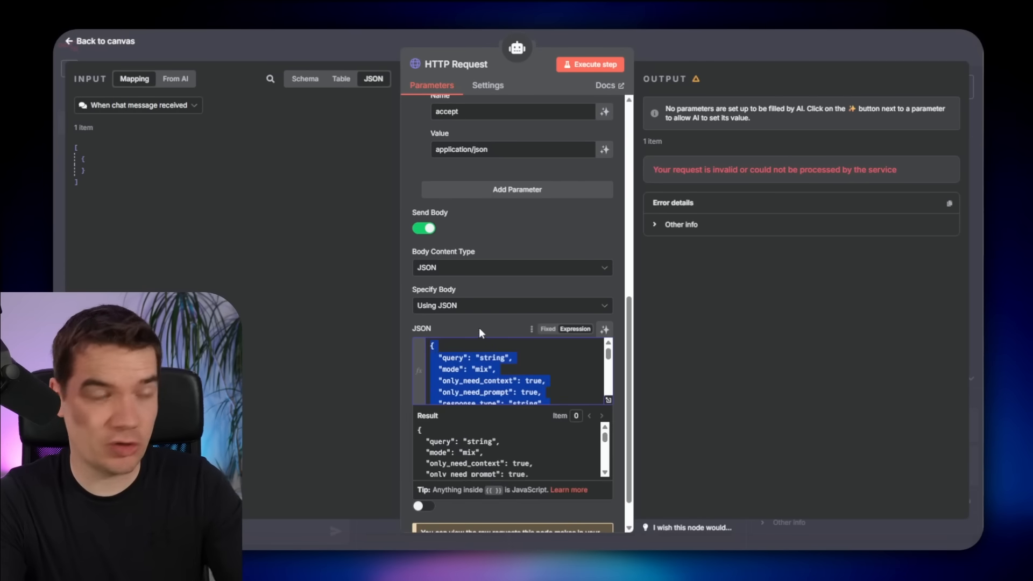
key("BackSpace")
left_click(472, 323)
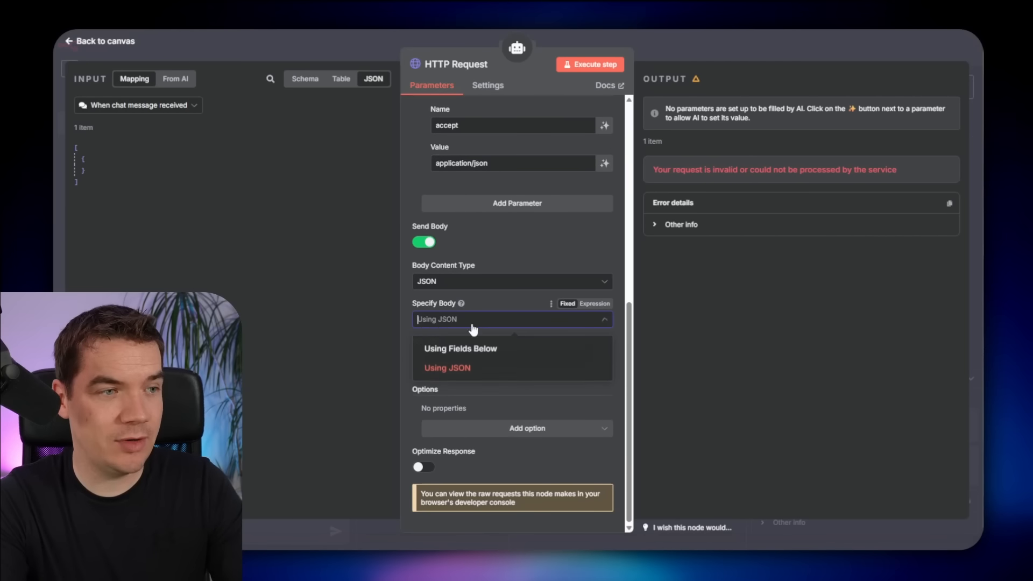
left_click(470, 348)
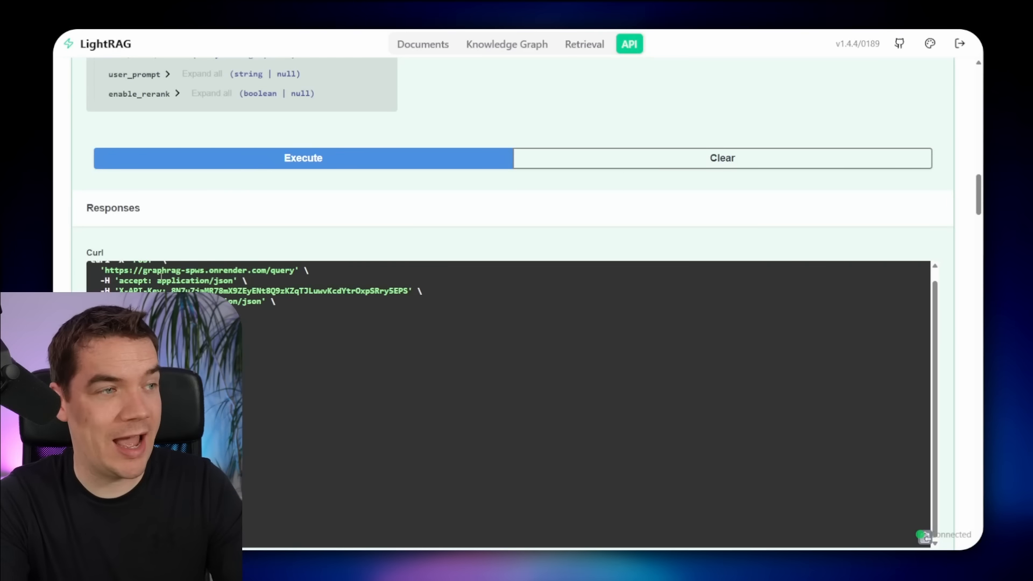
Step: Add a 'query' body parameter whose value the model fills automatically, then close the node
scroll(205, 199, "up", 6)
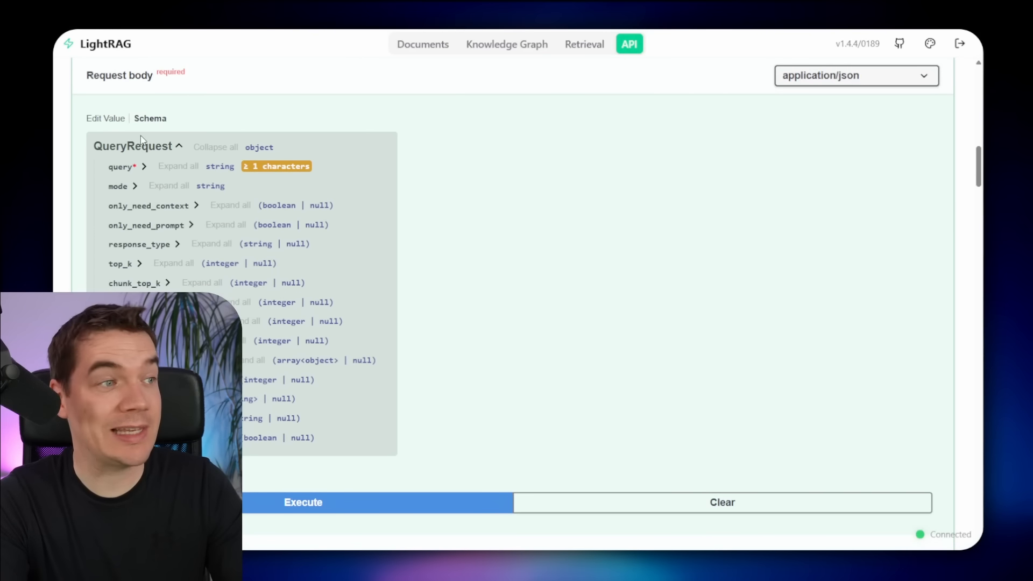
left_click(124, 171)
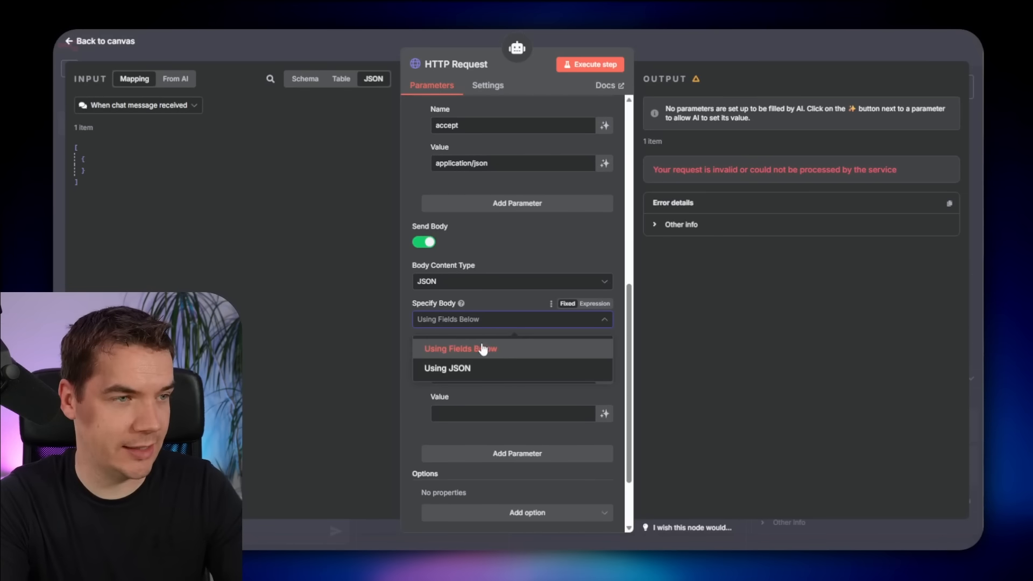
left_click(484, 349)
left_click(462, 374)
type("query")
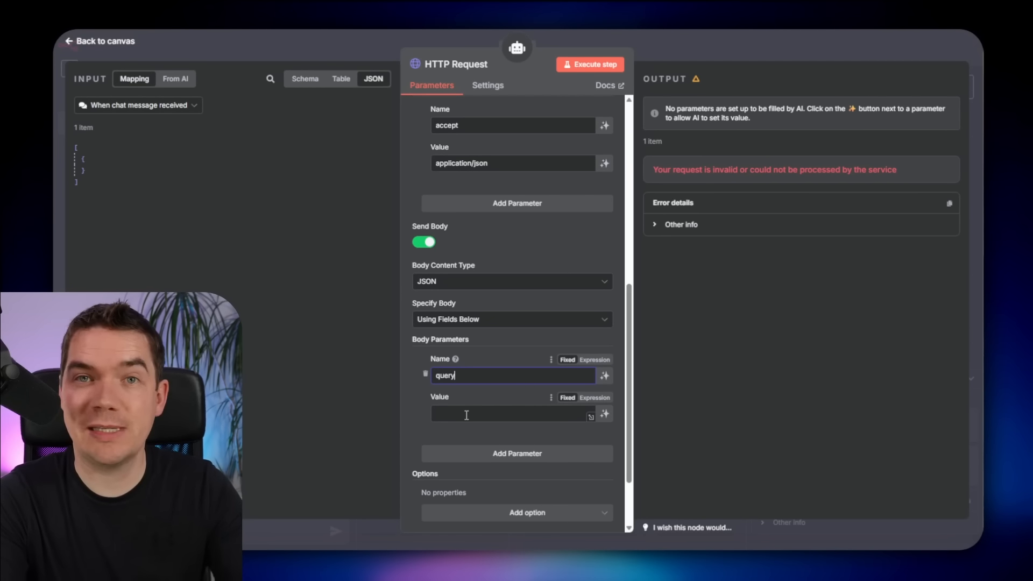
left_click(605, 414)
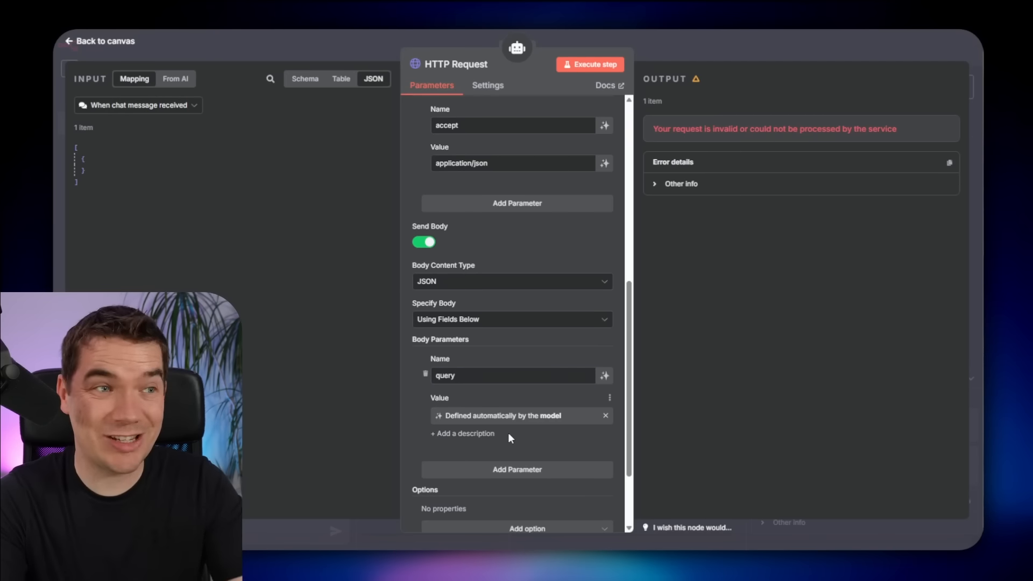
scroll(508, 433, "up", 6)
left_click(705, 31)
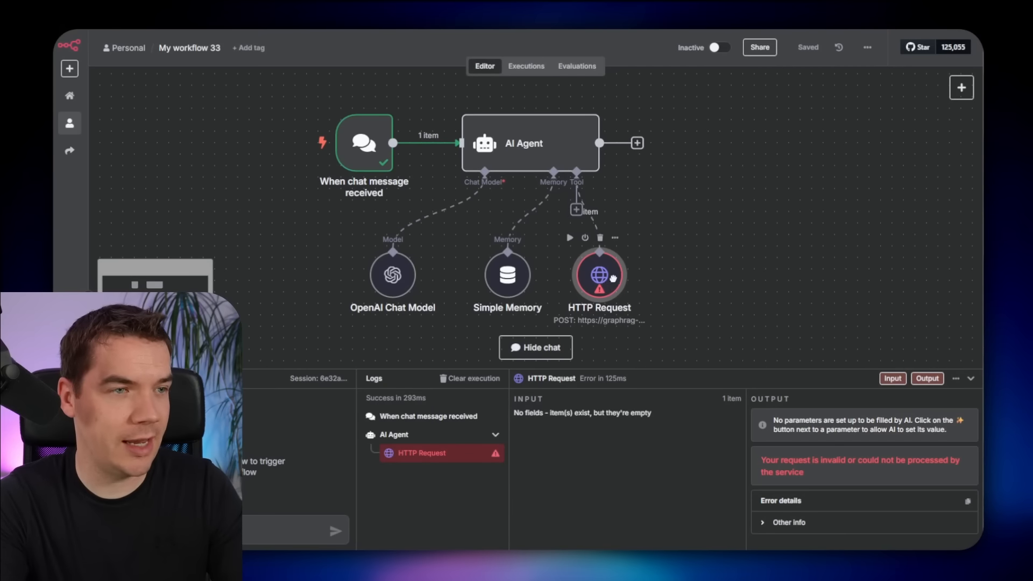
Step: Rename the HTTP tool to 'F1 Expert' and give the AI Agent a pasted system message
key("F2")
type("F1 Expert")
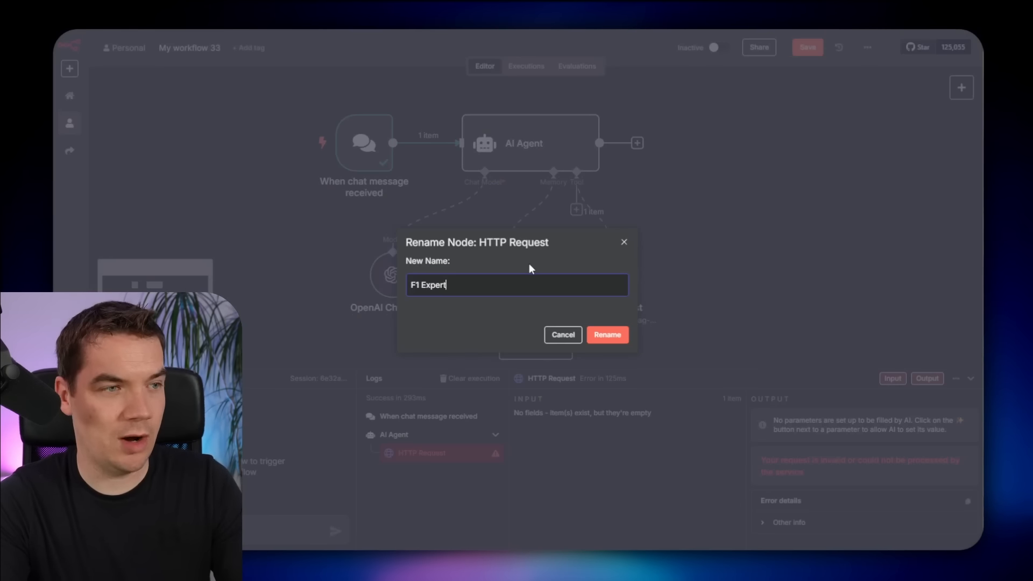
key("Return")
double_click(530, 143)
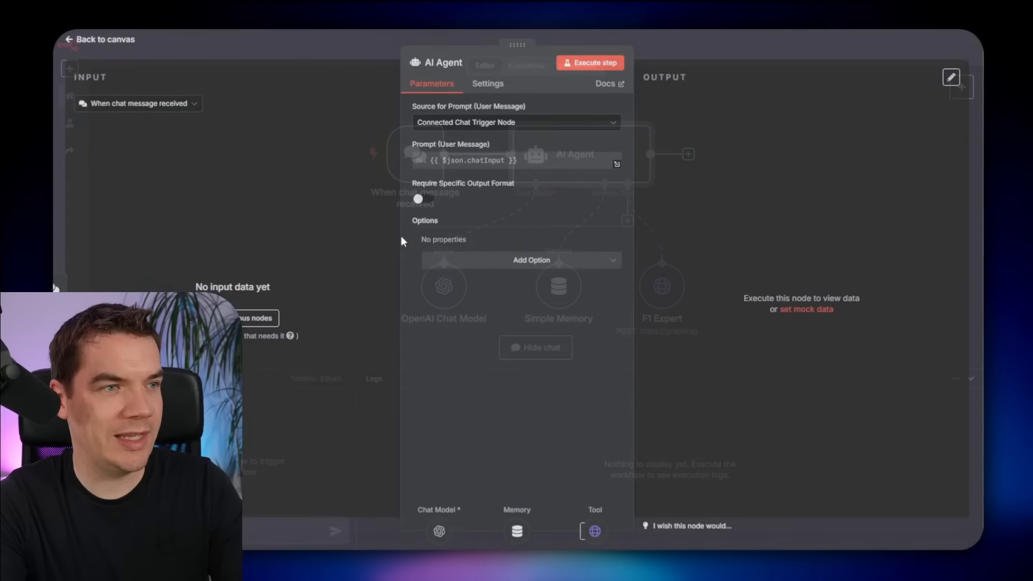
left_click(531, 261)
left_click(466, 291)
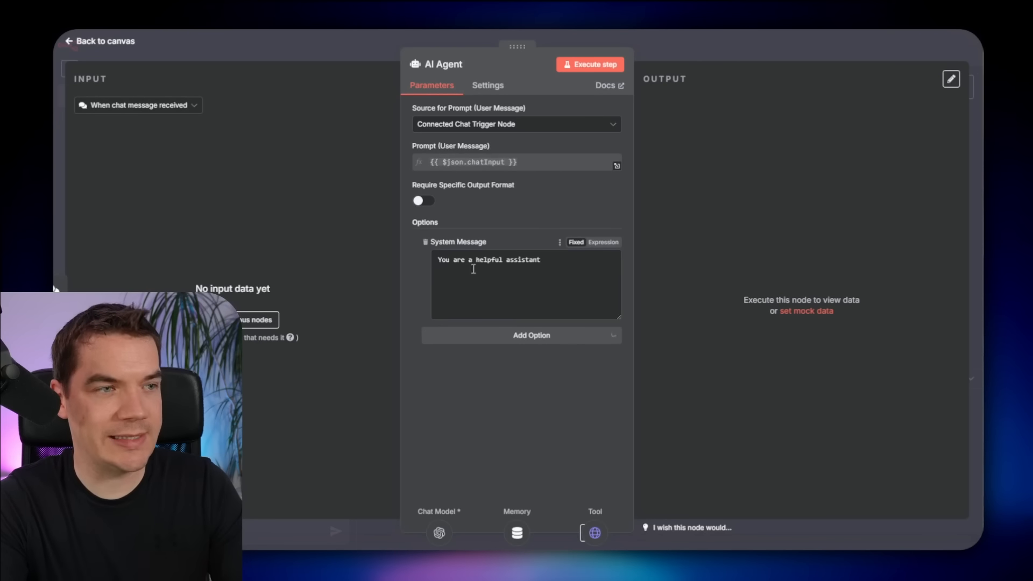
key("ctrl+a")
type("You must trigger the F1 Expert tool")
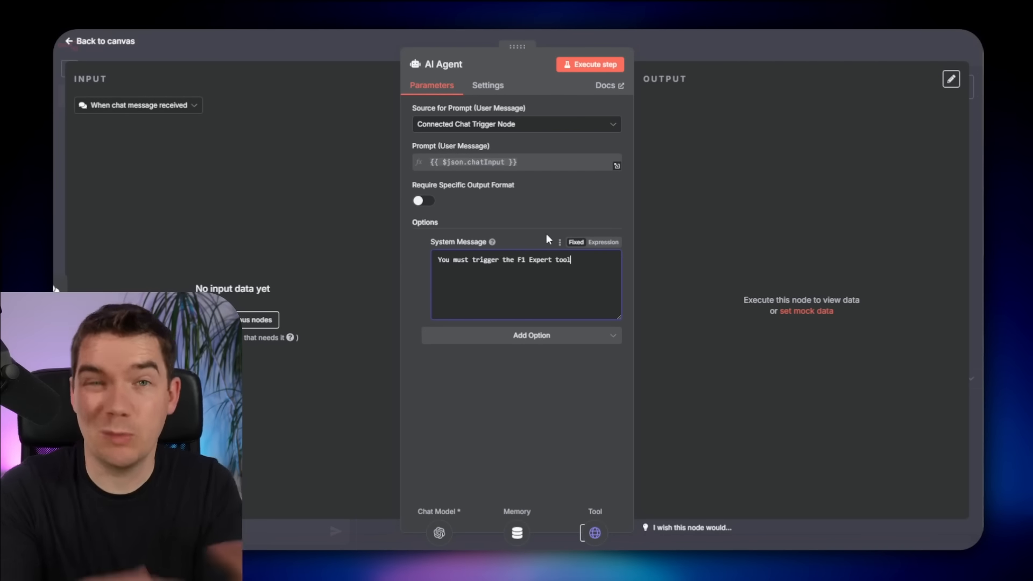
key("Escape")
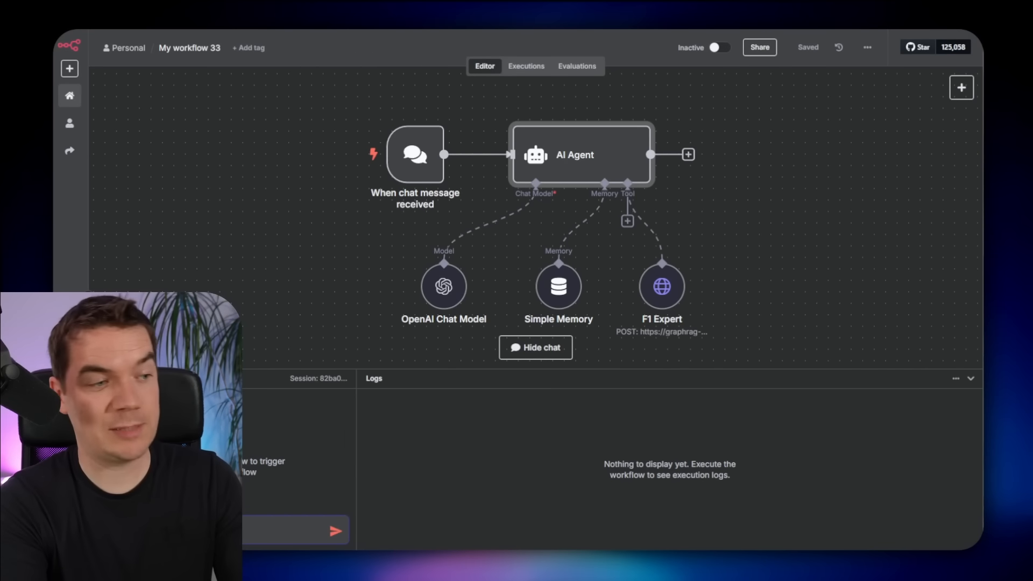
Step: Send the F1 financial regulations chat message and review the agent's answer and logs
key("Return")
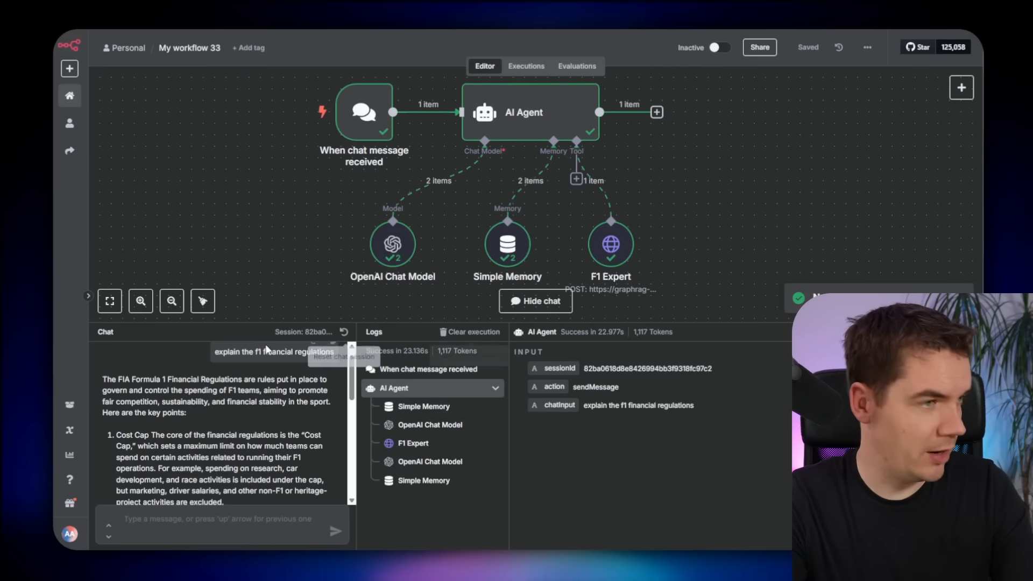
left_click_drag(263, 327, 263, 235)
scroll(210, 328, "down", 2)
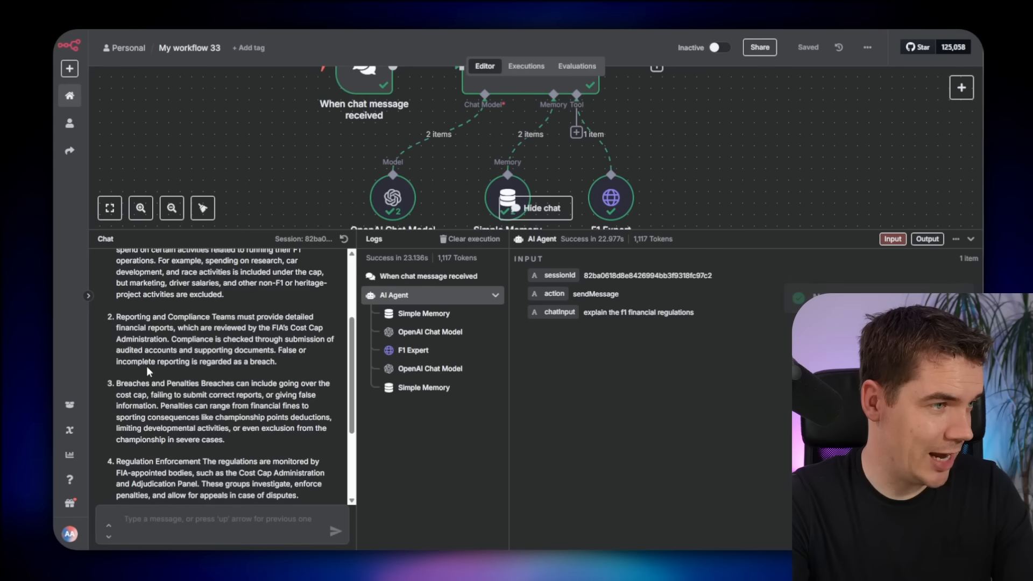
scroll(210, 328, "down", 3)
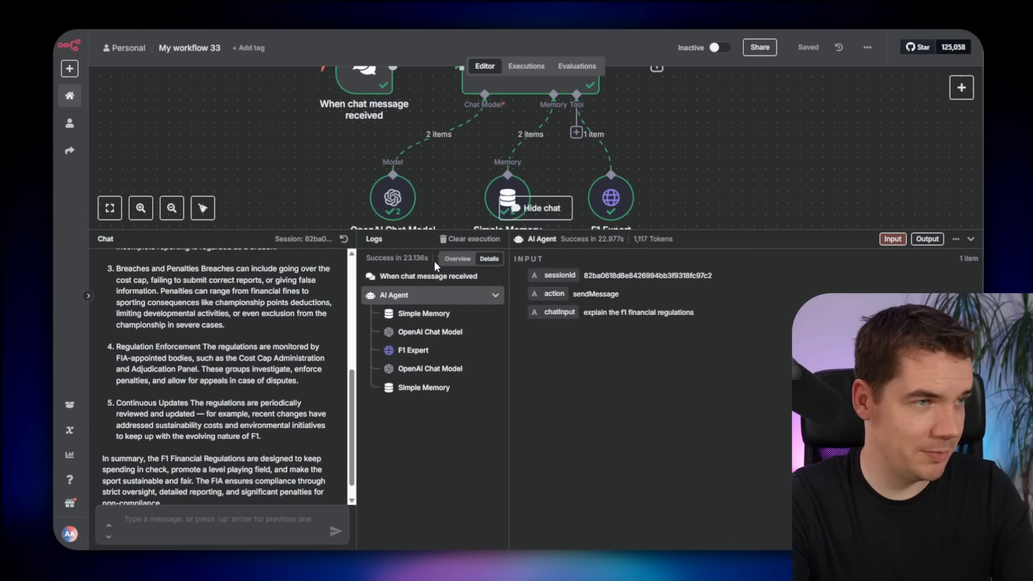
left_click_drag(420, 235, 420, 417)
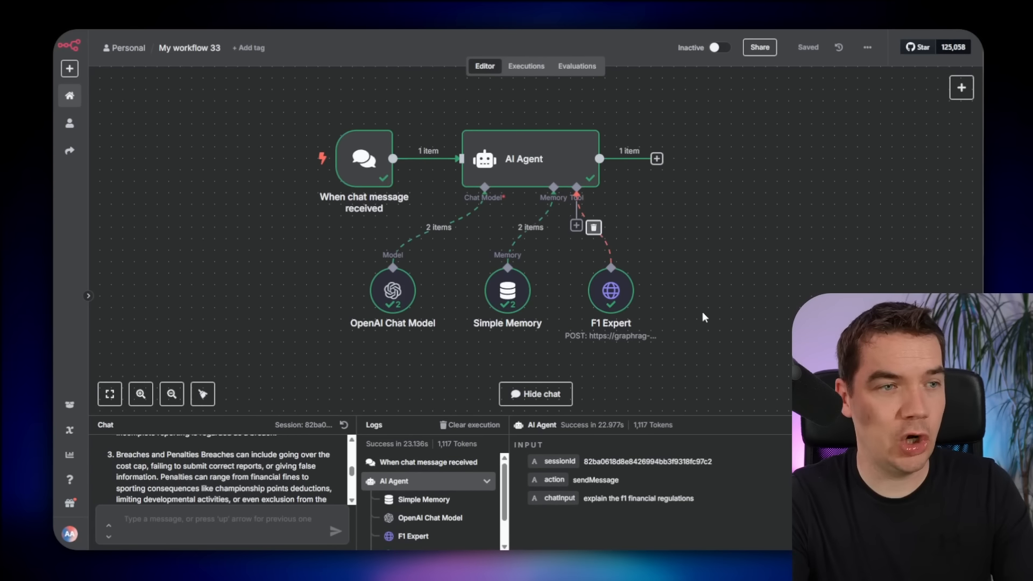
Step: Open the F1 Expert node and scroll through its parameters and LightRAG output JSON
double_click(558, 299)
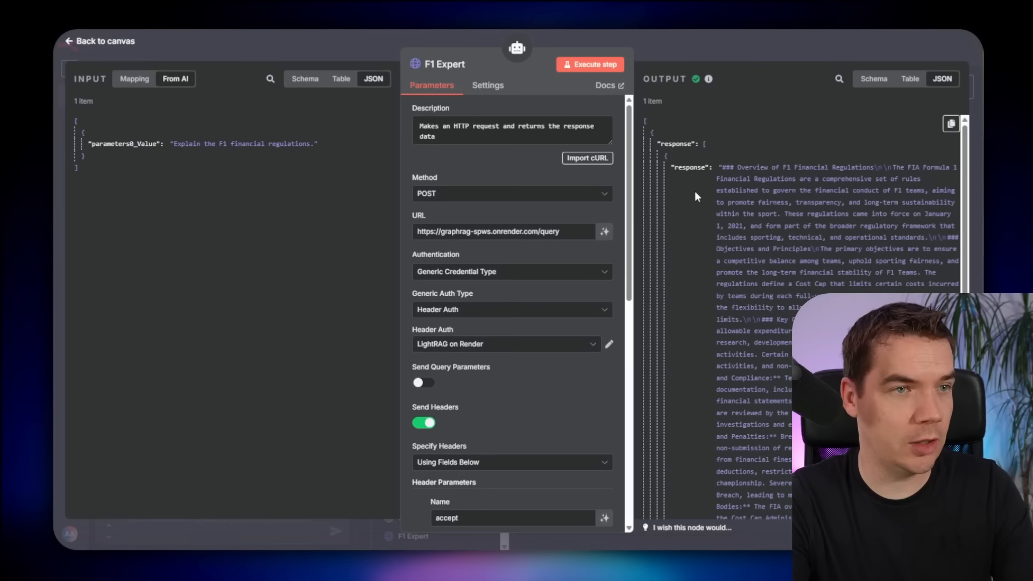
scroll(841, 230, "down", 15)
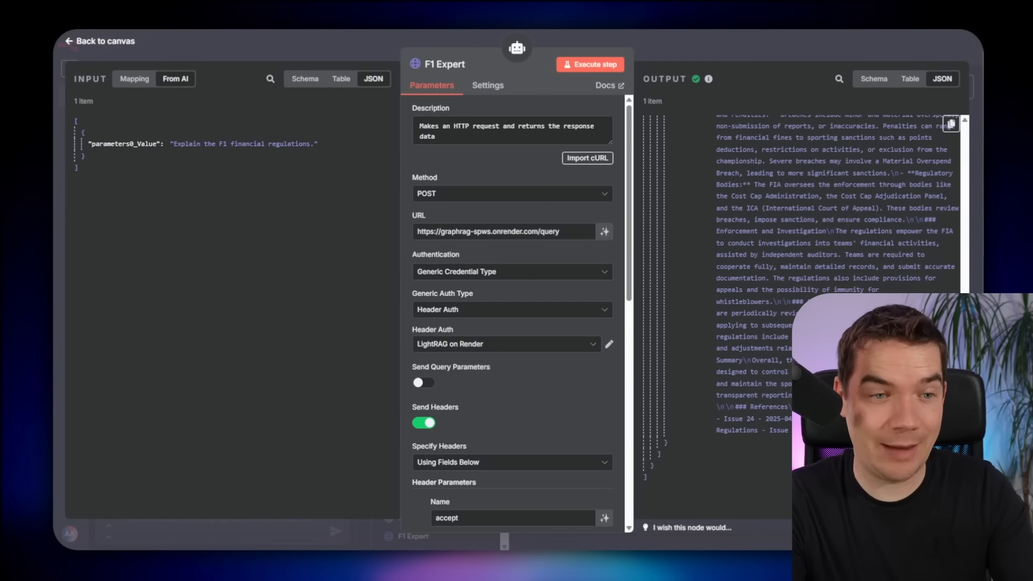
scroll(801, 242, "up", 5)
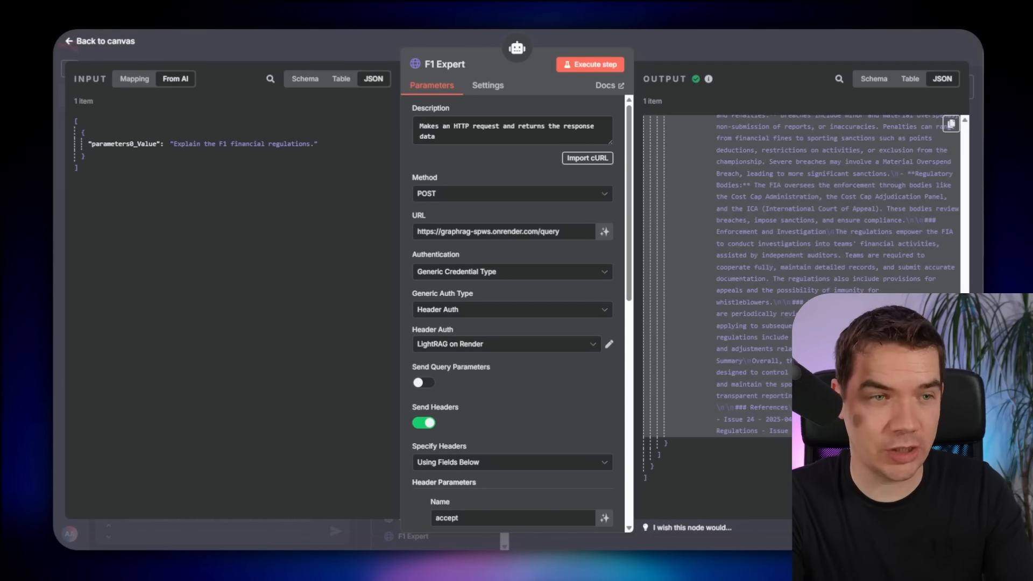
scroll(801, 242, "up", 2)
scroll(519, 430, "down", 5)
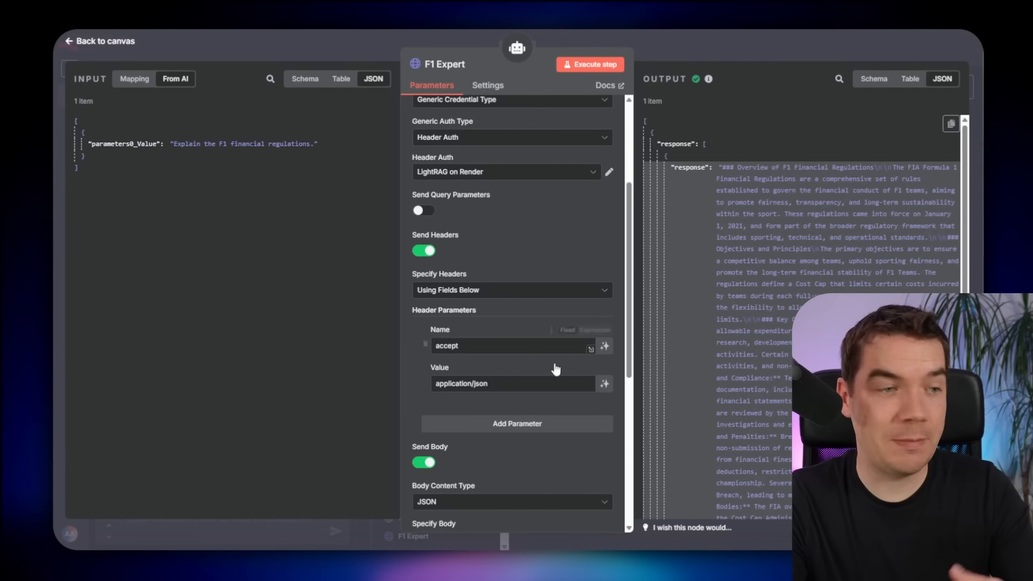
scroll(521, 433, "down", 2)
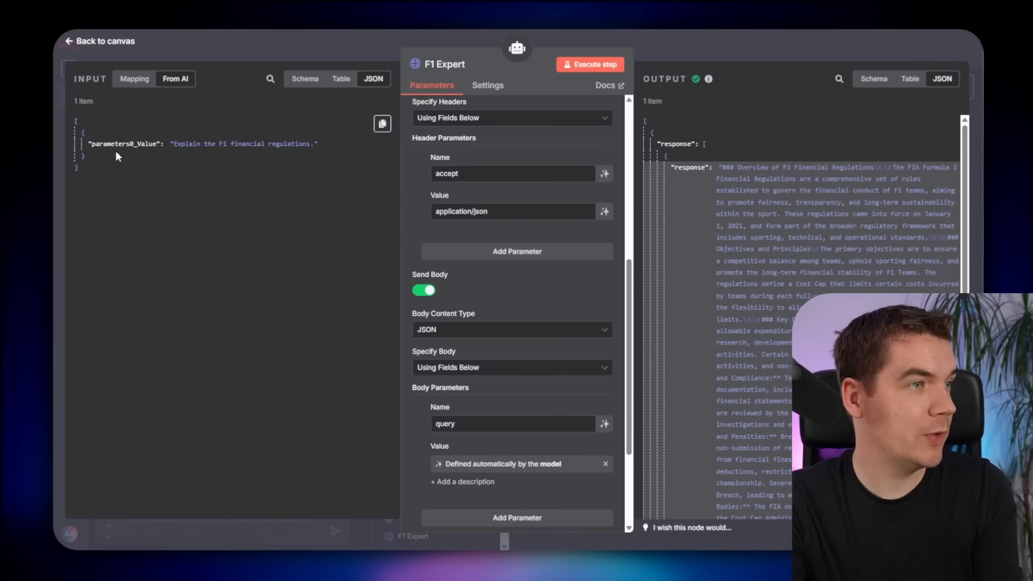
scroll(512, 299, "down", 1)
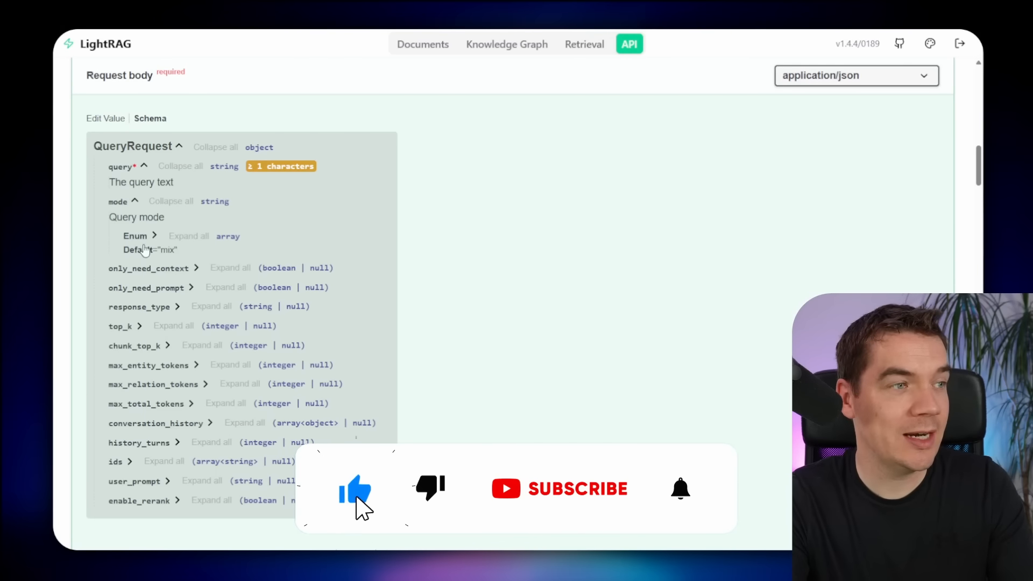
double_click(167, 250)
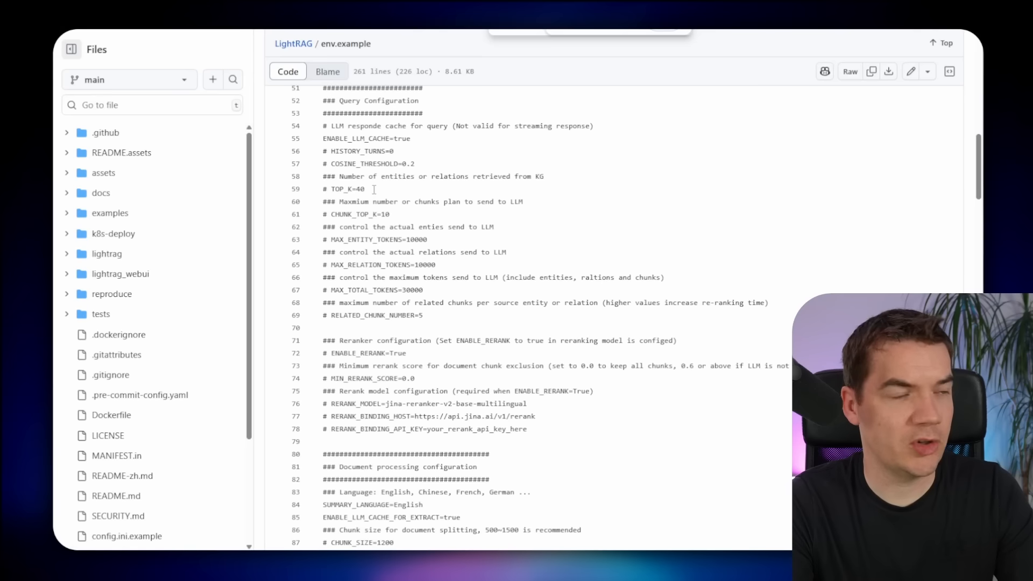
Step: Highlight TOP_K=40, CHUNK_TOP_K=10 and MAX_TOTAL_TOKENS=30000 in env.example
left_click_drag(366, 189, 338, 193)
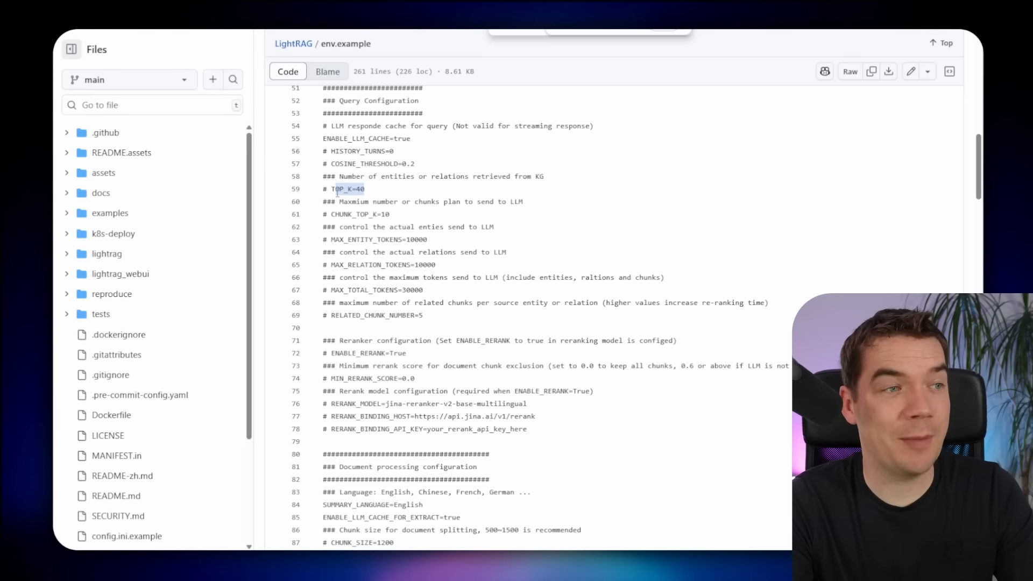
left_click_drag(408, 216, 342, 218)
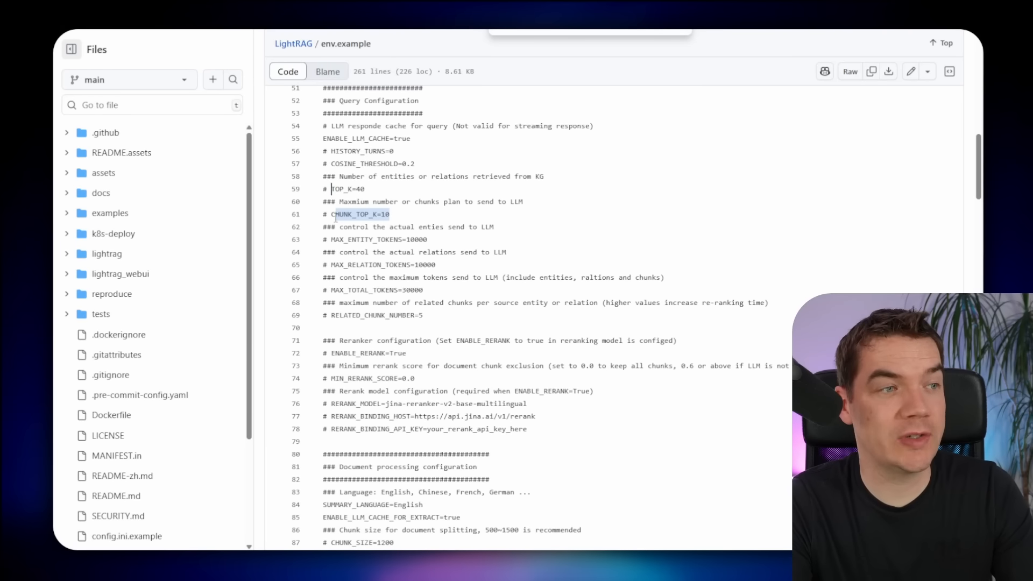
left_click(372, 290)
left_click_drag(433, 294, 398, 291)
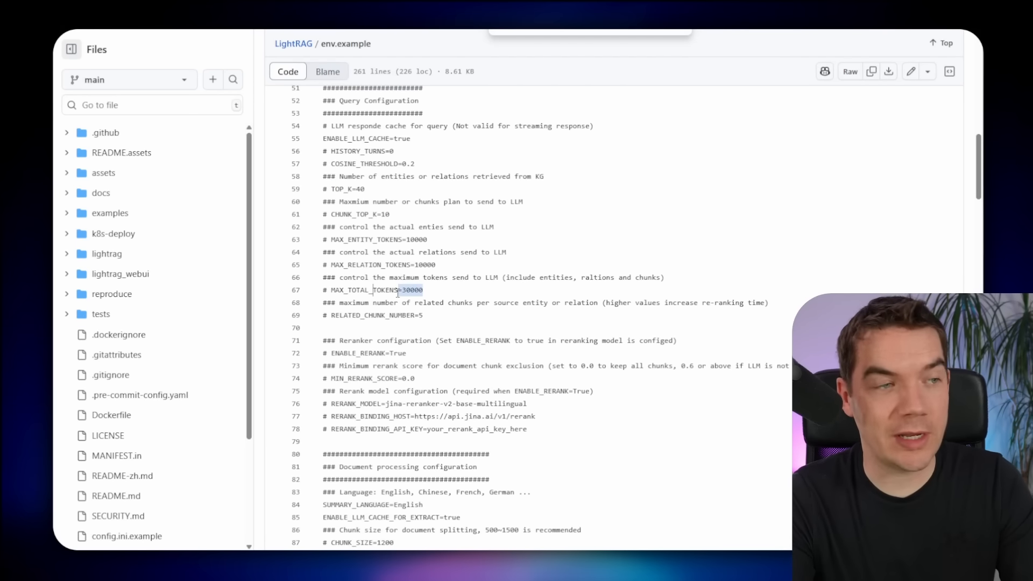
left_click(398, 291)
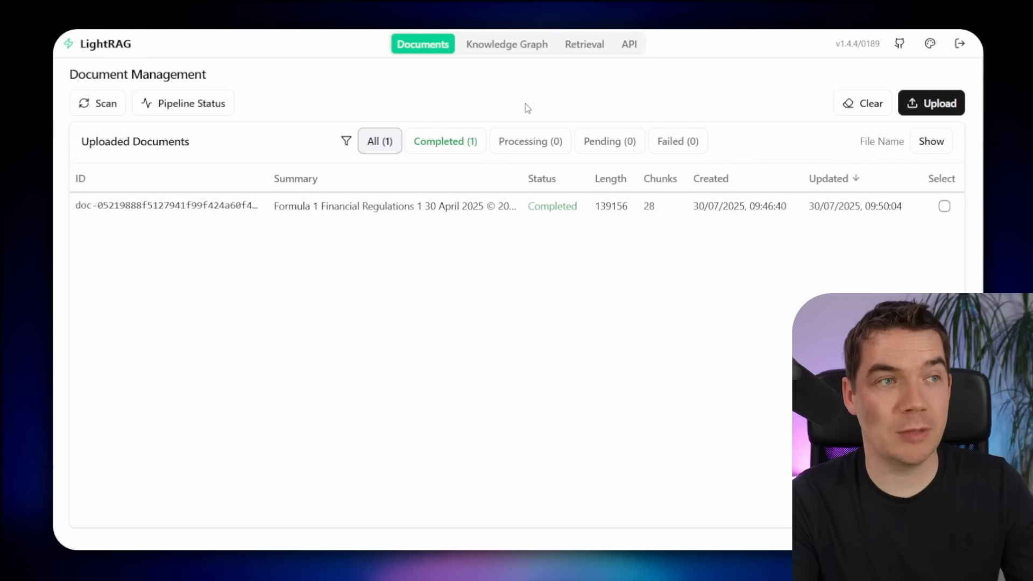
Step: Open the Knowledge Graph tab of the LightRAG web UI
left_click(517, 48)
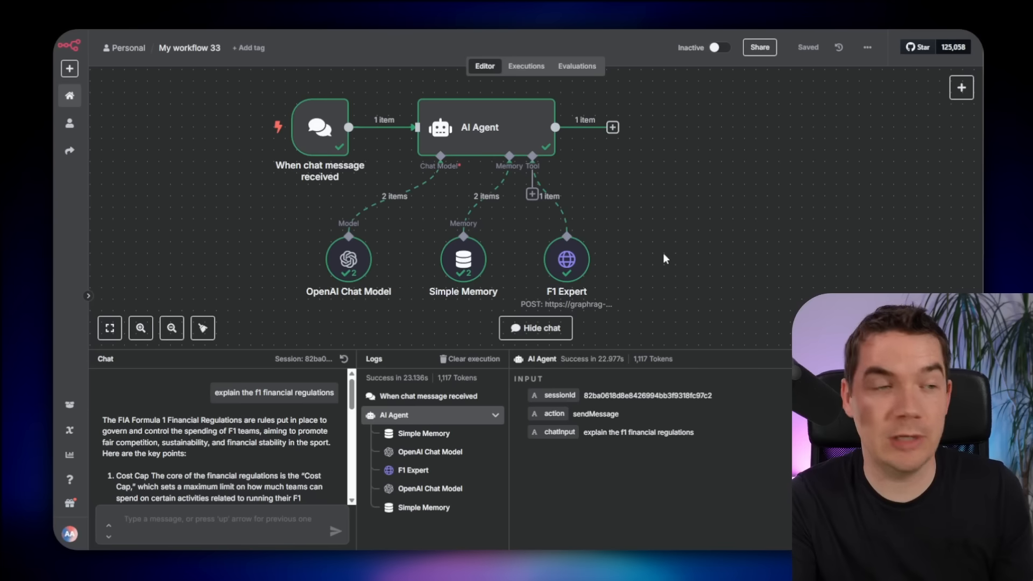
Step: Drag the F1 Expert node a few pixels up on the My workflow 33 canvas
left_click_drag(586, 261, 586, 250)
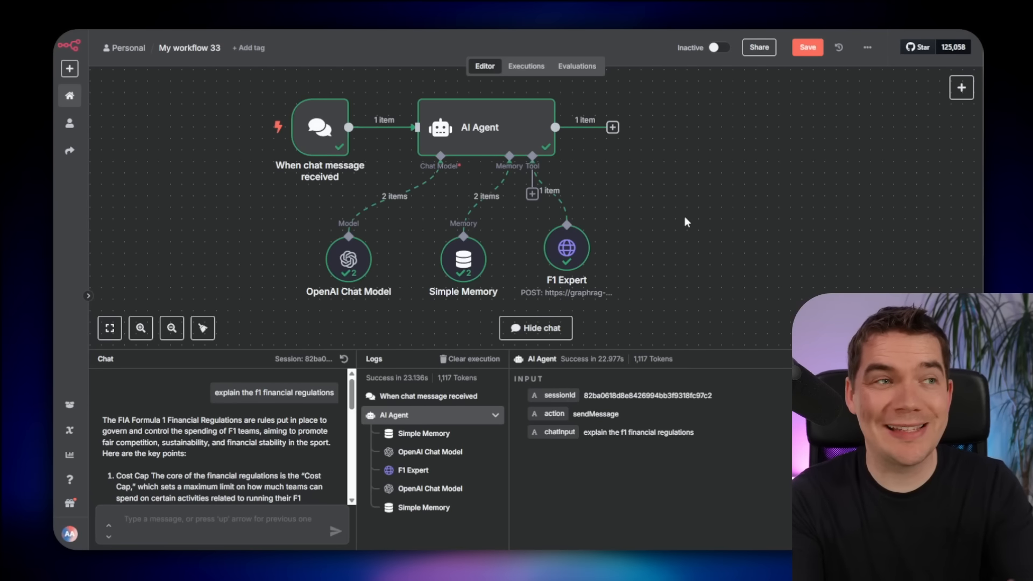
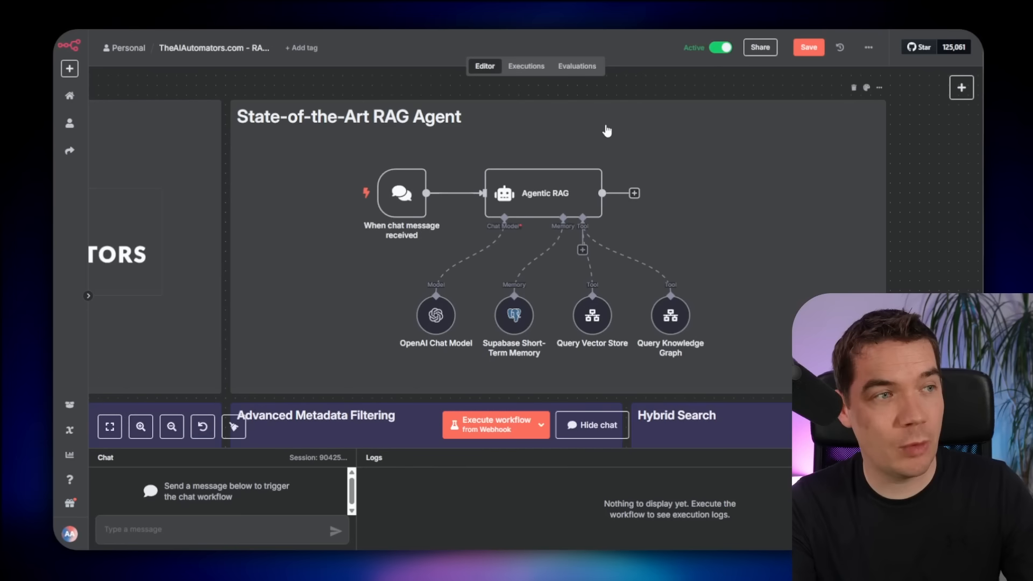
left_click_drag(907, 154, 915, 160)
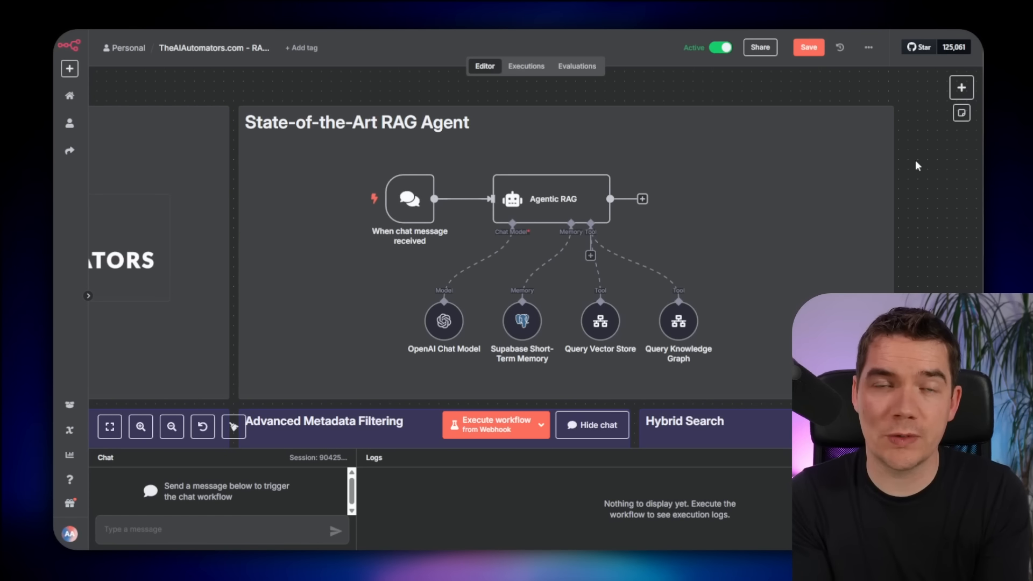
scroll(753, 186, "down", 6)
scroll(596, 217, "up", 4)
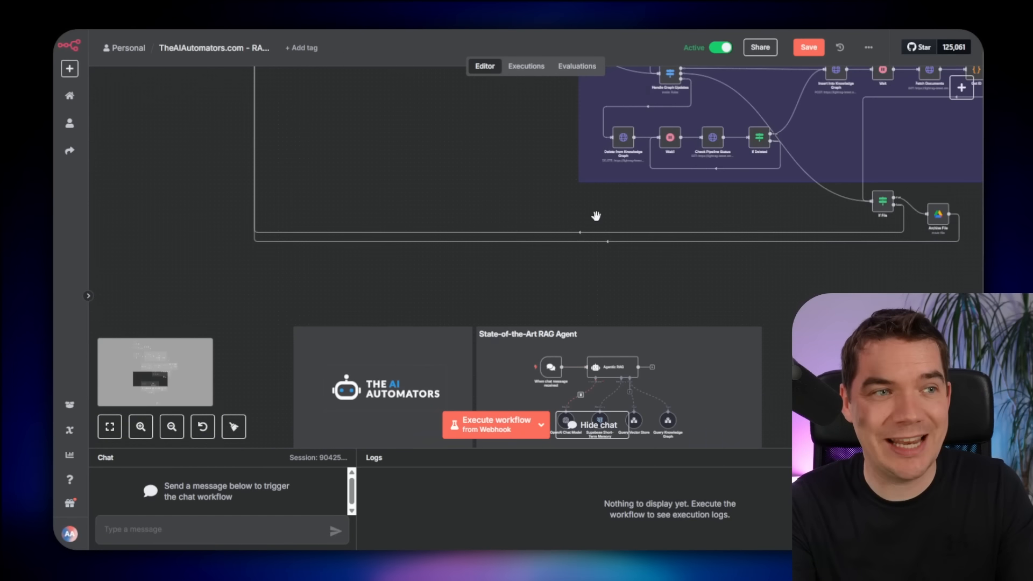
scroll(599, 221, "up", 5)
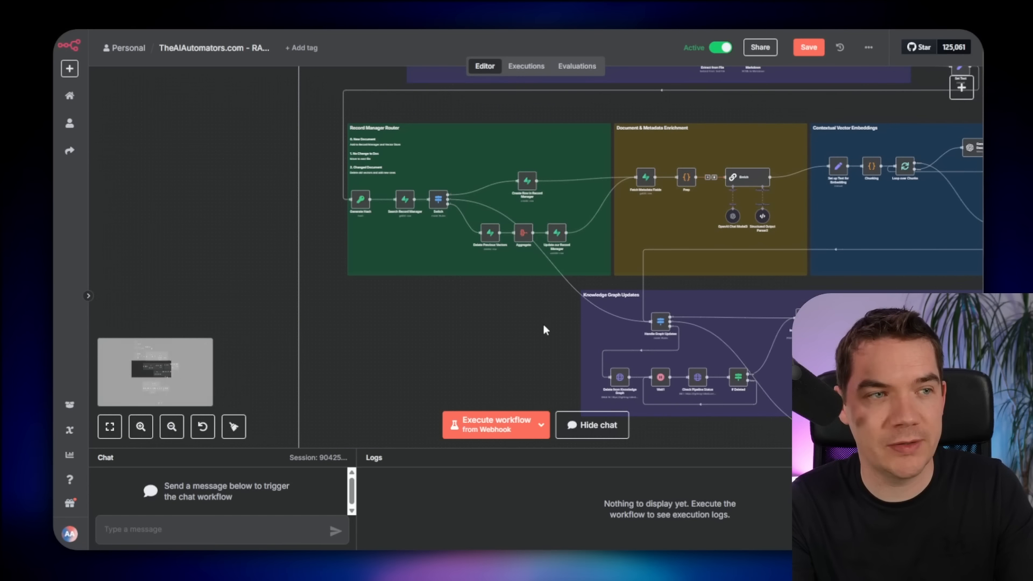
scroll(545, 330, "up", 4)
scroll(619, 296, "right", 4)
scroll(826, 207, "up", 1)
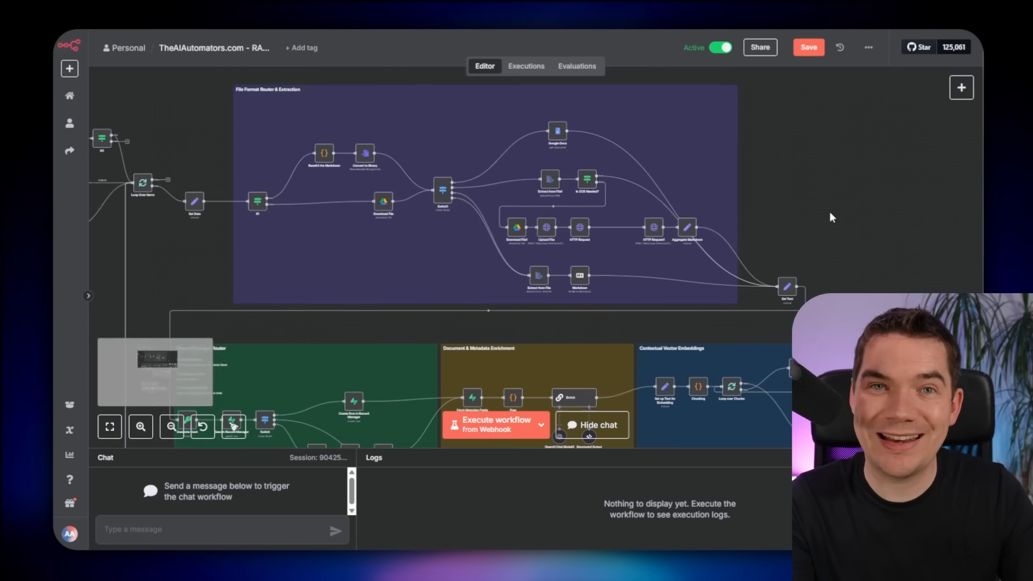
left_click_drag(825, 226, 862, 151)
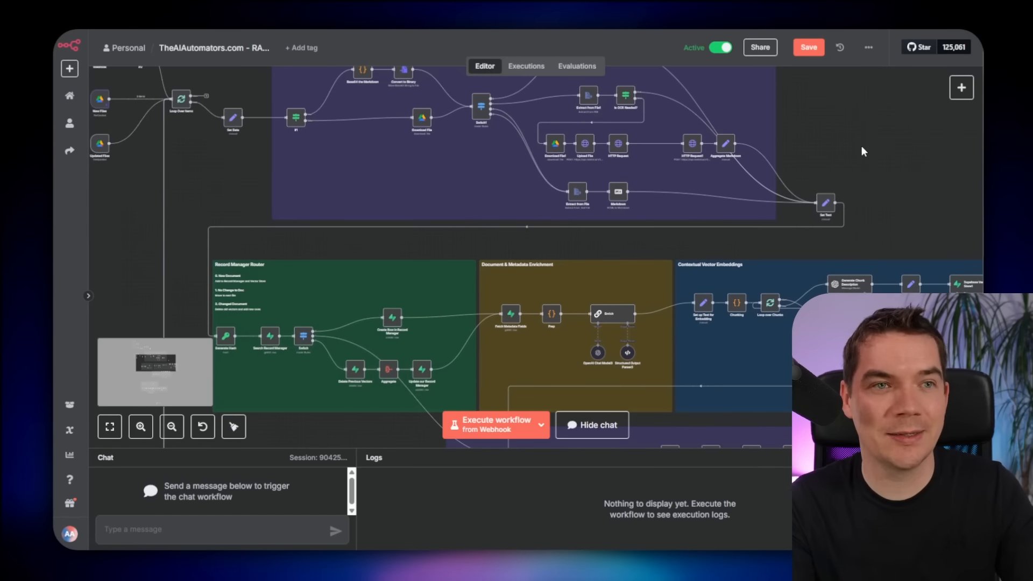
scroll(886, 159, "down", 2)
scroll(731, 239, "down", 2)
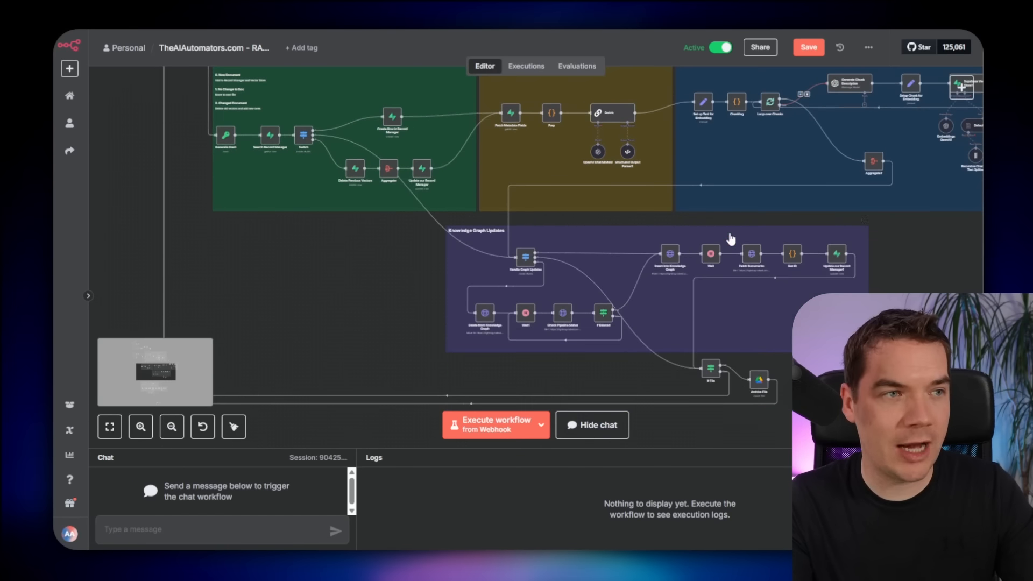
scroll(673, 251, "up", 2)
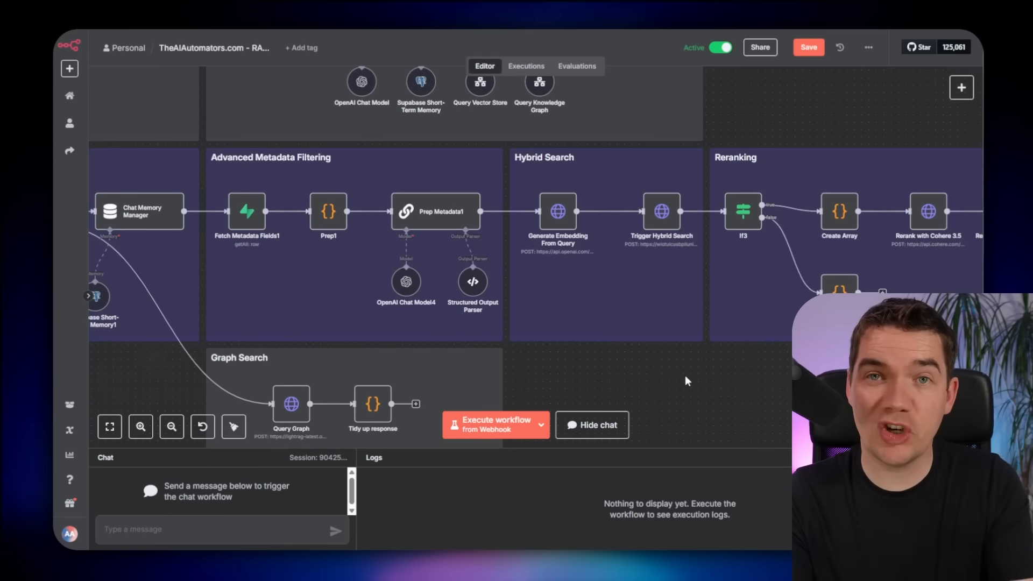
scroll(686, 381, "up", 7)
left_click_drag(737, 228, 878, 240)
scroll(562, 229, "up", 2)
scroll(563, 228, "up", 1)
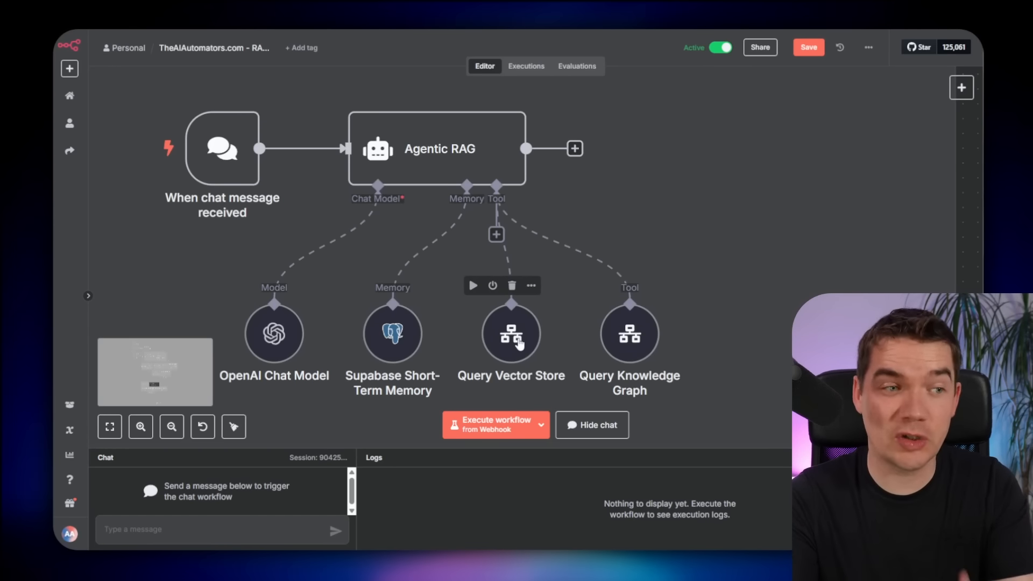
left_click_drag(717, 323, 714, 329)
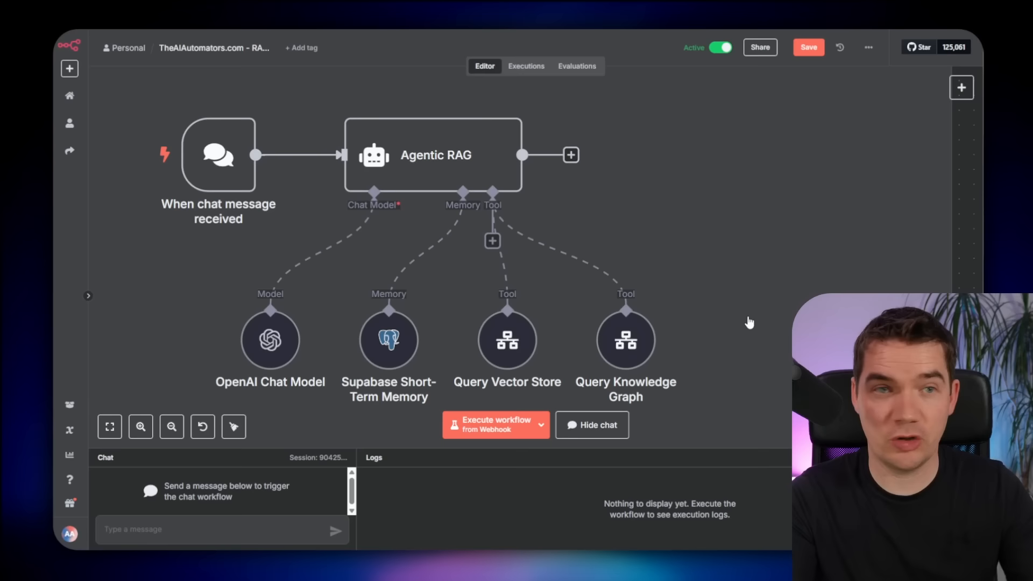
scroll(749, 323, "down", 3)
scroll(661, 218, "down", 1)
scroll(620, 230, "up", 2)
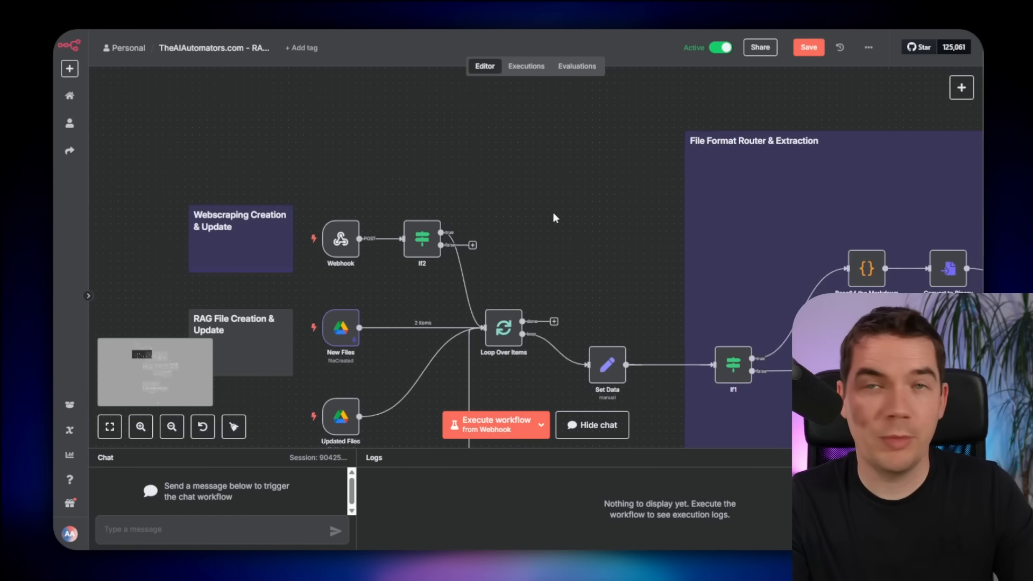
Step: Pan from the Webhook and RAG file triggers to the File Format Router & Extraction group
left_click_drag(550, 215, 608, 147)
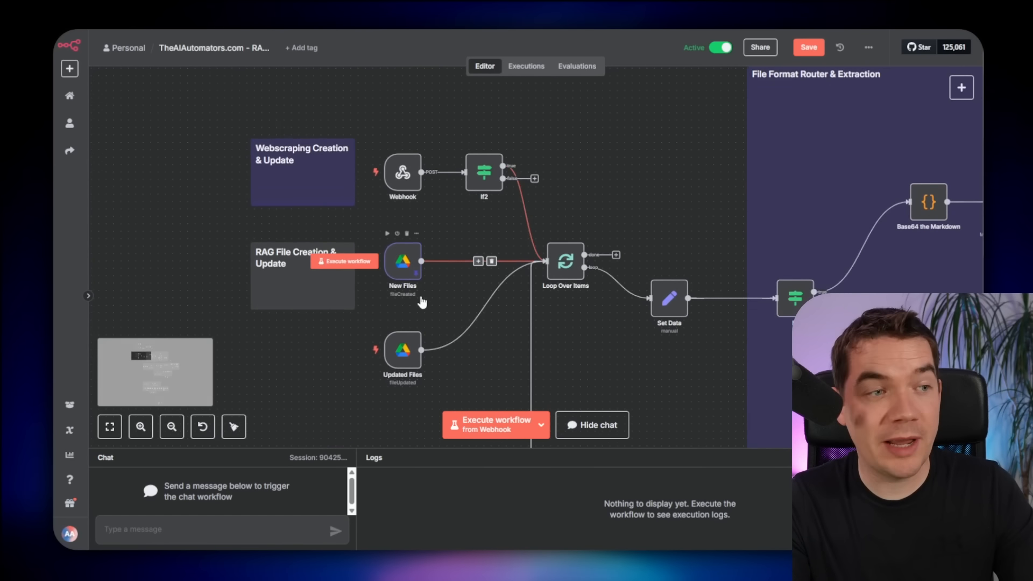
scroll(422, 293, "up", 2)
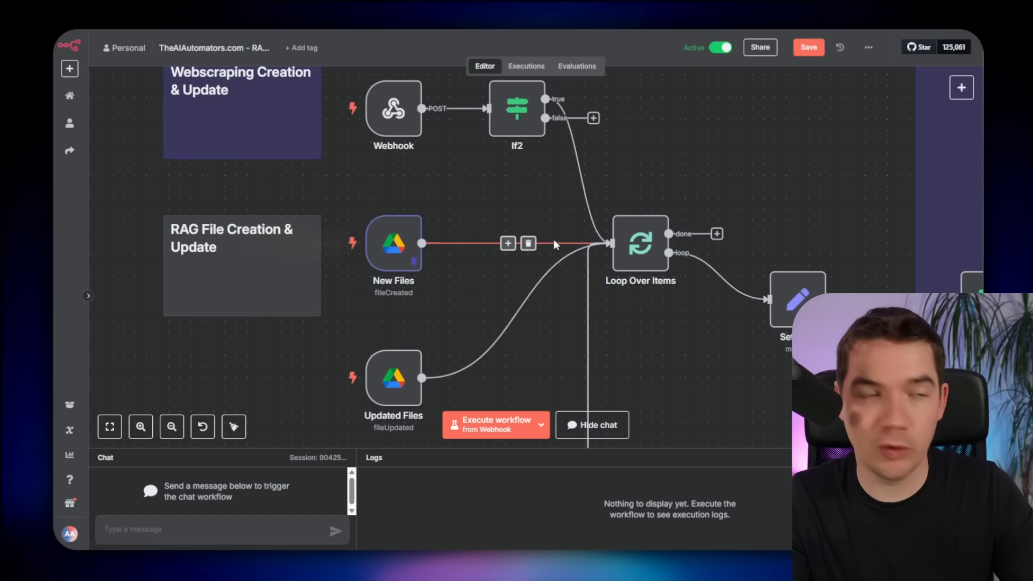
scroll(710, 198, "right", 2)
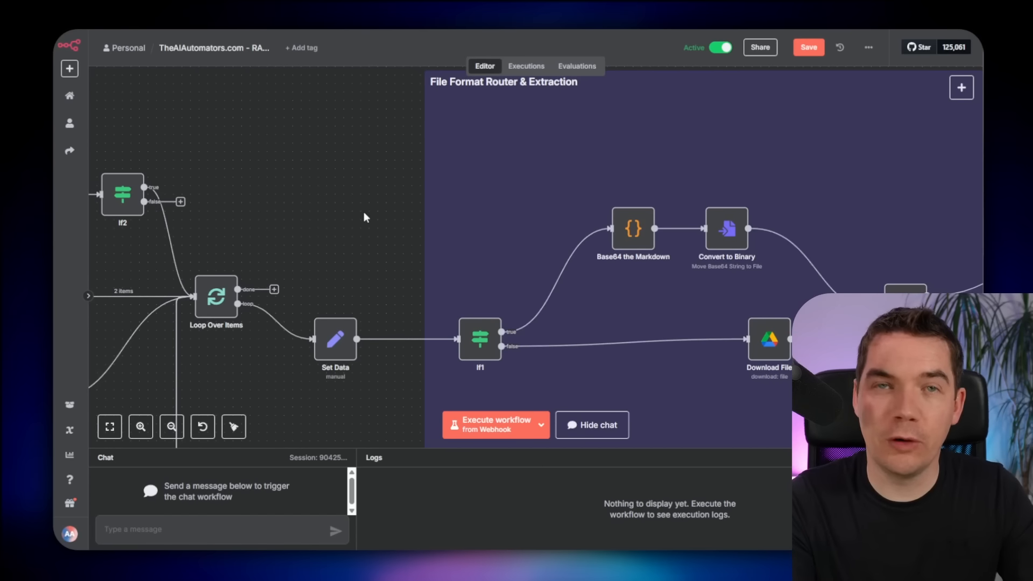
left_click_drag(386, 168, 242, 173)
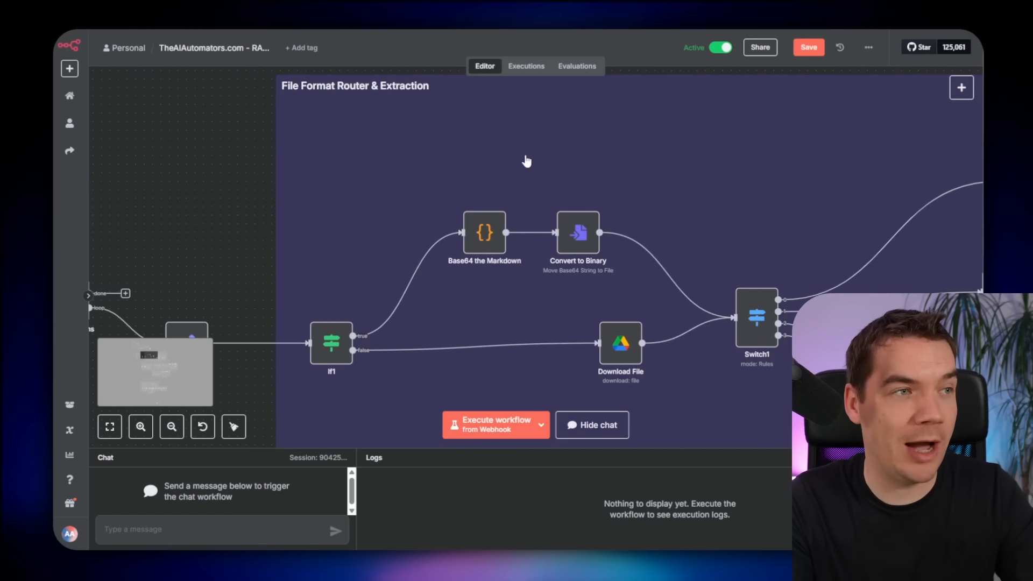
scroll(559, 263, "down", 1)
left_click_drag(737, 86, 344, 83)
scroll(587, 183, "down", 2)
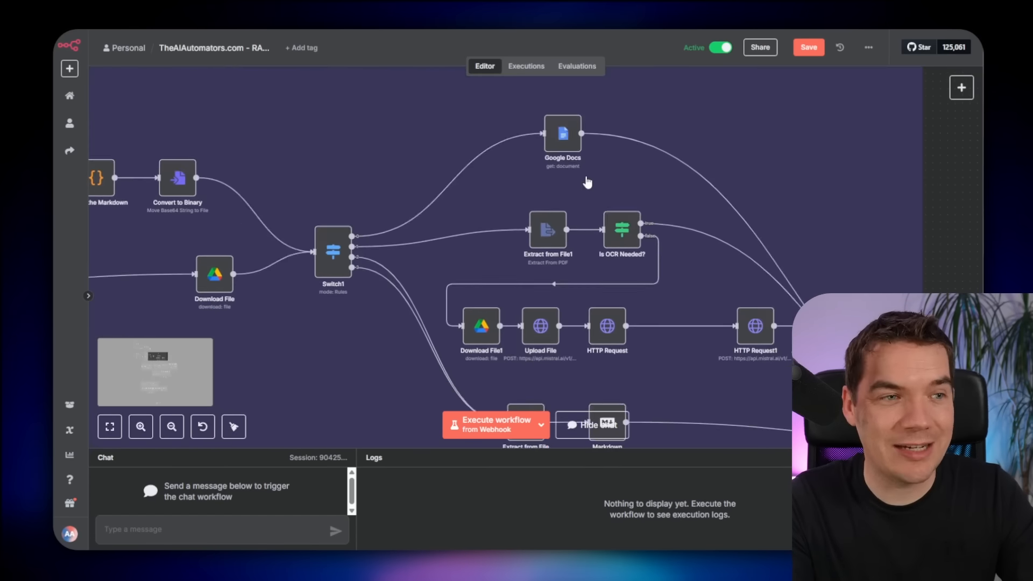
scroll(588, 183, "down", 2)
left_click_drag(957, 247, 911, 192)
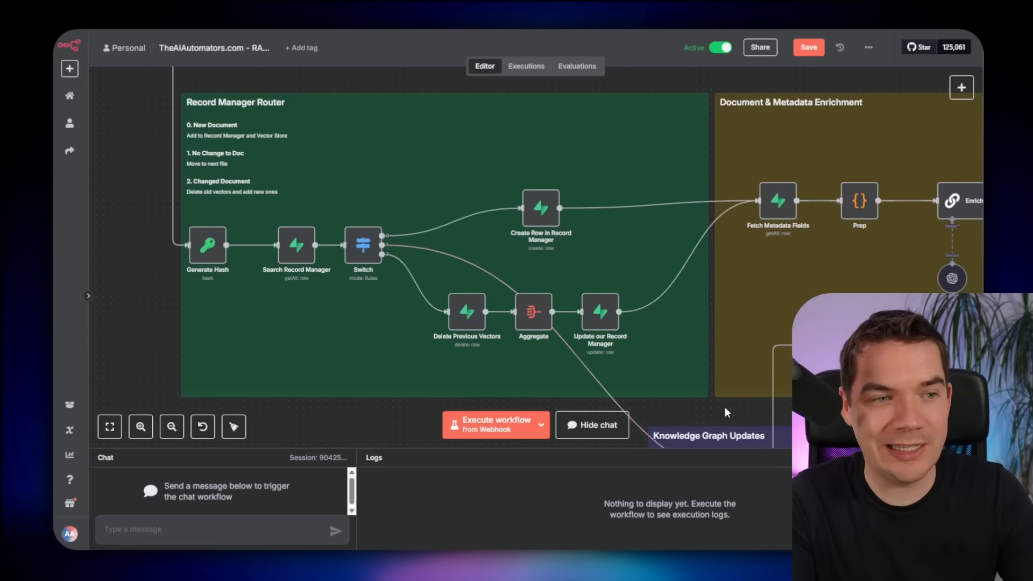
Step: Pan past the Record Manager Router and enrichment groups to centre the Knowledge Graph Updates nodes
left_click_drag(731, 407, 312, 417)
scroll(383, 158, "up", 1)
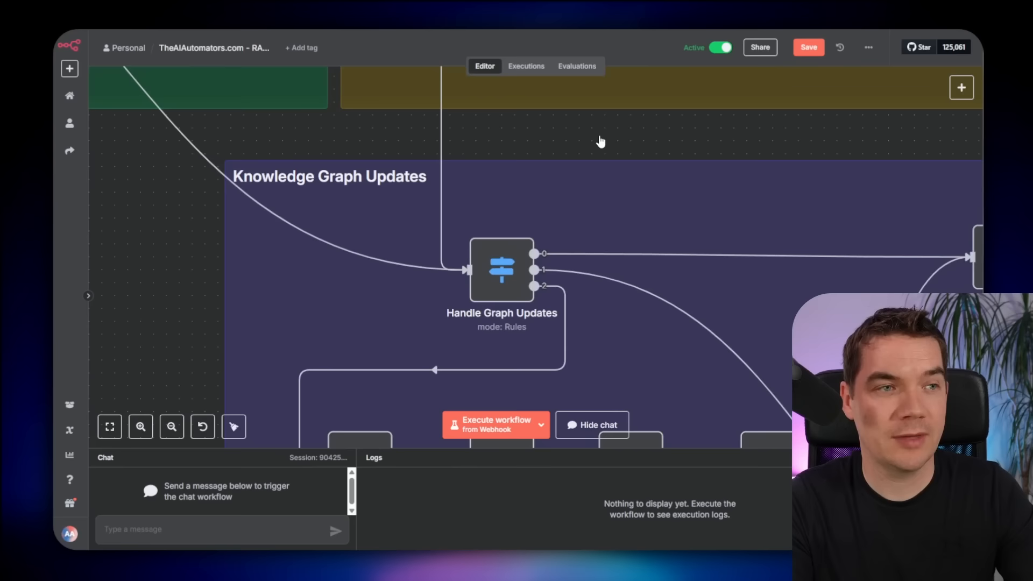
scroll(601, 141, "down", 1)
left_click_drag(614, 133, 477, 94)
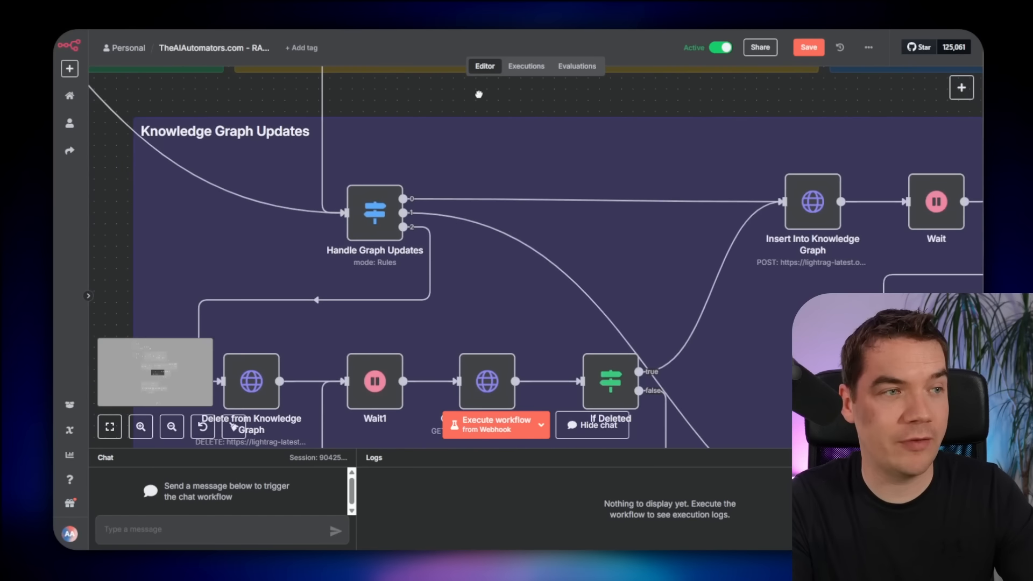
scroll(414, 178, "down", 1)
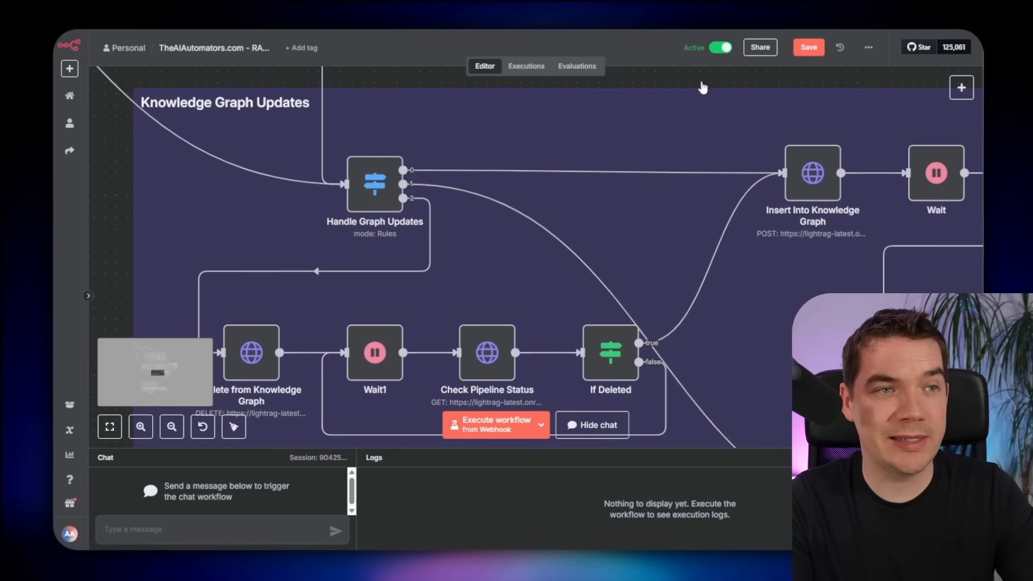
left_click_drag(135, 202, 79, 208)
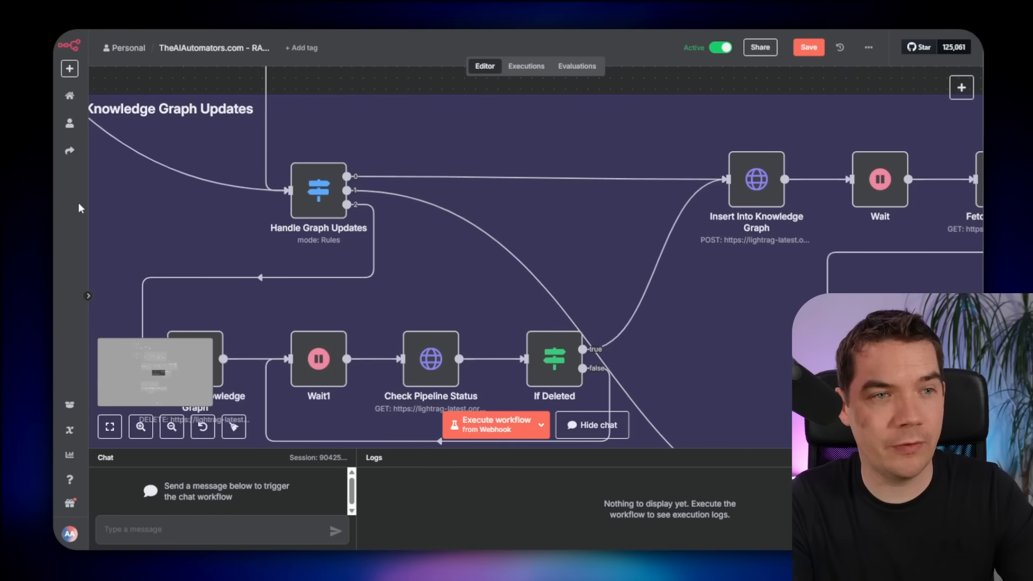
scroll(843, 203, "up", 2)
Step: Inspect the Insert Into Knowledge Graph and Fetch Documents requests, then pan to Get ID and the record manager update
double_click(717, 175)
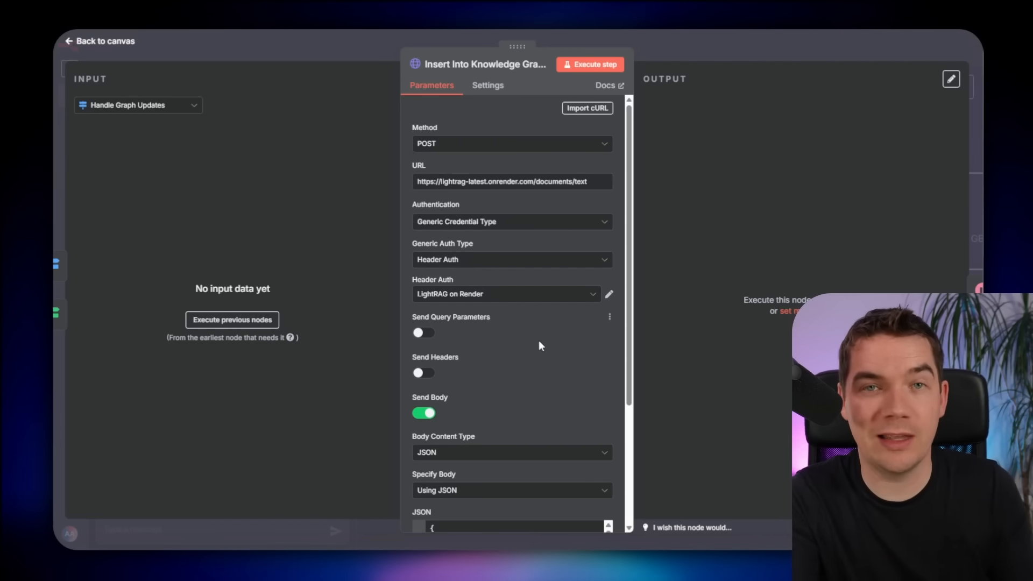
double_click(488, 218)
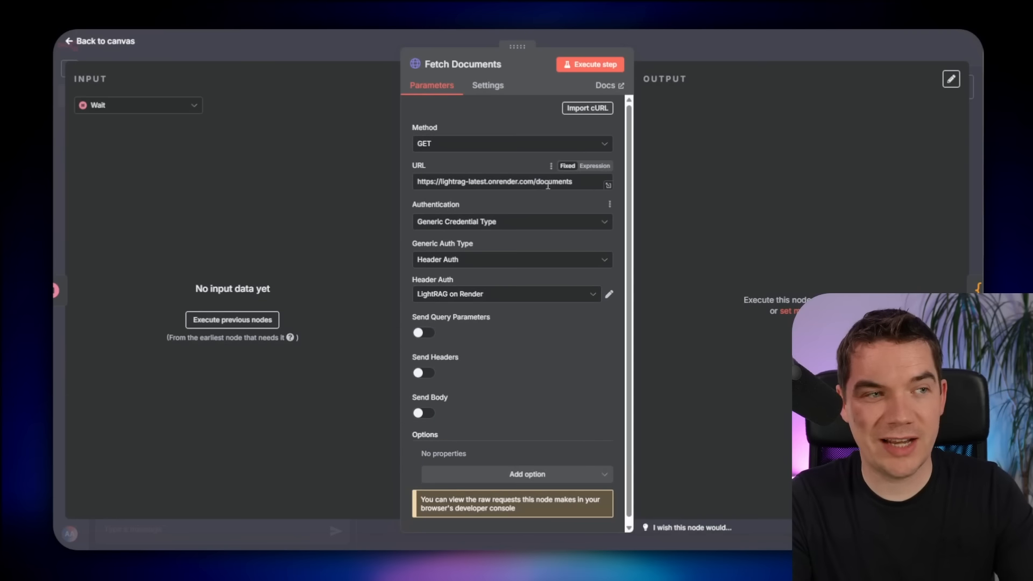
key("Escape")
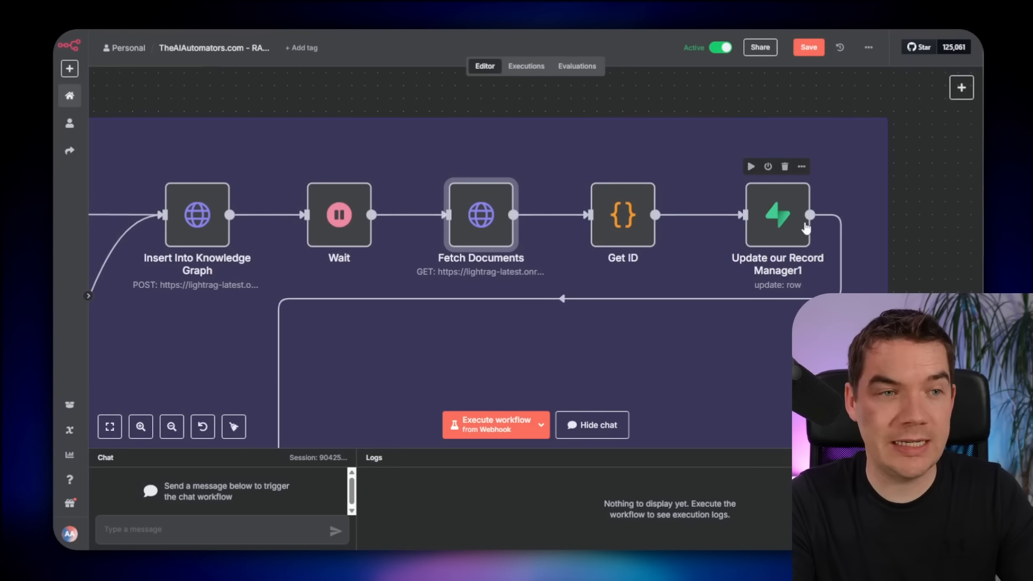
left_click_drag(922, 189, 848, 175)
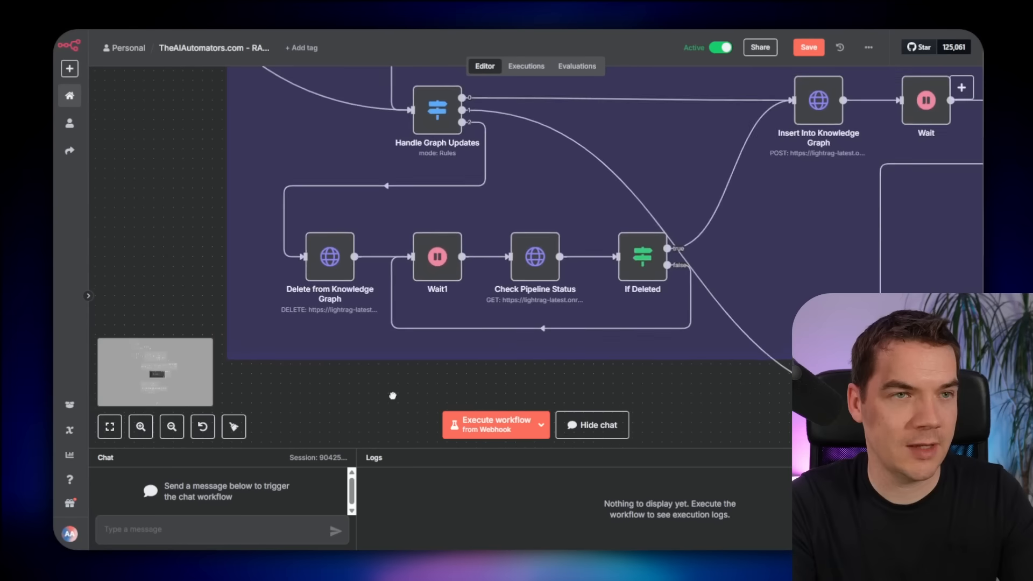
Step: Pan to the Delete from Knowledge Graph branch and its If Deleted check
left_click_drag(392, 396, 450, 408)
scroll(465, 271, "up", 2)
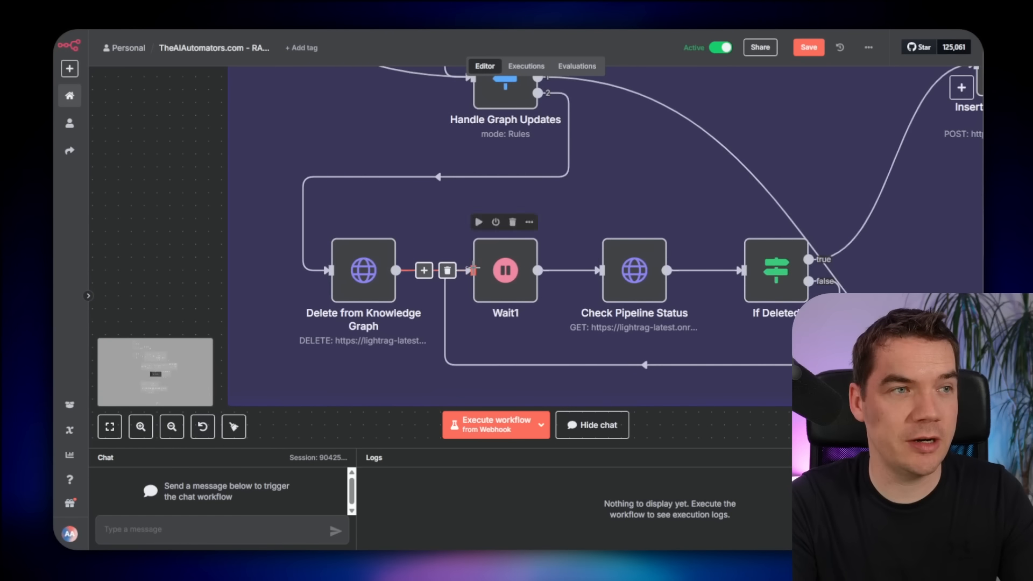
scroll(472, 271, "up", 1)
scroll(533, 166, "up", 3)
scroll(335, 325, "down", 2)
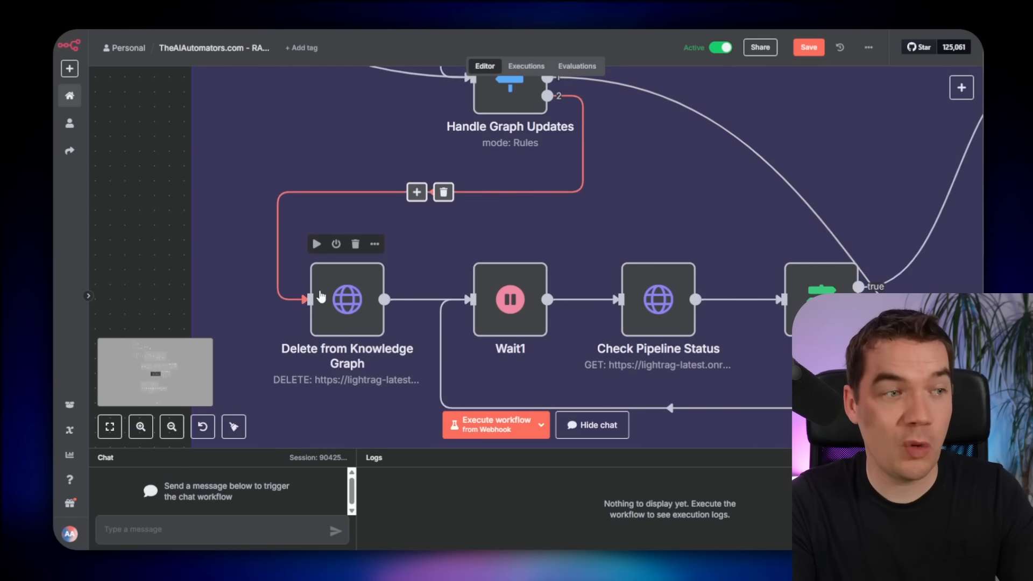
scroll(353, 323, "down", 1)
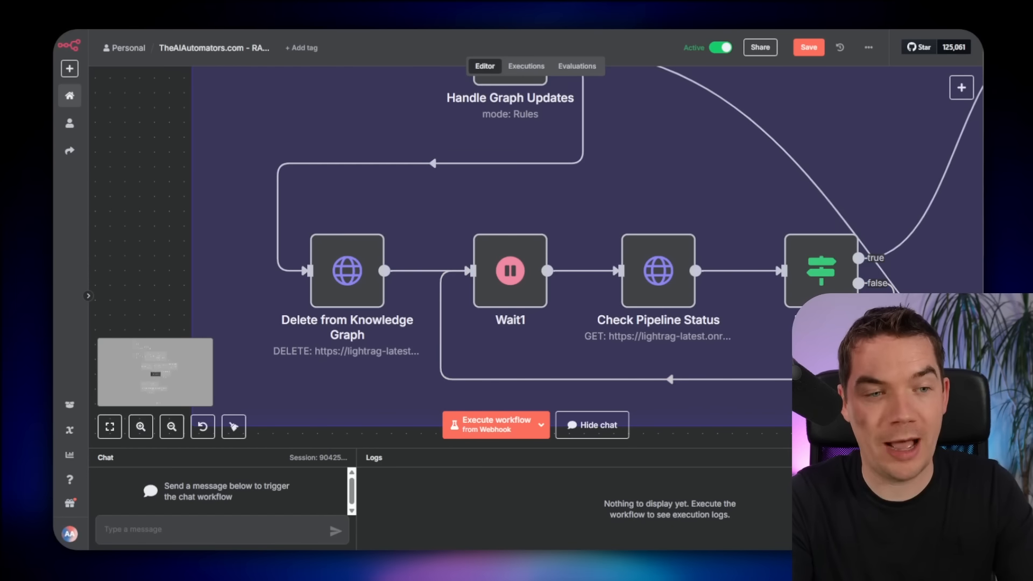
left_click_drag(803, 433, 690, 373)
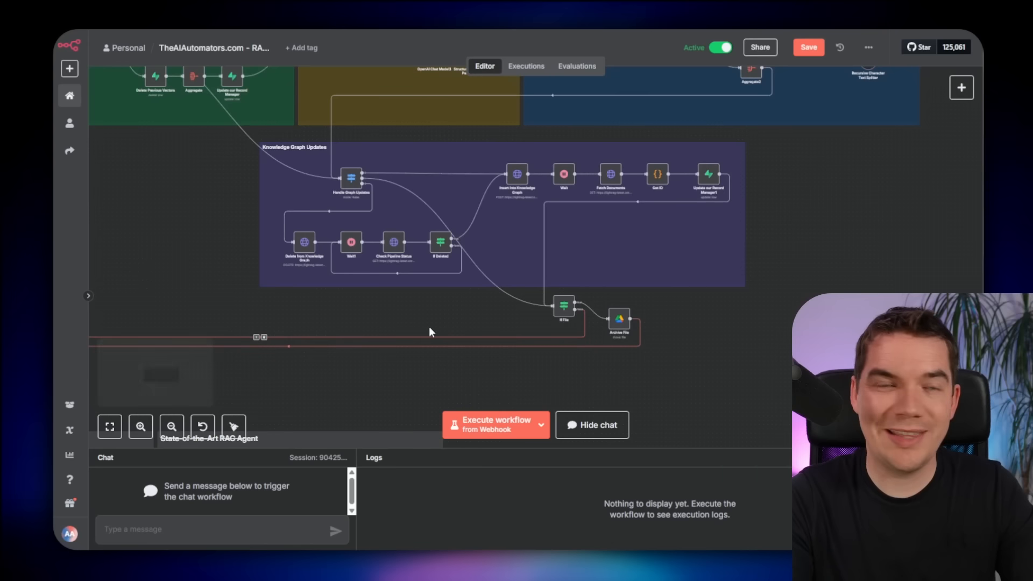
Step: Zoom out and move back to the State-of-the-Art RAG Agent sticky note
scroll(467, 353, "down", 1)
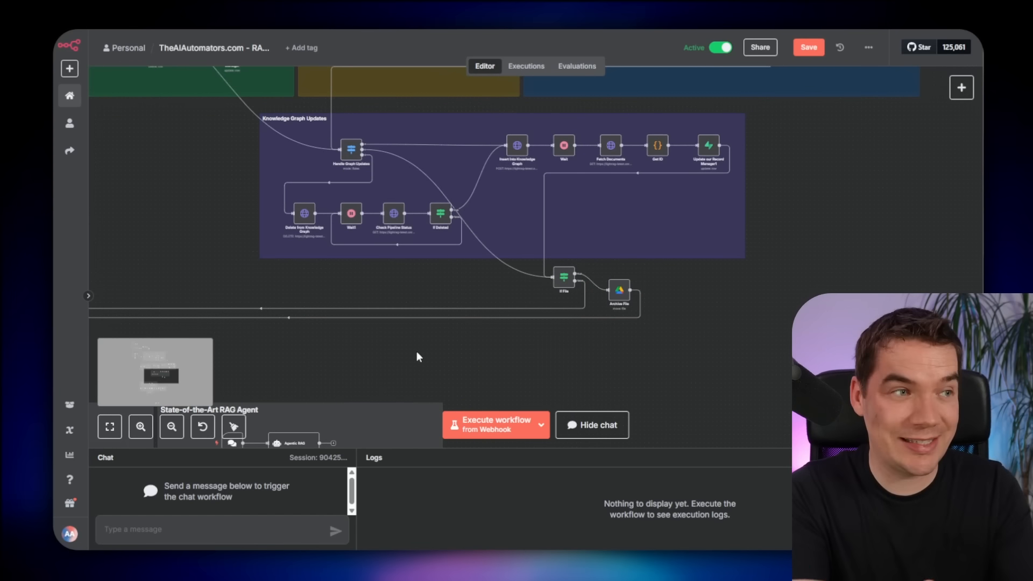
scroll(418, 353, "down", 3)
left_click_drag(419, 350, 826, 197)
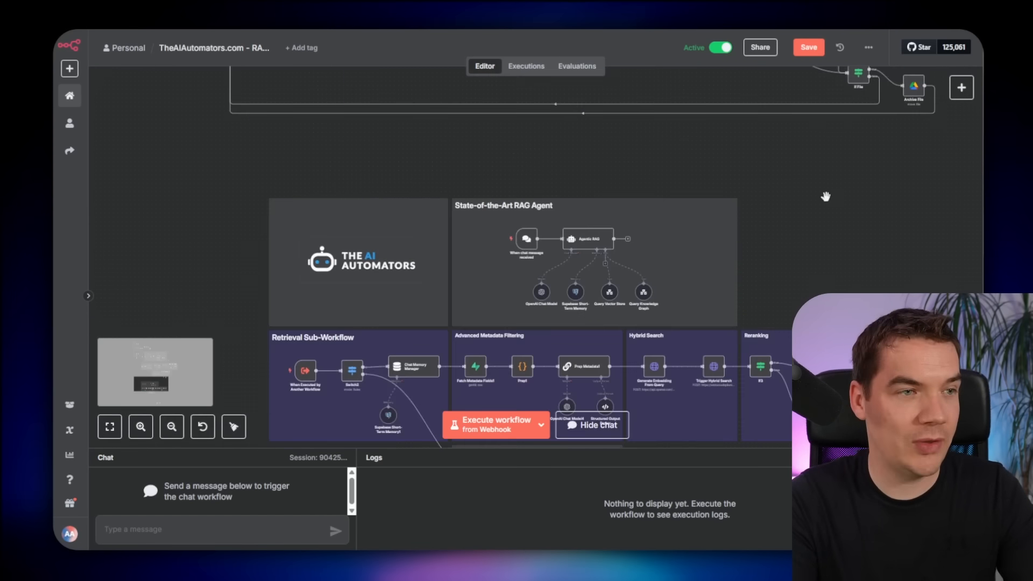
scroll(555, 285, "up", 3)
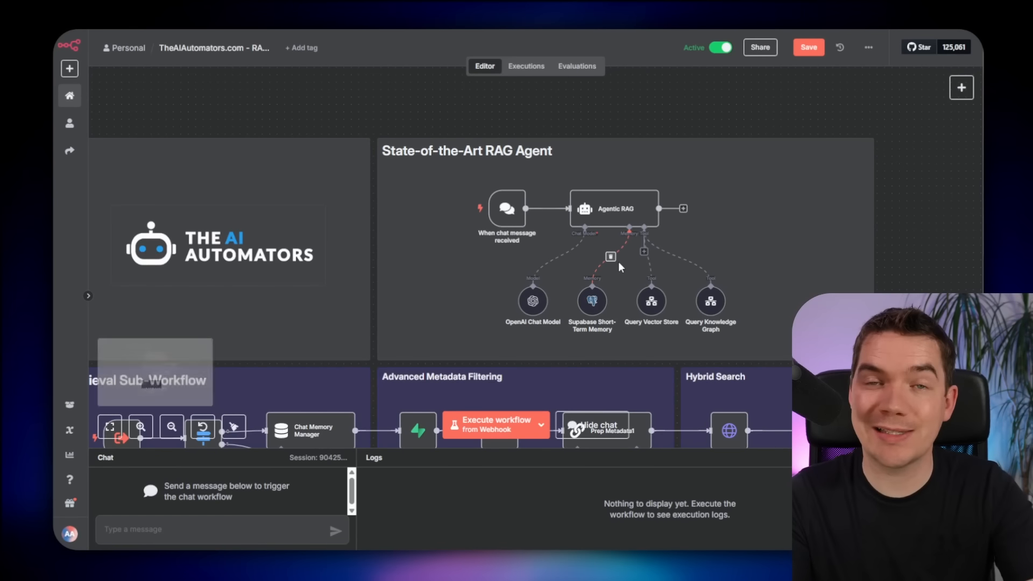
Step: Open the Query Knowledge Graph tool's settings from the agent section
scroll(751, 321, "up", 3)
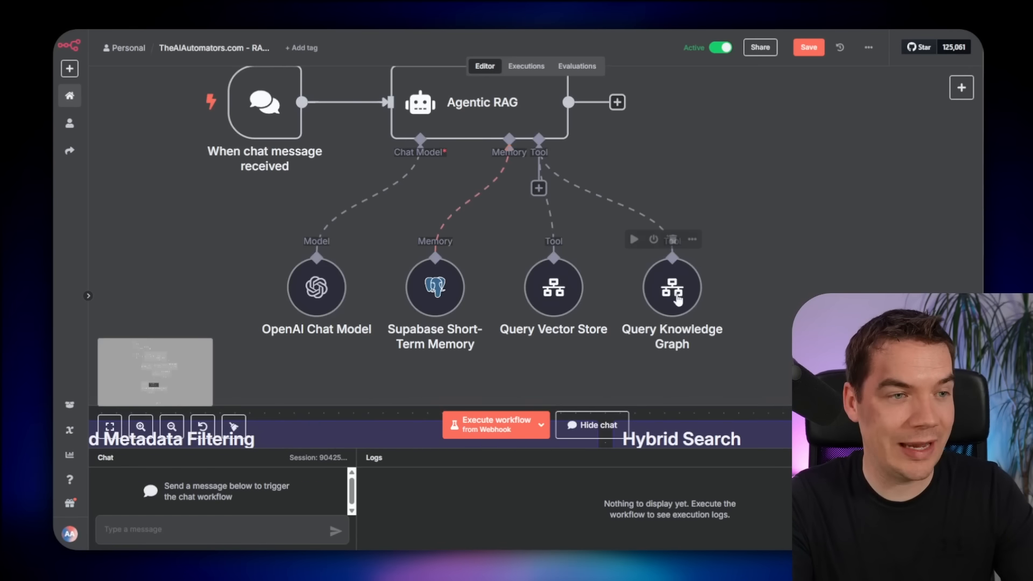
scroll(677, 291, "down", 1)
scroll(677, 291, "up", 1)
double_click(677, 290)
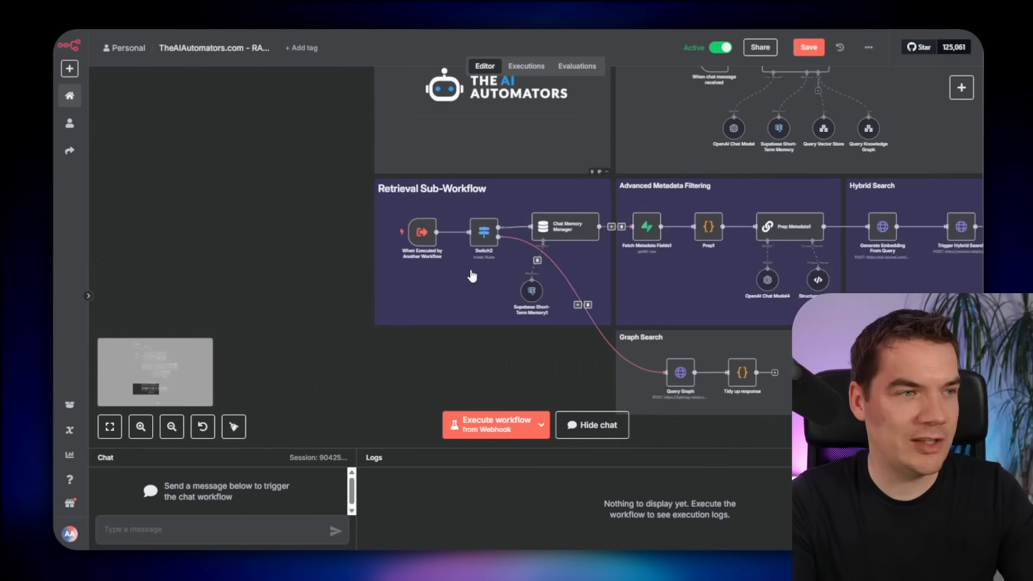
Step: Pan down to the Graph Search group and open its Query Graph step
scroll(472, 276, "up", 2)
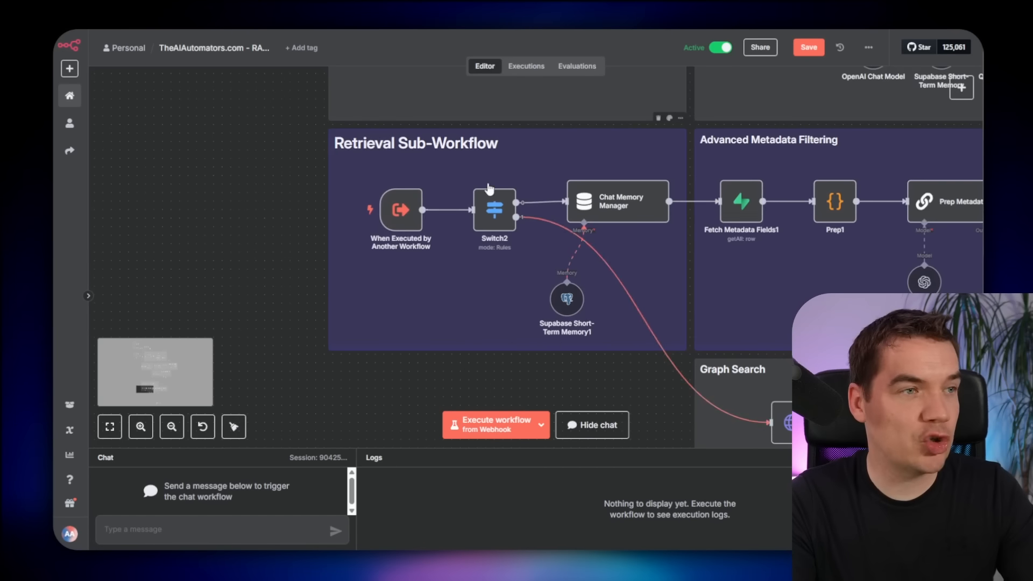
scroll(476, 288, "up", 2)
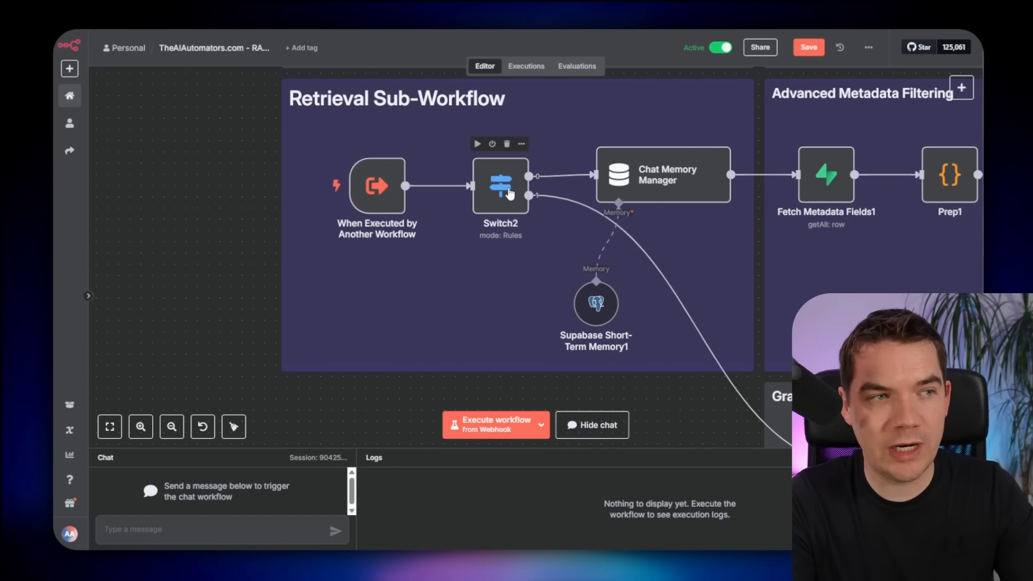
scroll(508, 198, "down", 1)
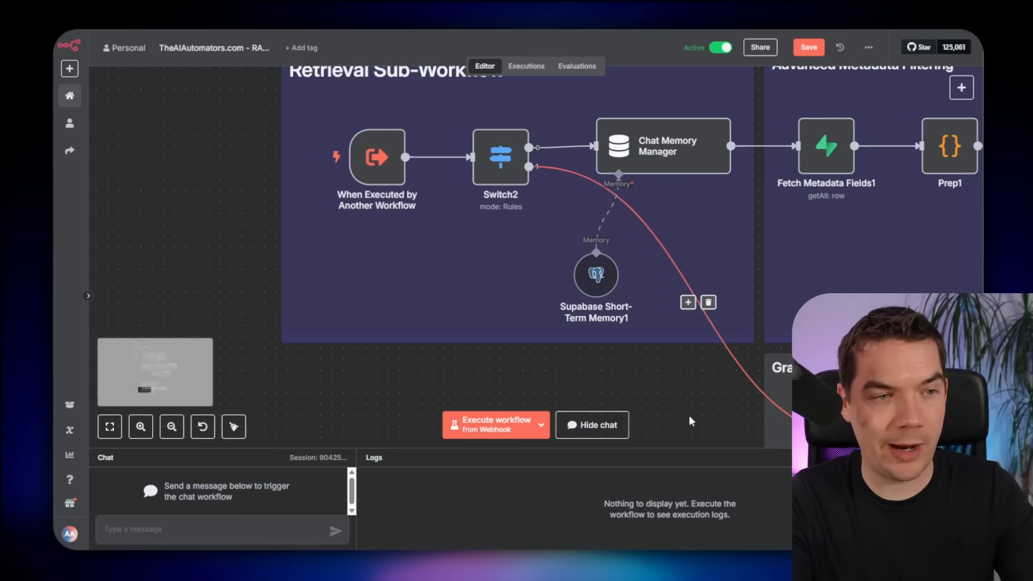
left_click_drag(702, 413, 287, 213)
scroll(488, 298, "up", 2)
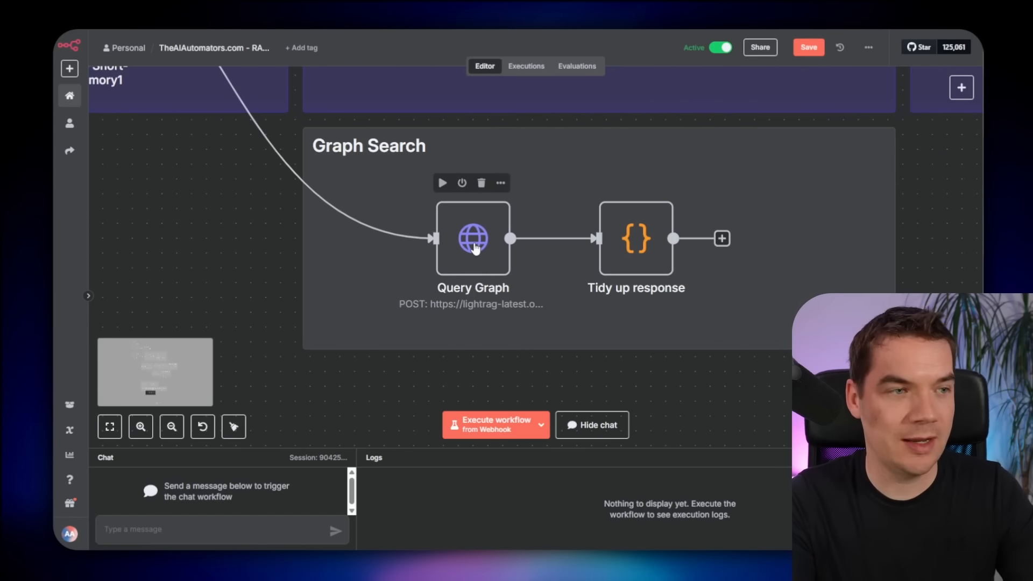
double_click(474, 245)
Step: Review Query Graph's LightRAG /query URL and the only_need_context setting in its JSON body
left_click(552, 182)
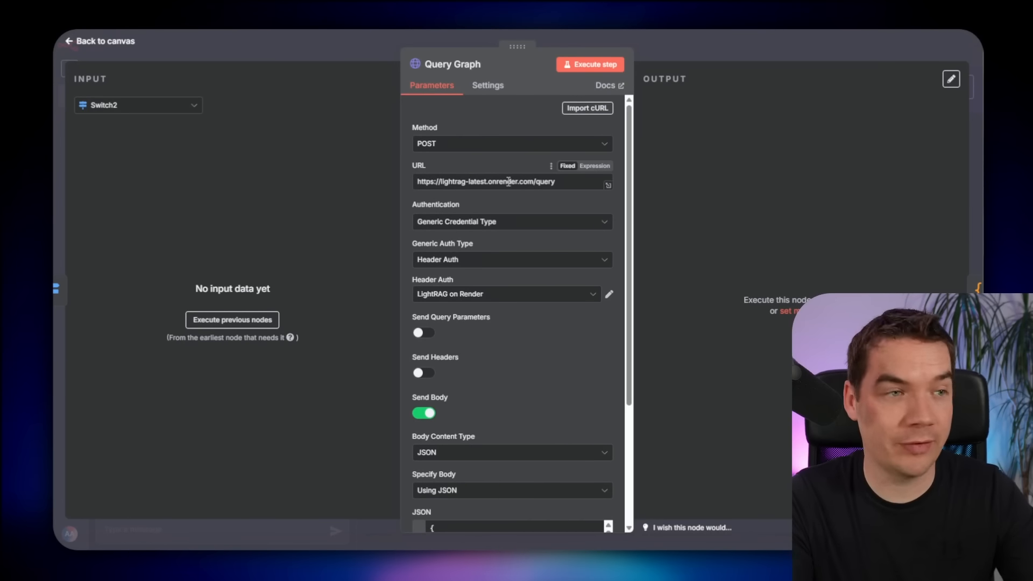
scroll(552, 256, "down", 3)
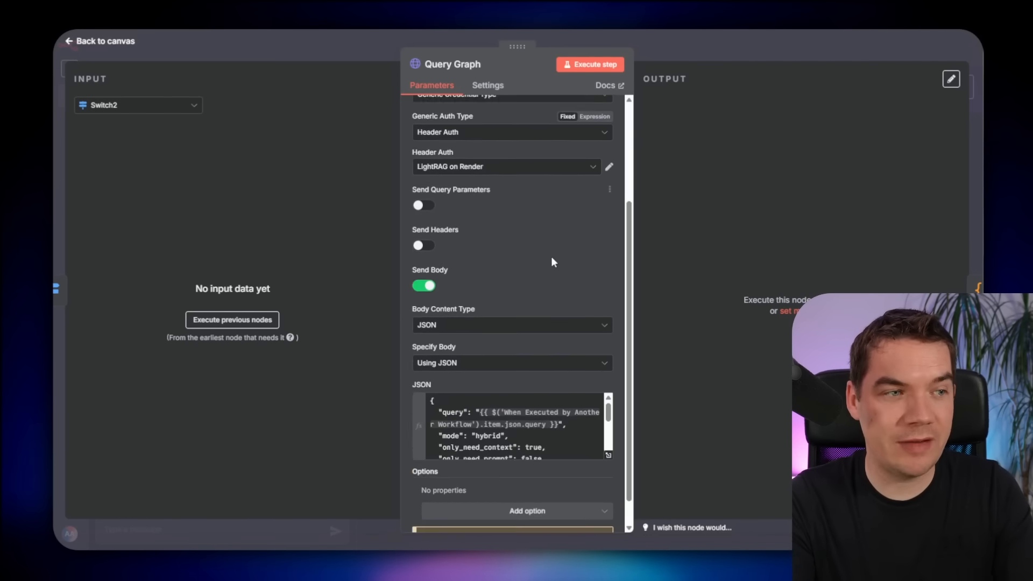
left_click(607, 412)
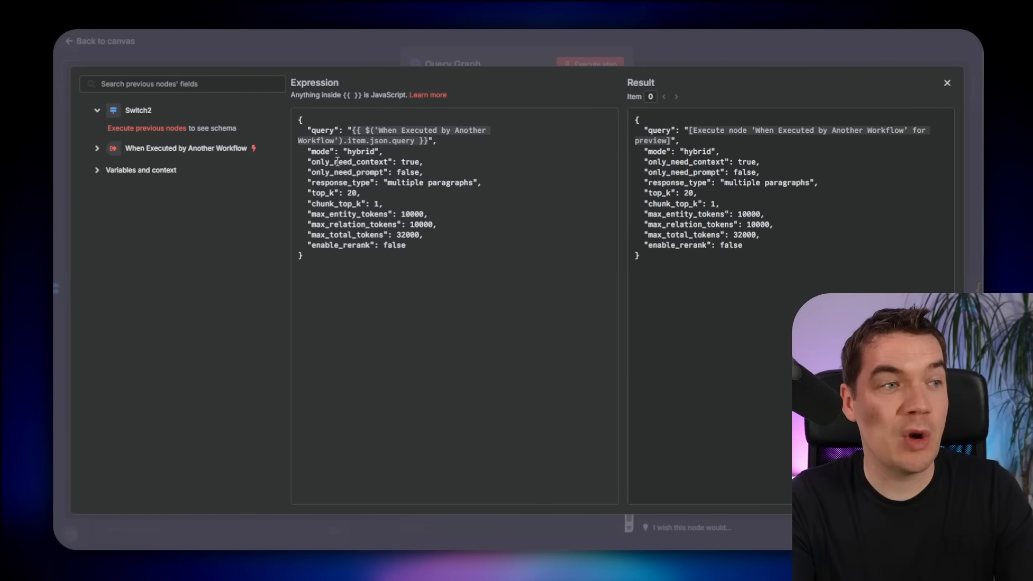
left_click_drag(322, 164, 387, 167)
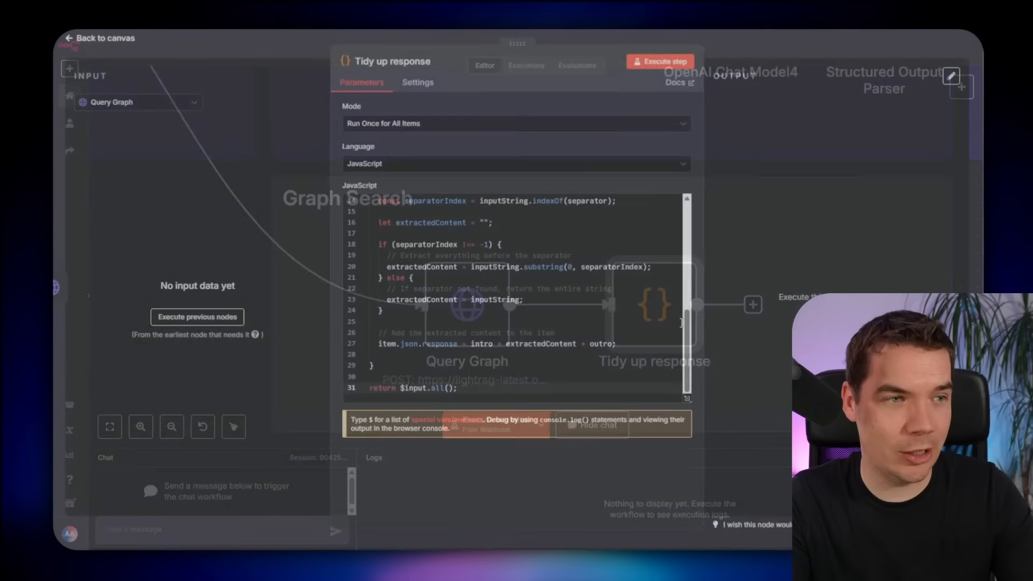
scroll(680, 322, "up", 5)
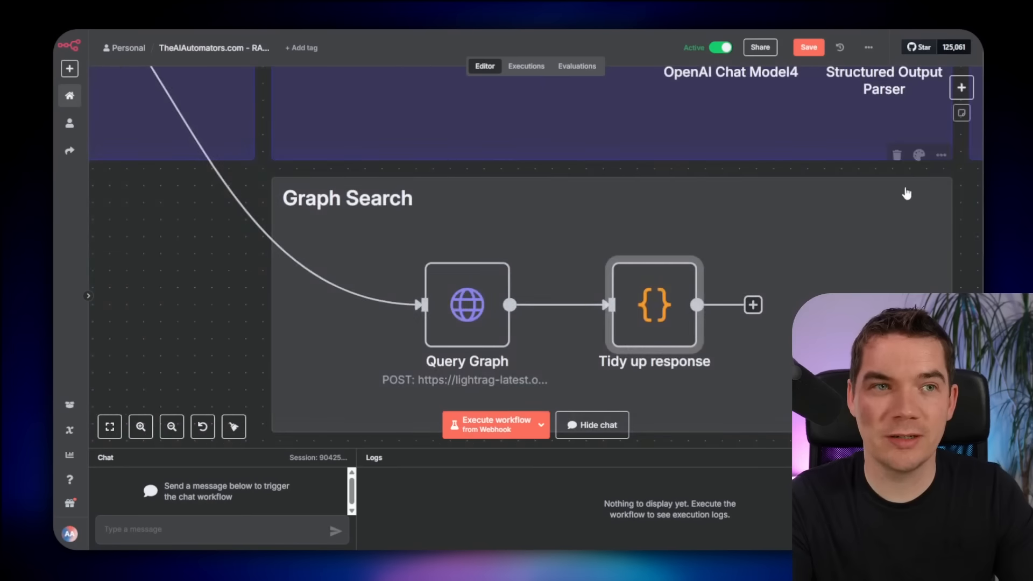
scroll(940, 235, "down", 2)
Step: Pan back up to the Agentic RAG section and put the cursor in the chat input
left_click_drag(956, 215, 718, 310)
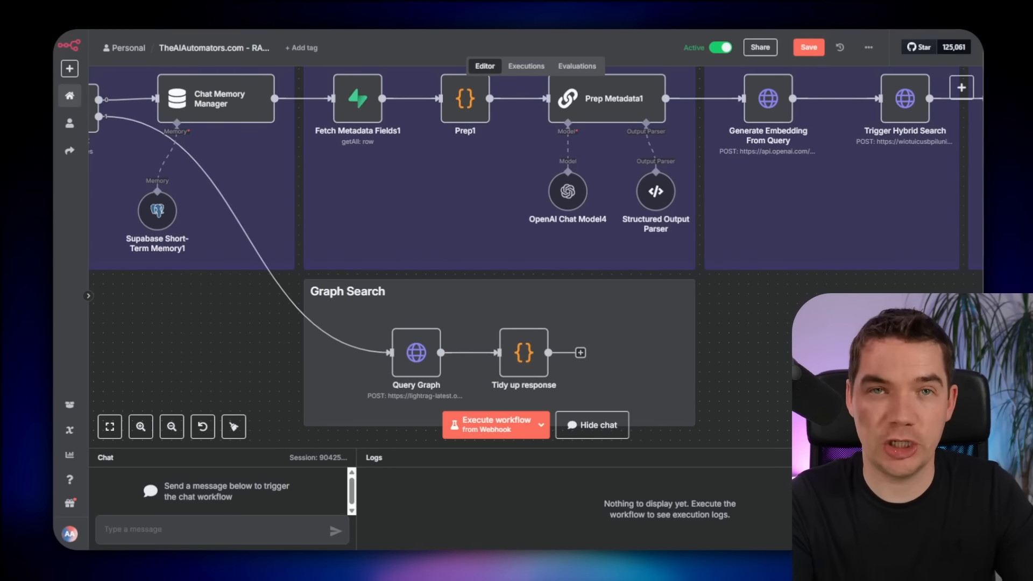
scroll(736, 342, "down", 3)
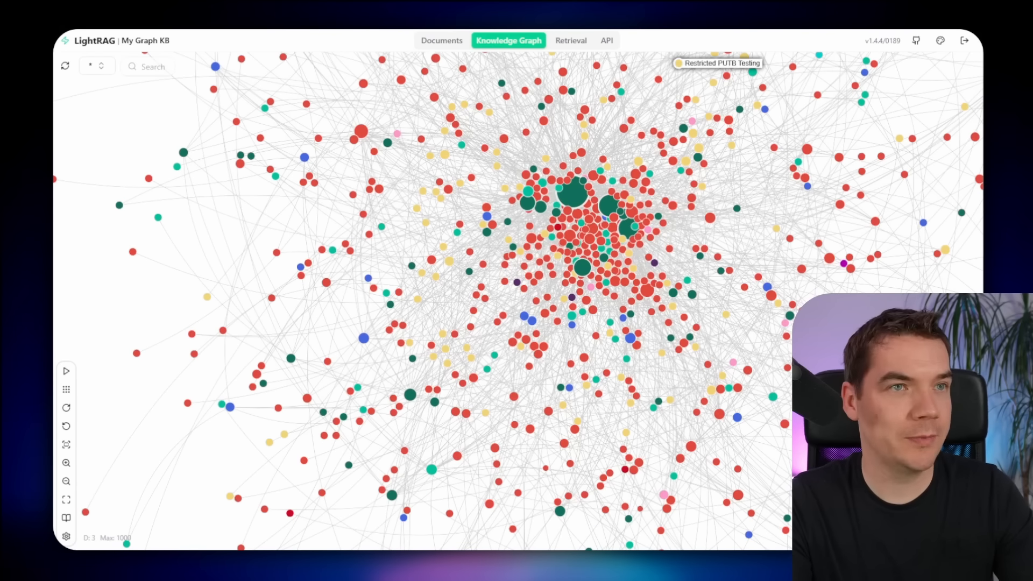
left_click(232, 529)
Step: Send 'What are the regulations on wind tunnel usage?' to the RAG agent
type("What are the regulations on wind tunnel usage")
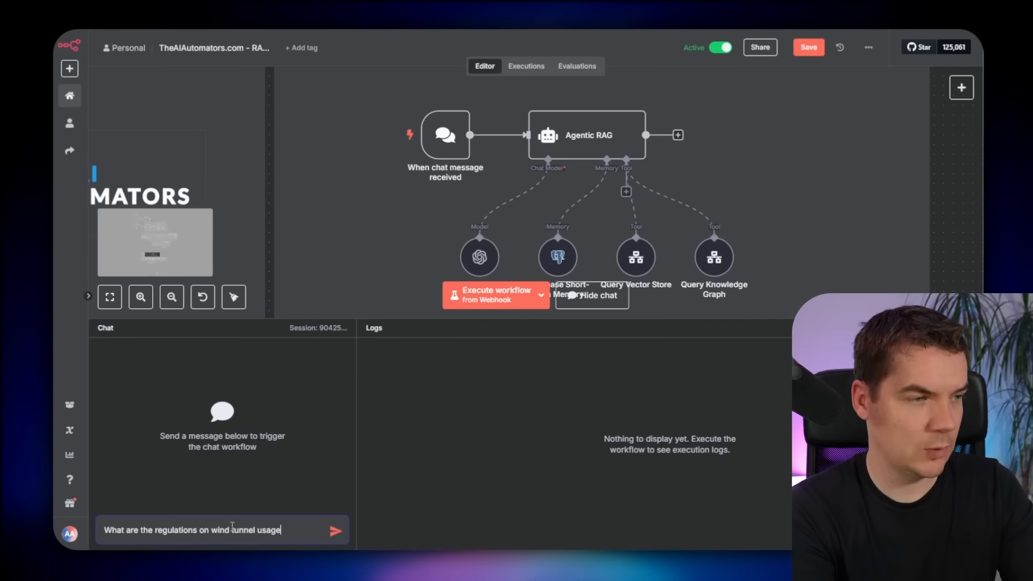
type("?")
key("Return")
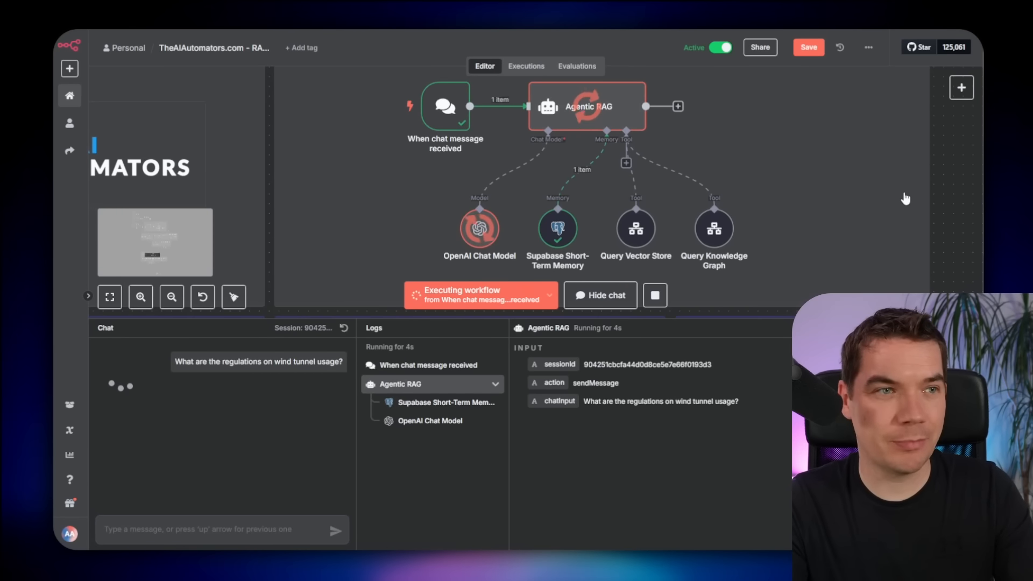
scroll(808, 236, "down", 1)
scroll(808, 237, "up", 1)
scroll(808, 237, "up", 2)
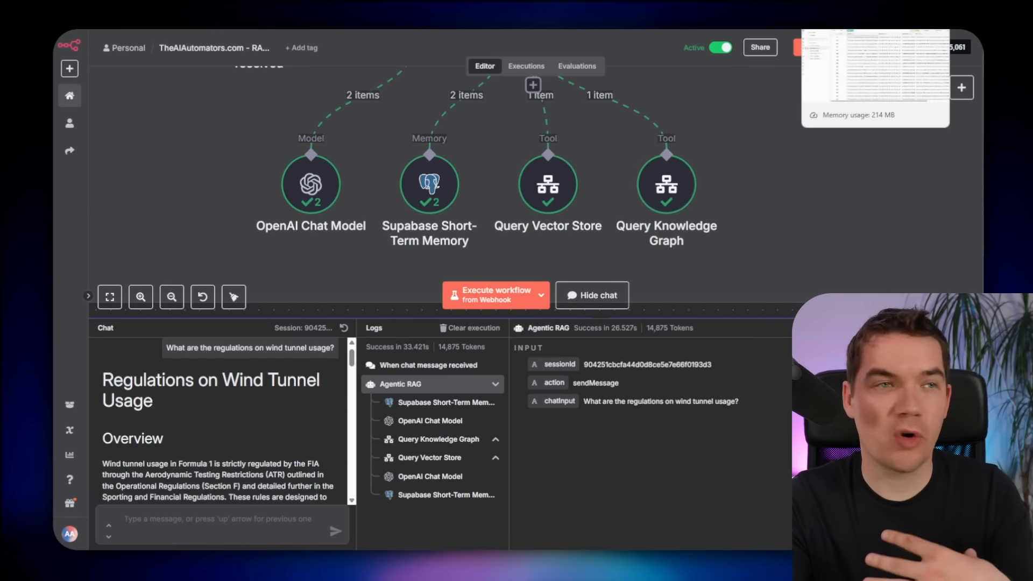
Step: Inspect row 977's metadata in the Supabase documents_v2 table
left_click(839, 29)
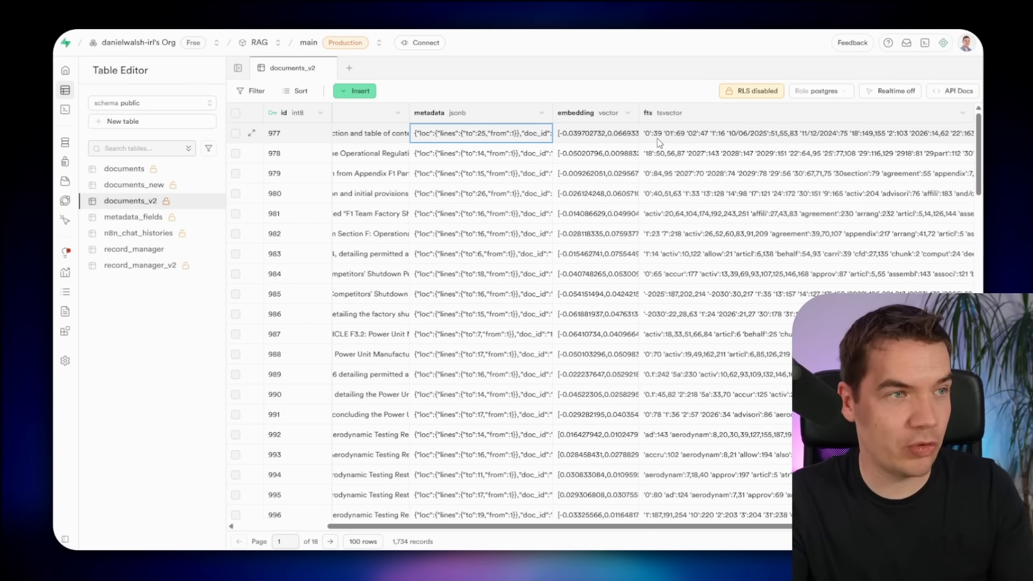
double_click(474, 135)
scroll(474, 178, "down", 5)
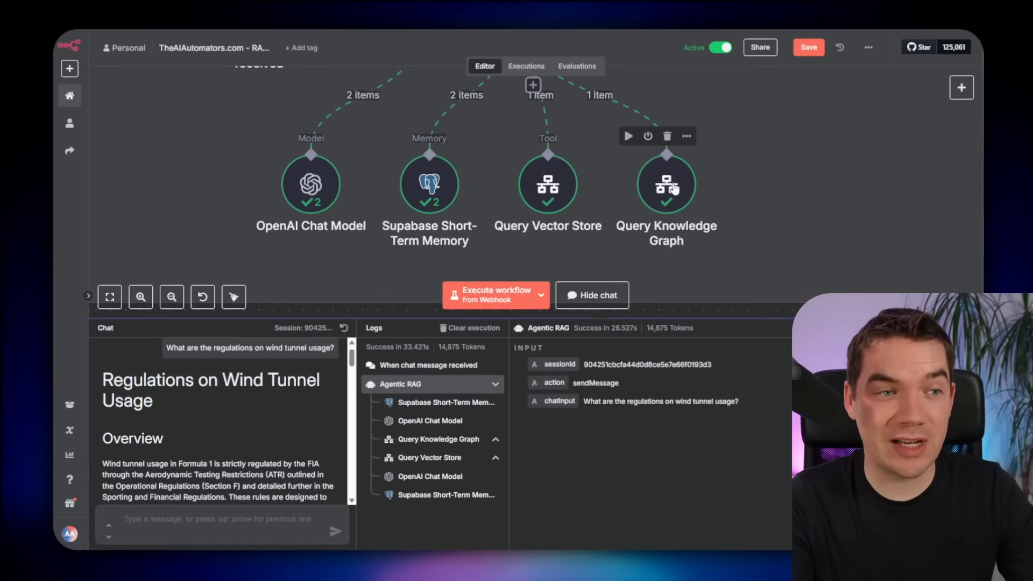
double_click(668, 179)
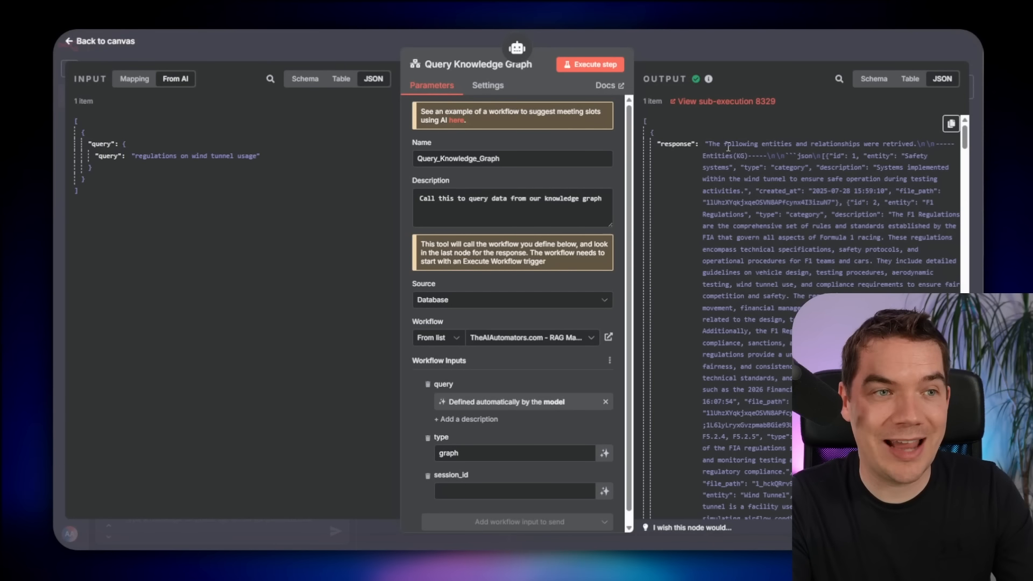
left_click_drag(714, 146, 884, 145)
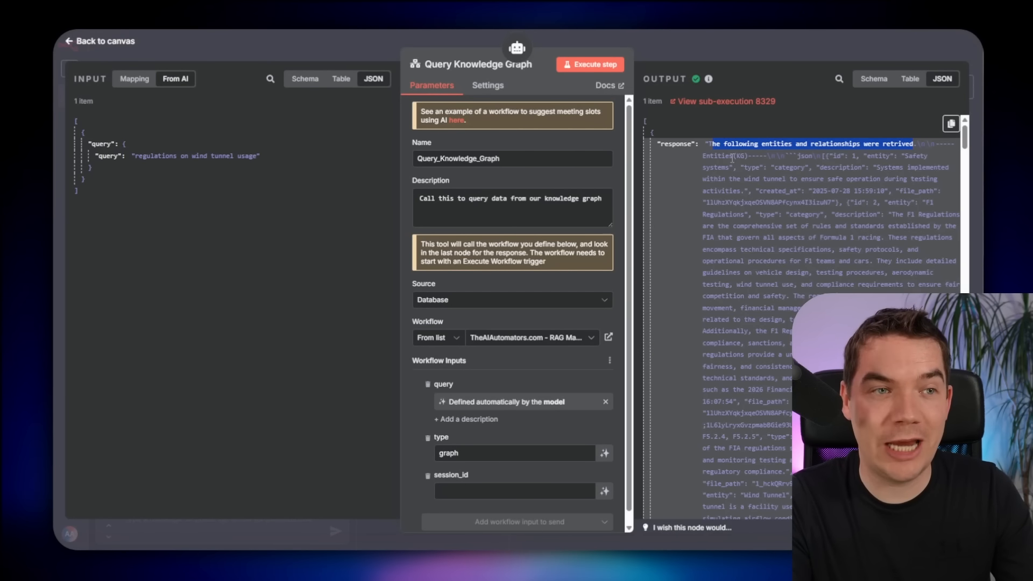
left_click(724, 165)
scroll(748, 386, "down", 6)
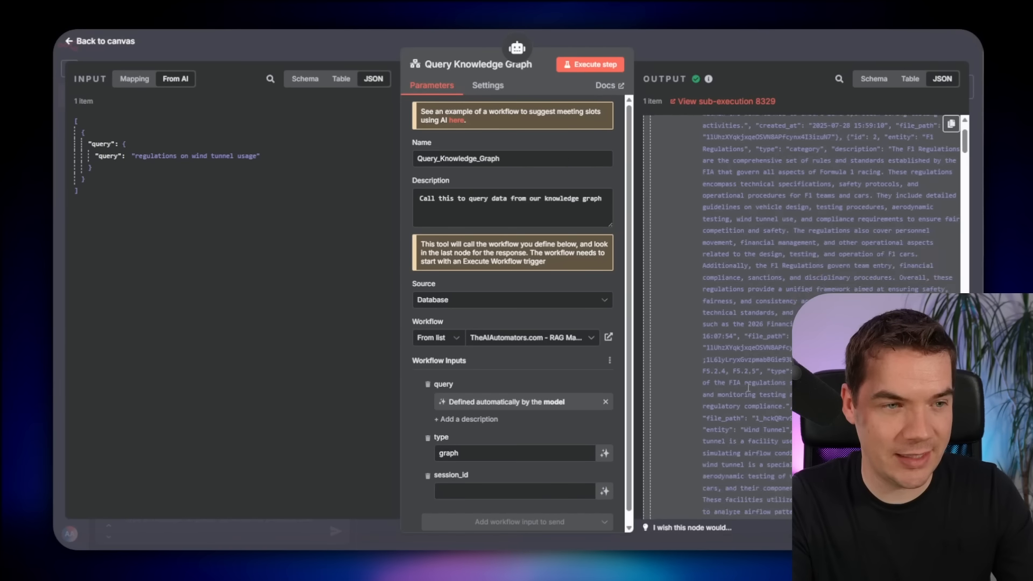
scroll(747, 387, "down", 8)
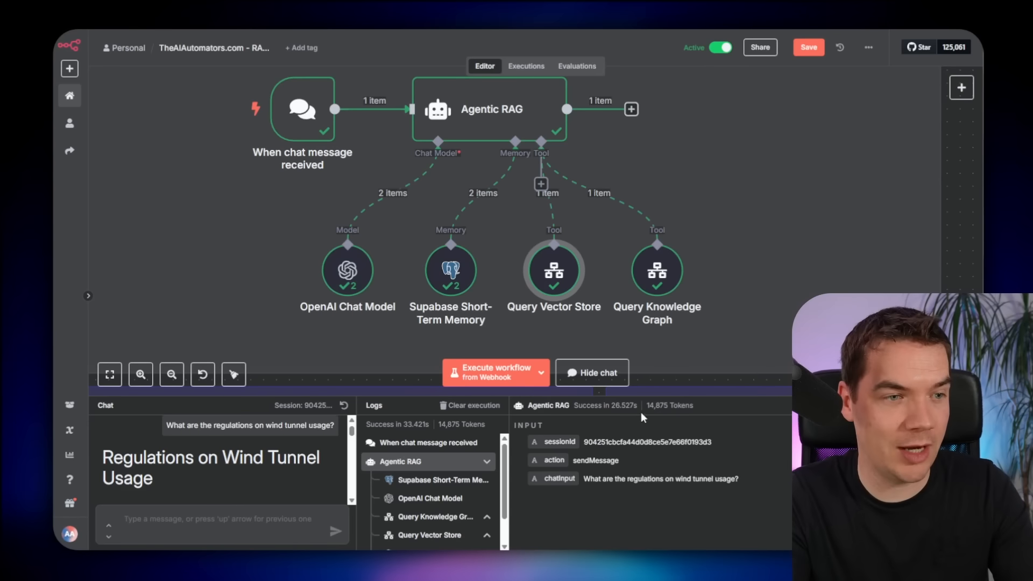
Step: Enlarge the chat pane and scroll the wind tunnel answer down to its Summary and VS/KG references
left_click_drag(643, 397, 640, 329)
left_click_drag(640, 329, 640, 160)
left_click_drag(356, 302, 546, 301)
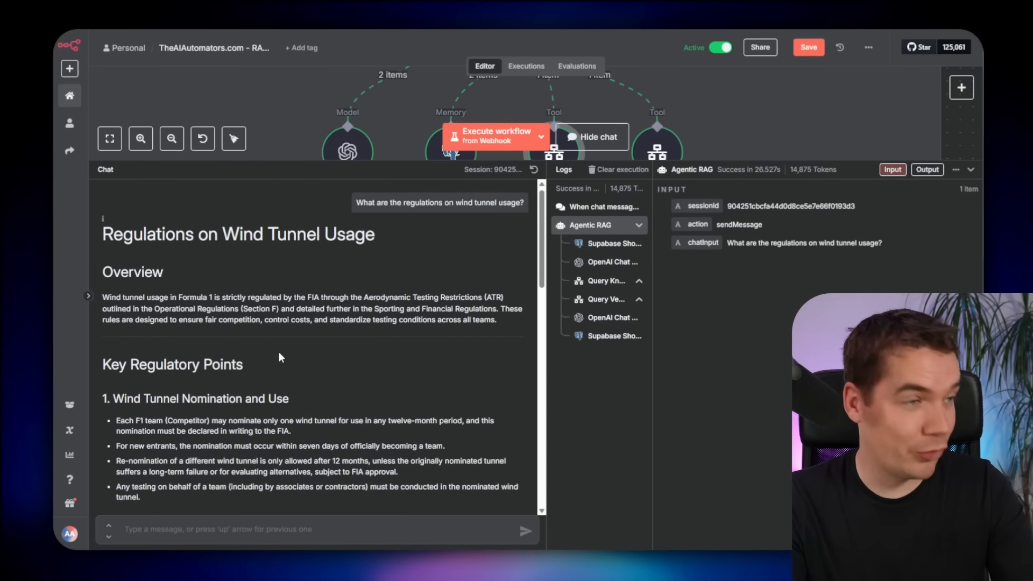
scroll(278, 352, "down", 5)
scroll(278, 352, "down", 10)
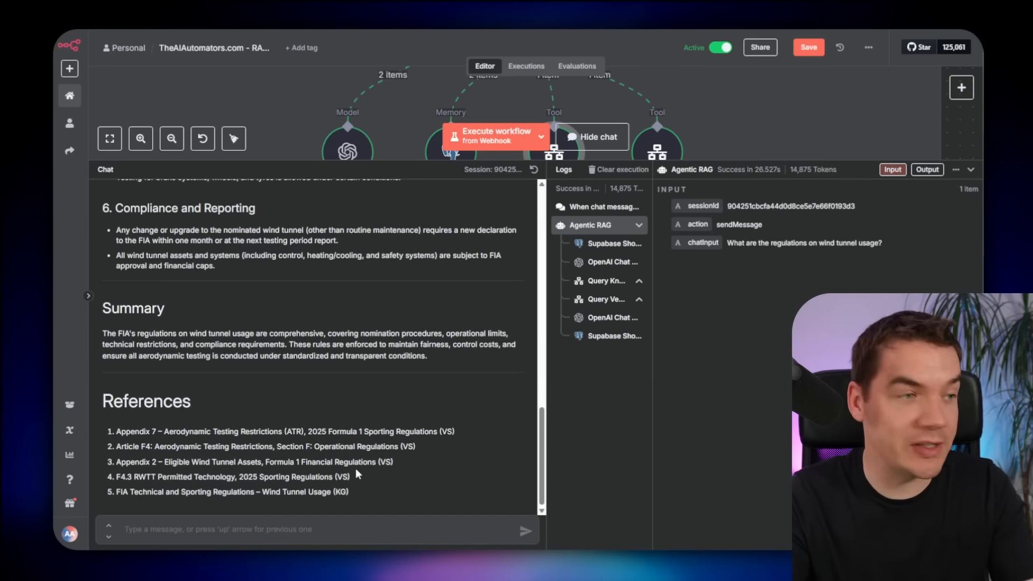
scroll(323, 431, "up", 15)
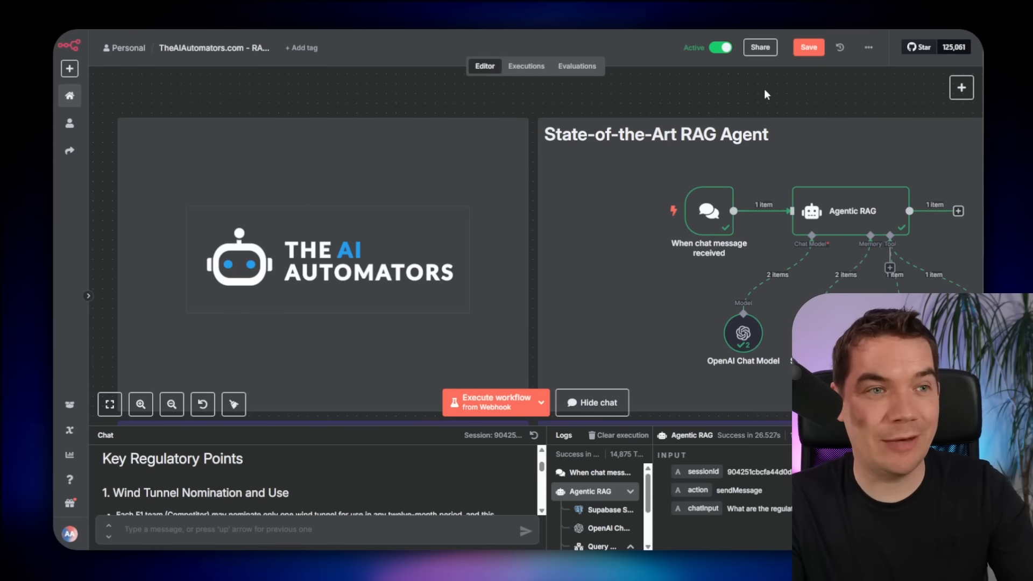
Step: Zoom out and pan until every section of the RAG workflow is visible
scroll(764, 89, "down", 5)
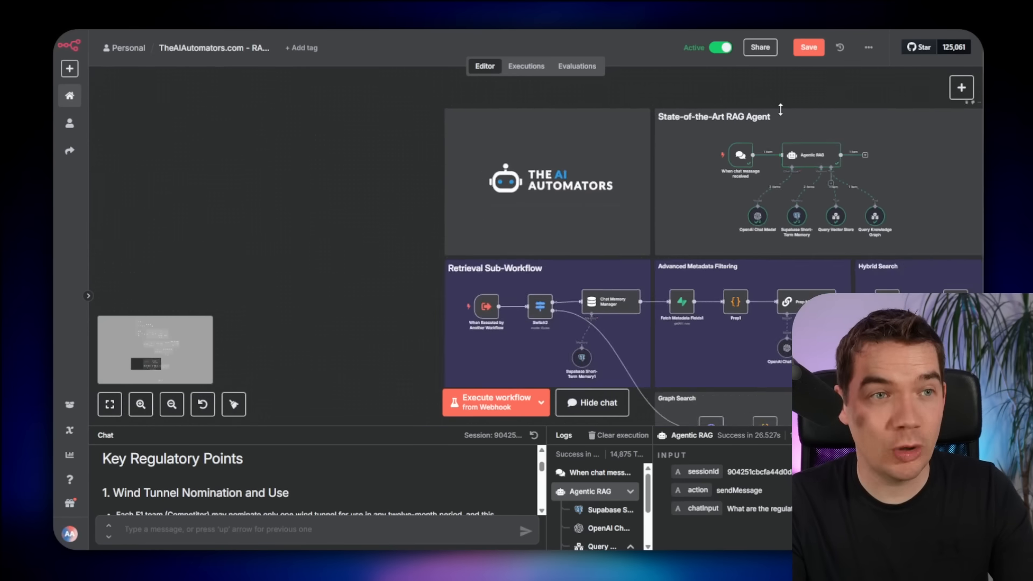
left_click_drag(935, 105, 634, 296)
scroll(648, 309, "down", 3)
scroll(733, 324, "down", 2)
left_click_drag(782, 274, 761, 314)
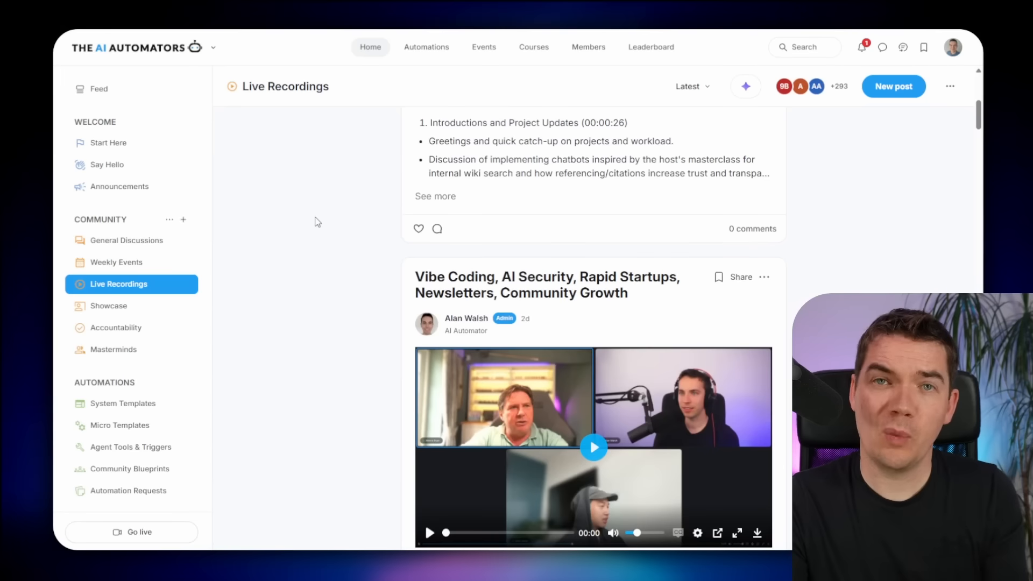
scroll(317, 224, "down", 6)
scroll(317, 224, "down", 6)
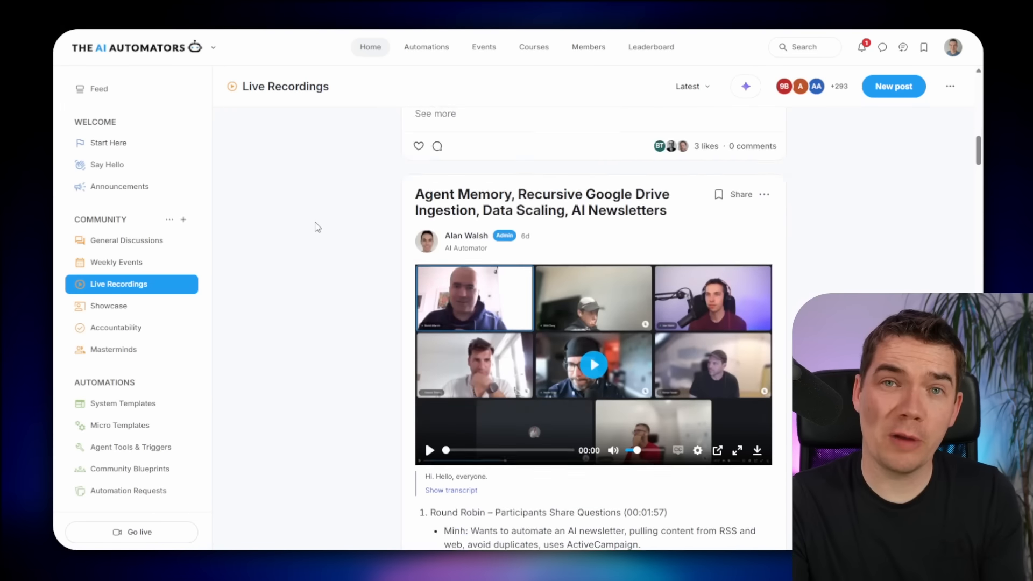
Step: Scroll down through the community's Live Recordings feed
scroll(317, 227, "down", 3)
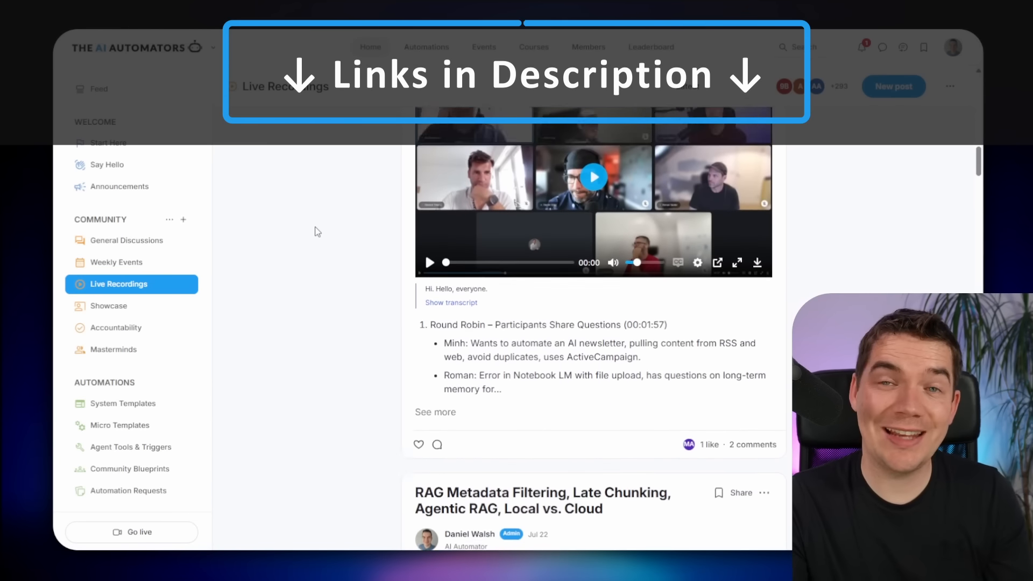
scroll(318, 232, "down", 4)
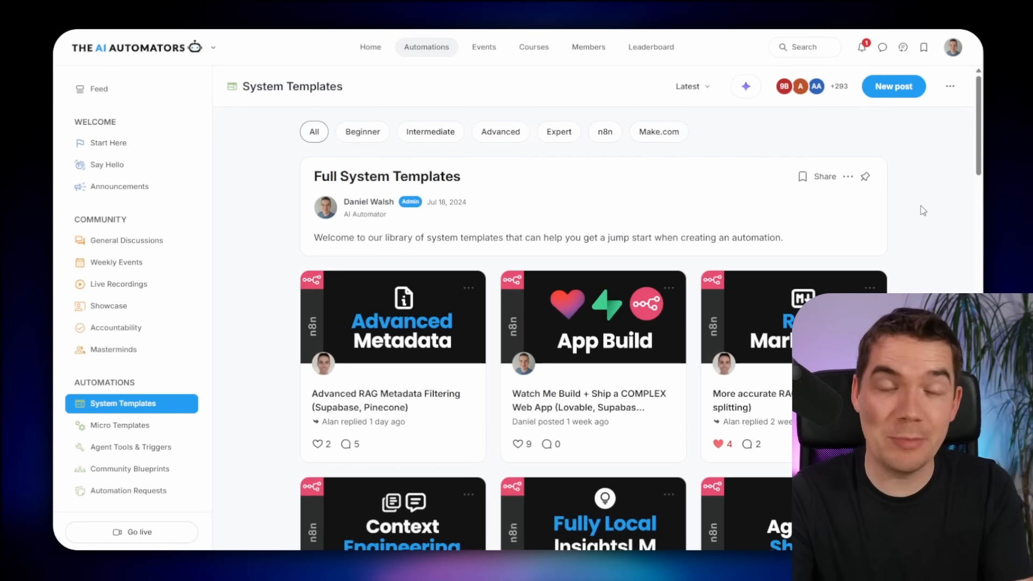
scroll(921, 207, "down", 2)
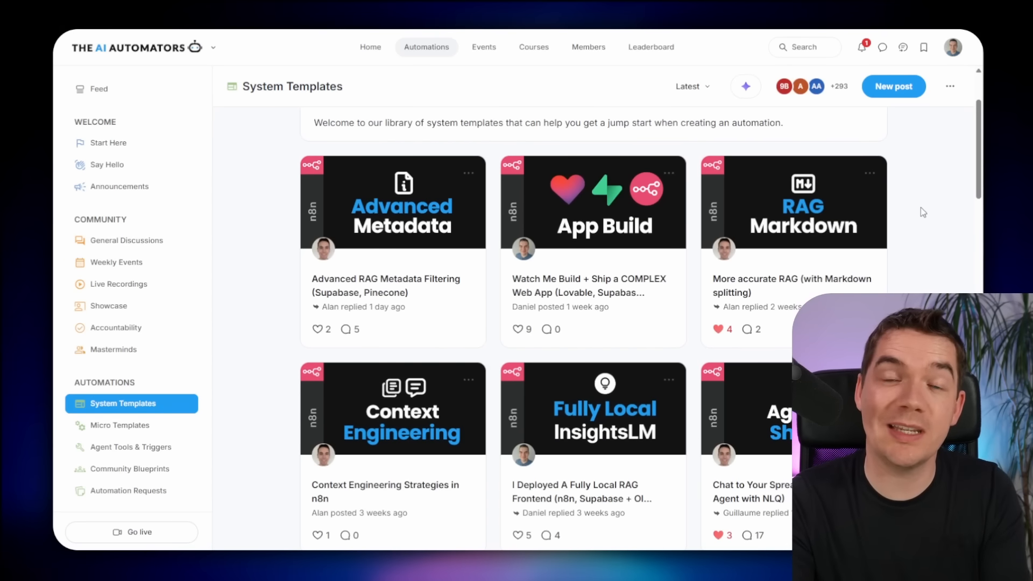